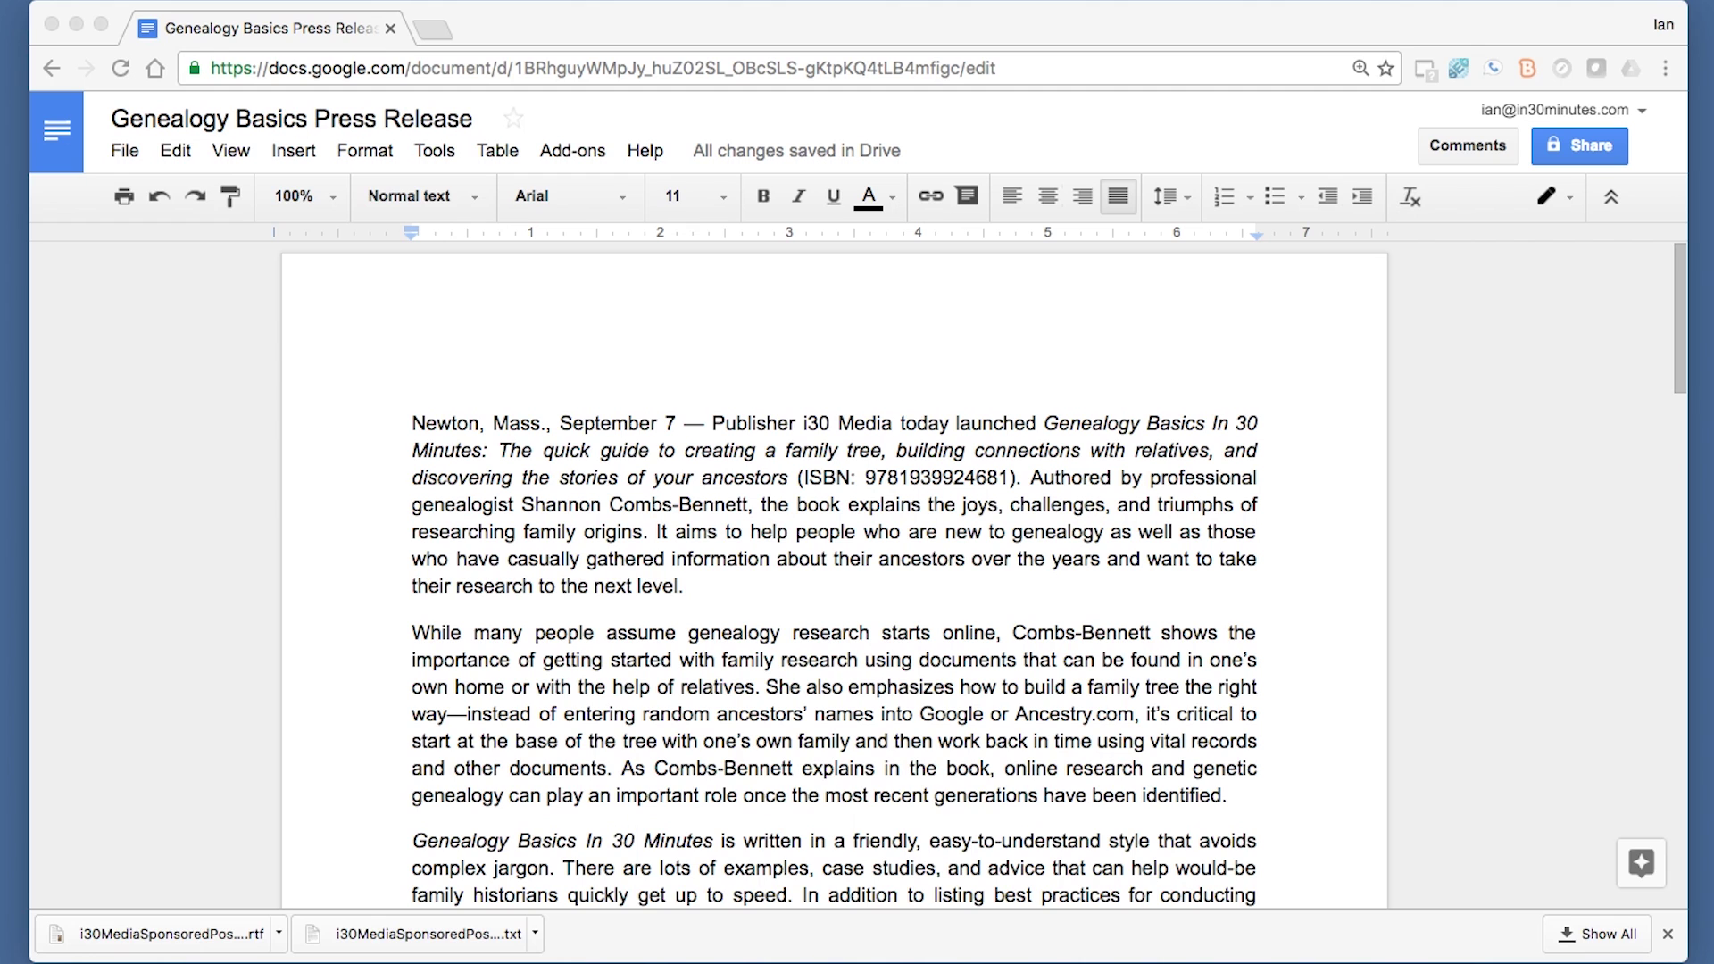
Close the Chrome downloads bar and make the browser window taller to show more press release text
{"action": "left_click", "coordinate": [1671, 939]}
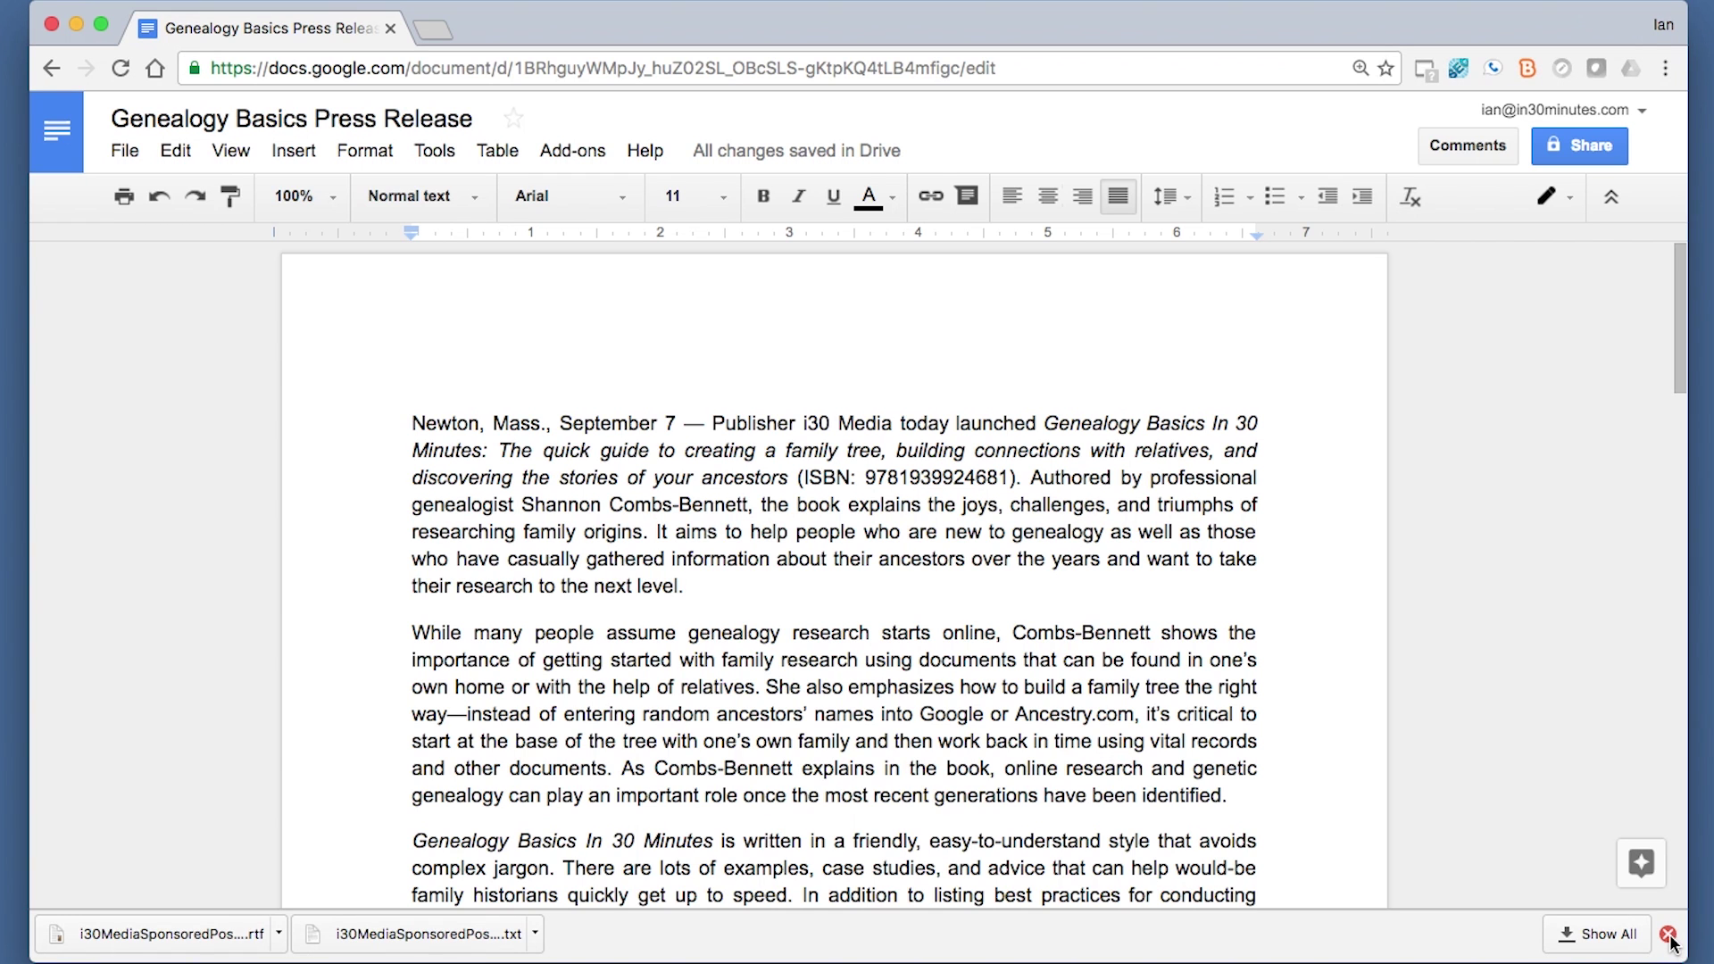
{"action": "left_click", "coordinate": [1669, 936]}
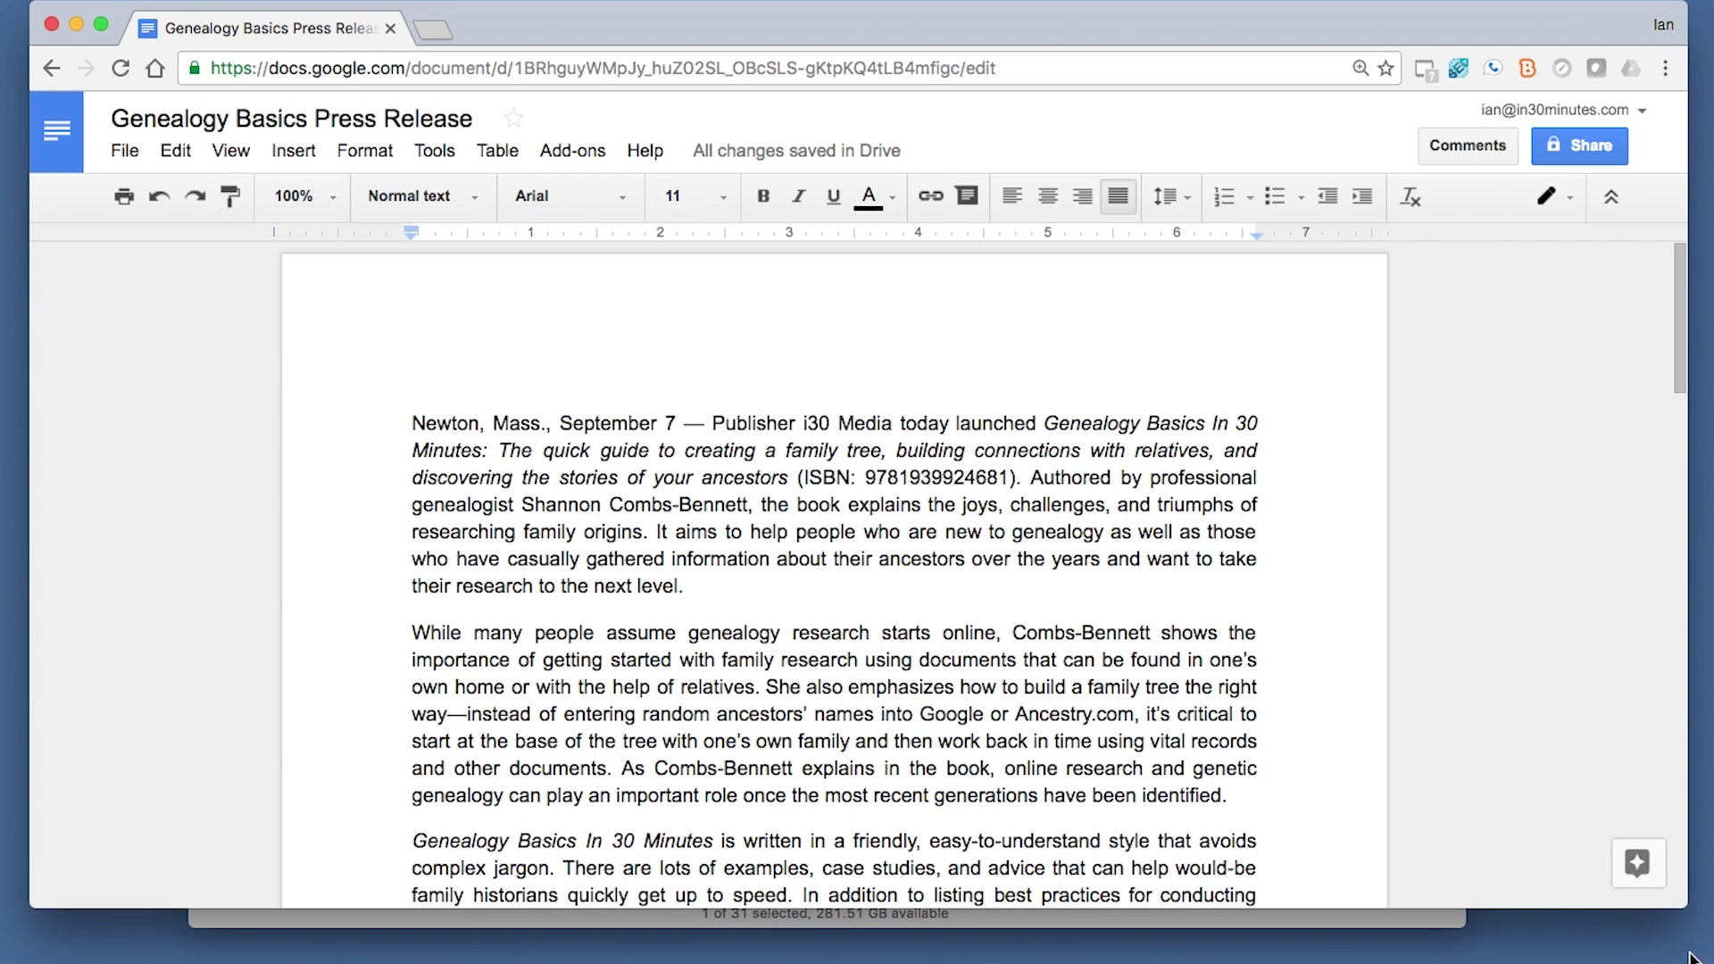
{"action": "left_click_drag", "start_coordinate": [1688, 914], "coordinate": [1690, 963]}
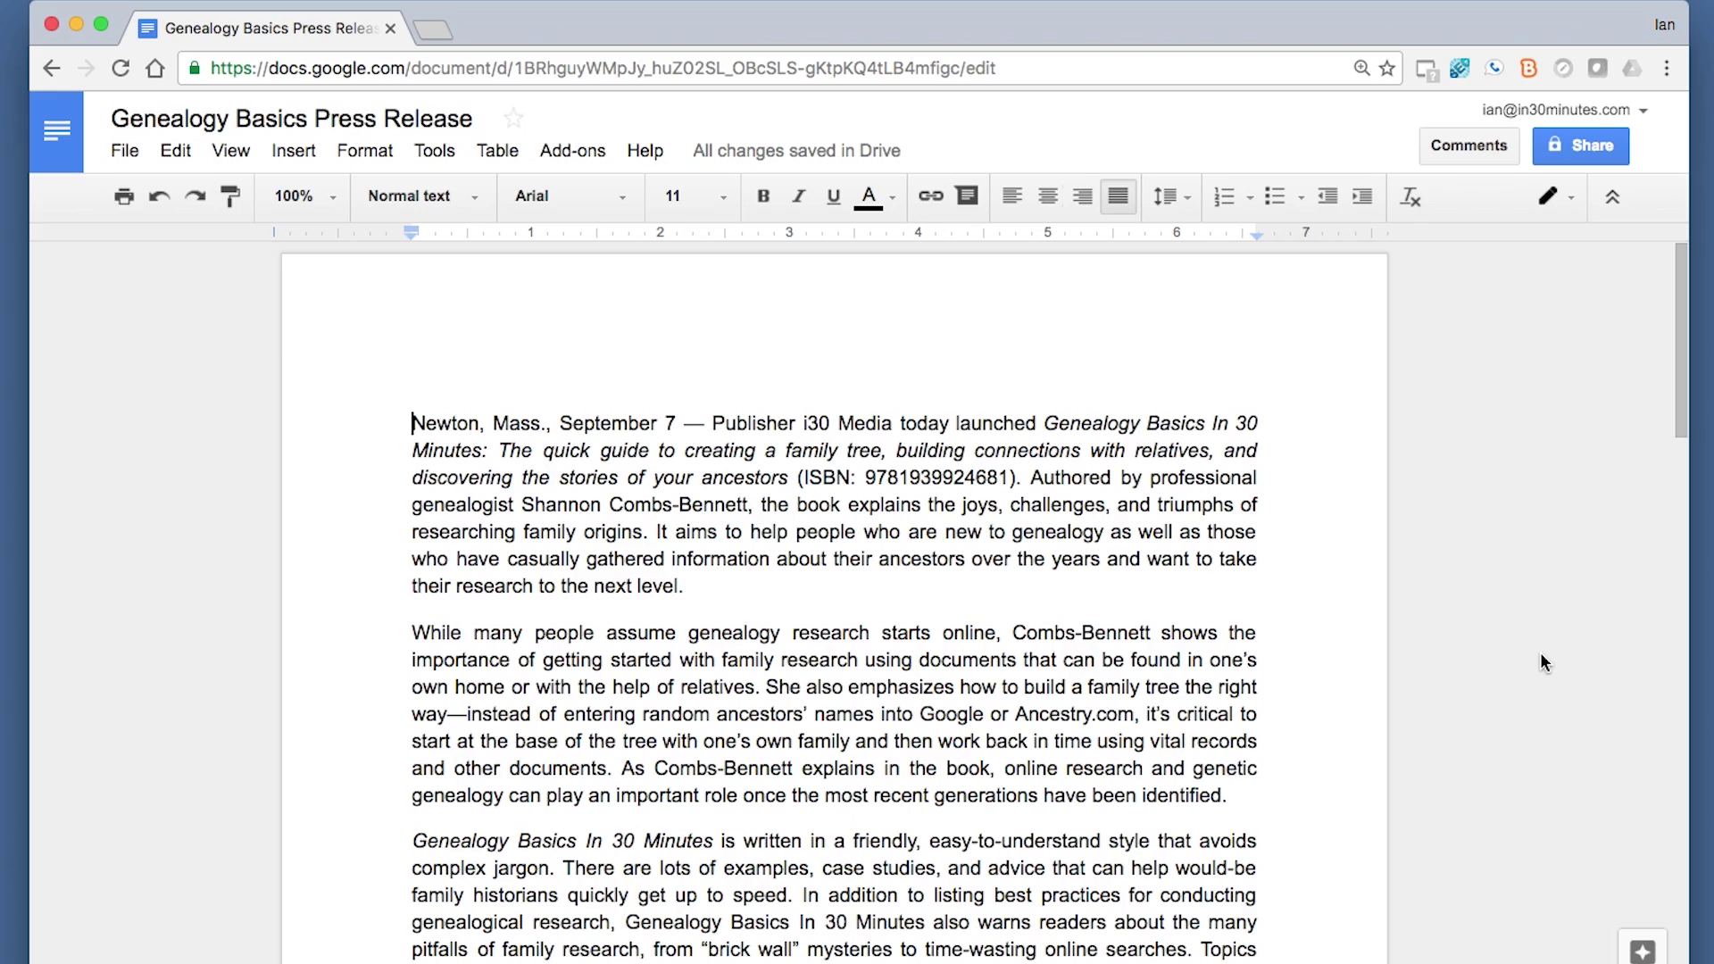
{"action": "scroll", "coordinate": [1525, 593], "scroll_direction": "down", "scroll_amount": 20}
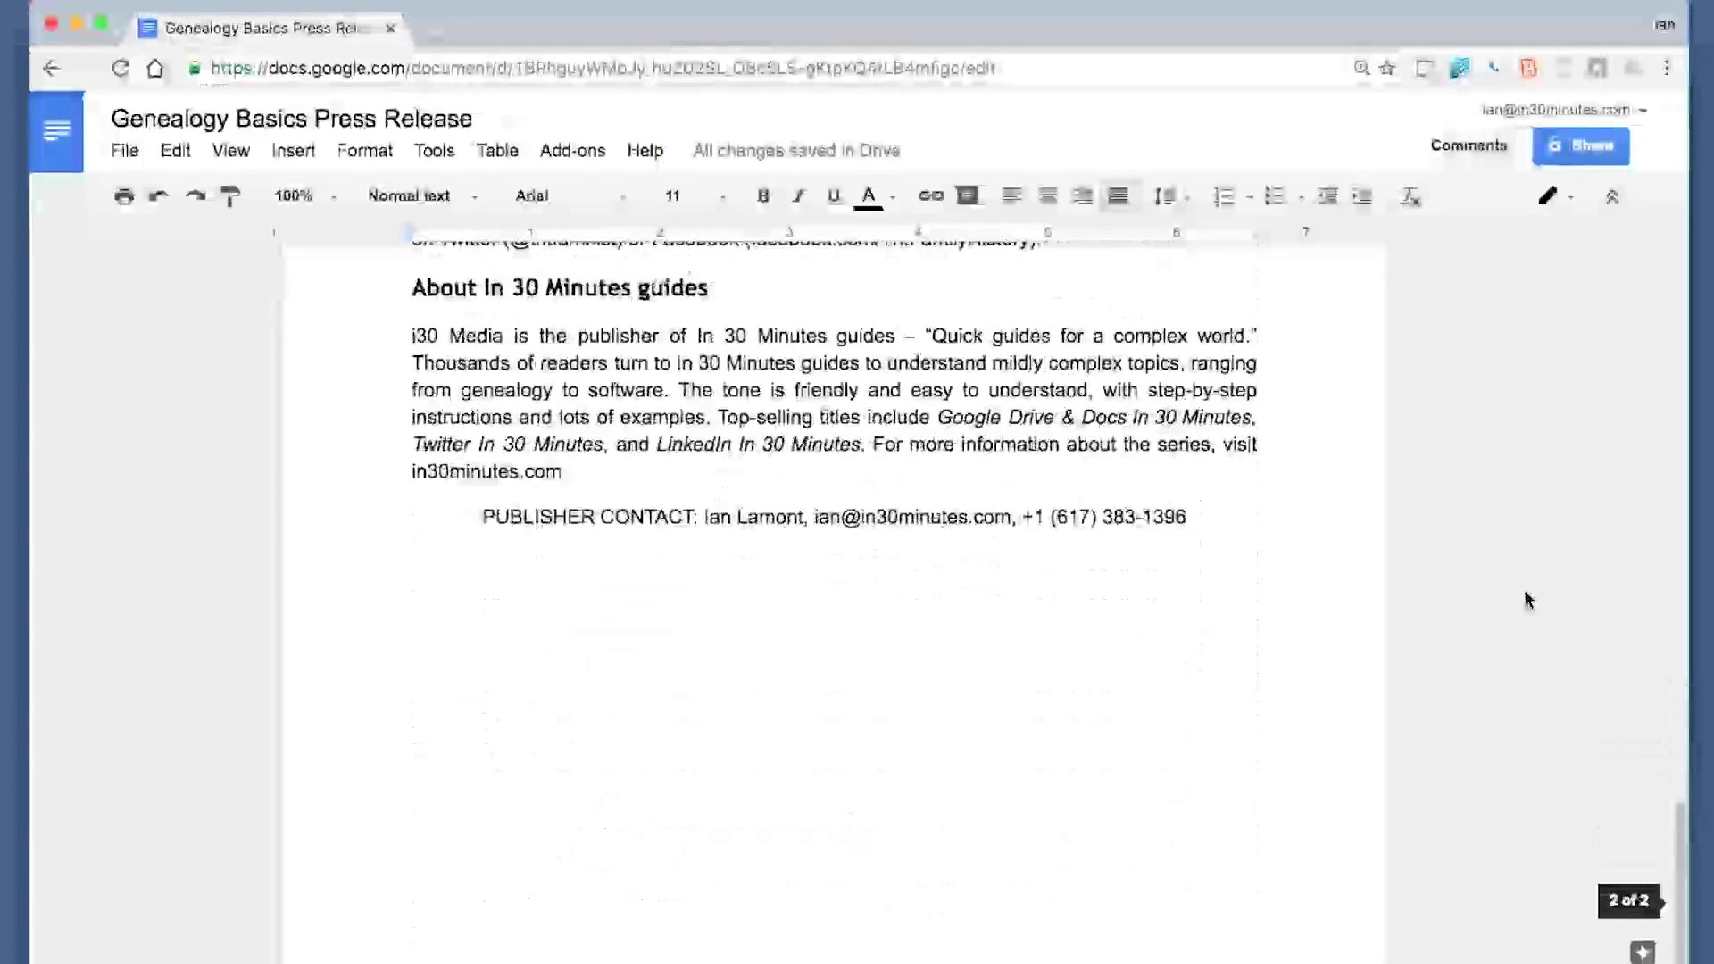
{"action": "scroll", "coordinate": [1527, 598], "scroll_direction": "up", "scroll_amount": 10}
{"action": "scroll", "coordinate": [1527, 598], "scroll_direction": "down", "scroll_amount": 5}
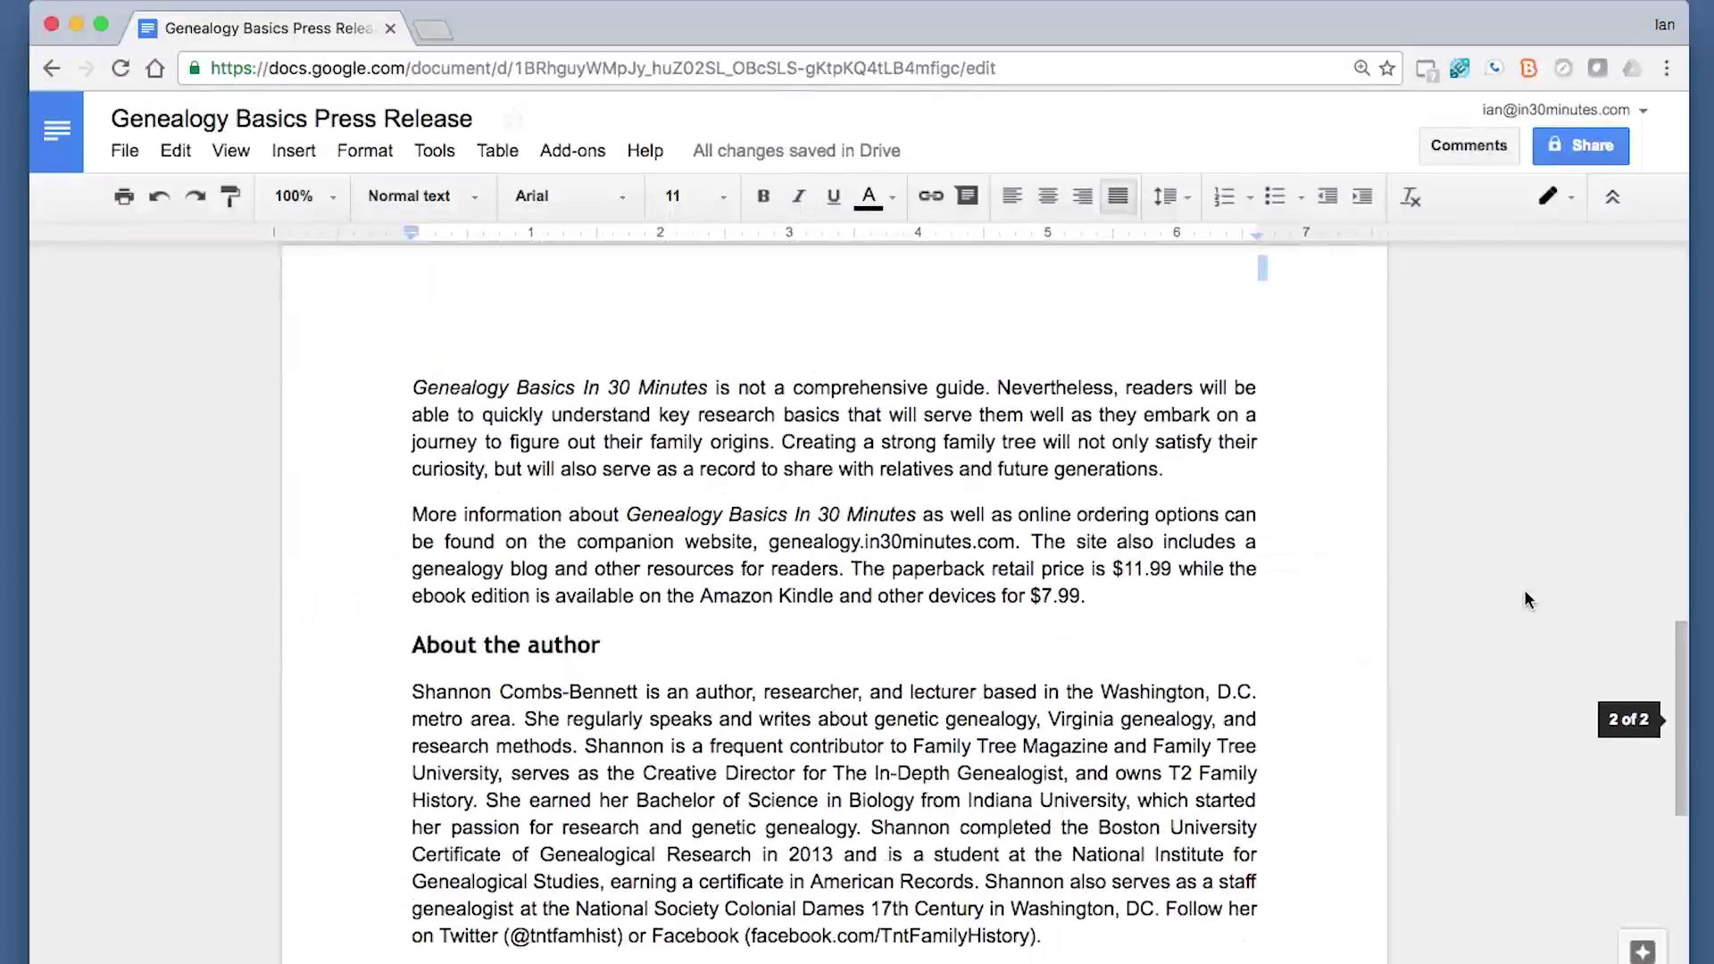
{"action": "scroll", "coordinate": [1525, 596], "scroll_direction": "up", "scroll_amount": 12}
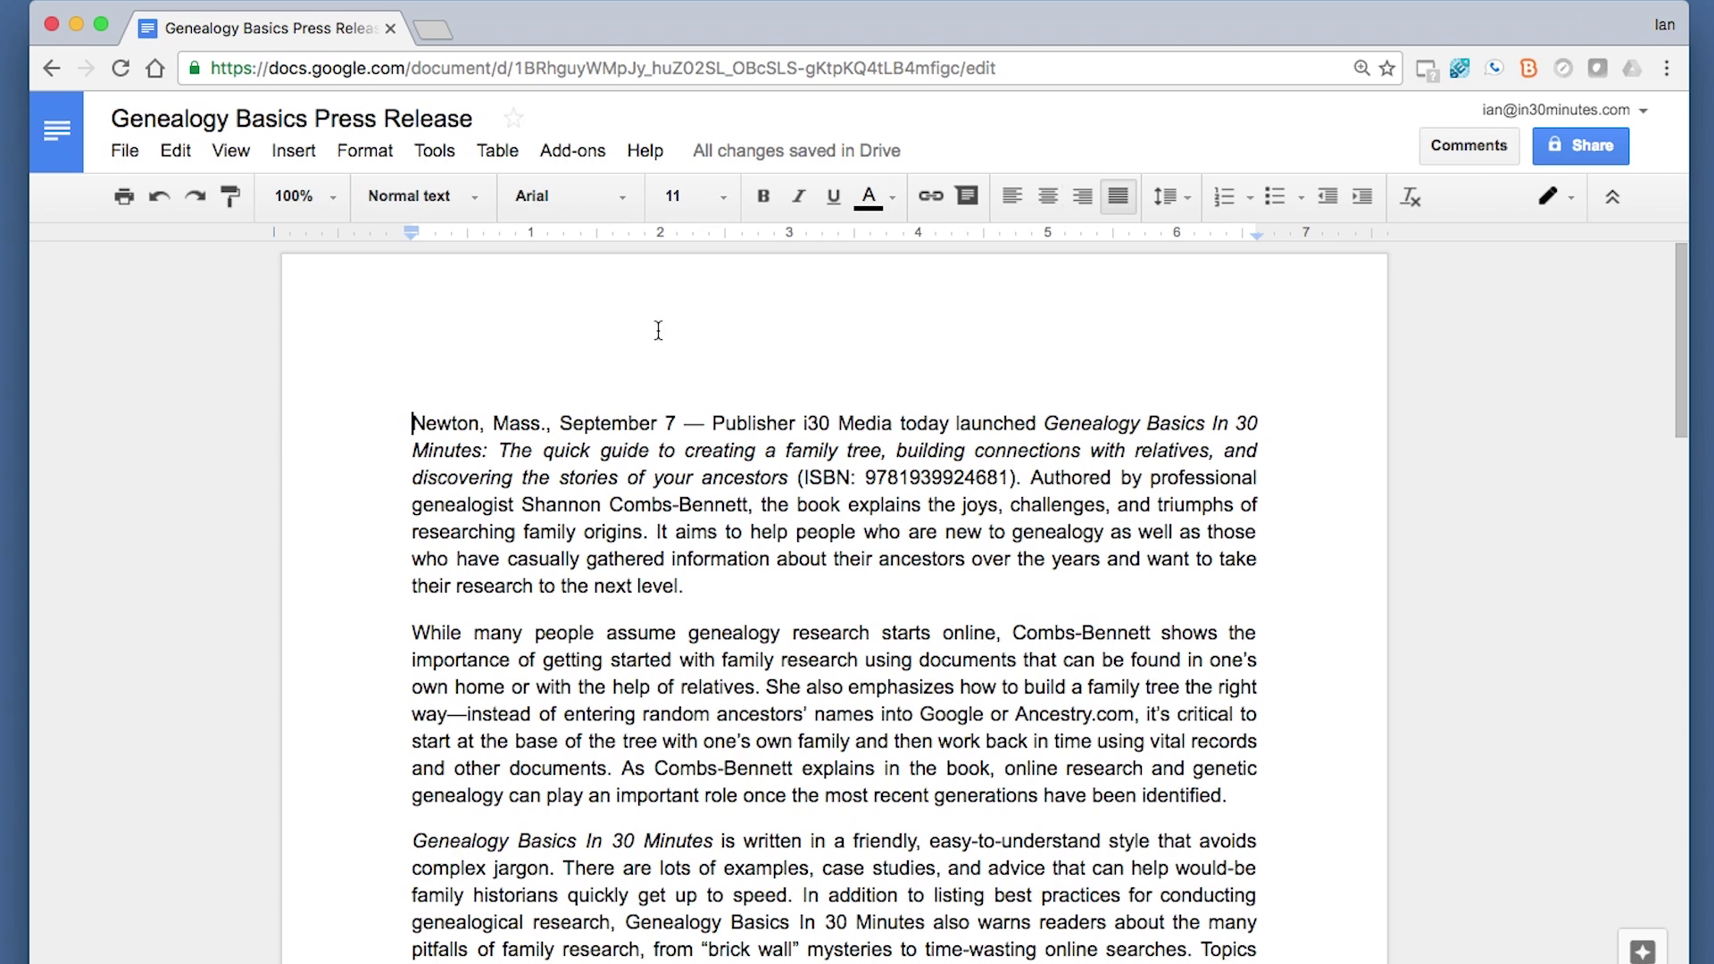
Open the page header, type a trial 'Press release', then delete it to leave the header empty
{"action": "left_click", "coordinate": [378, 330]}
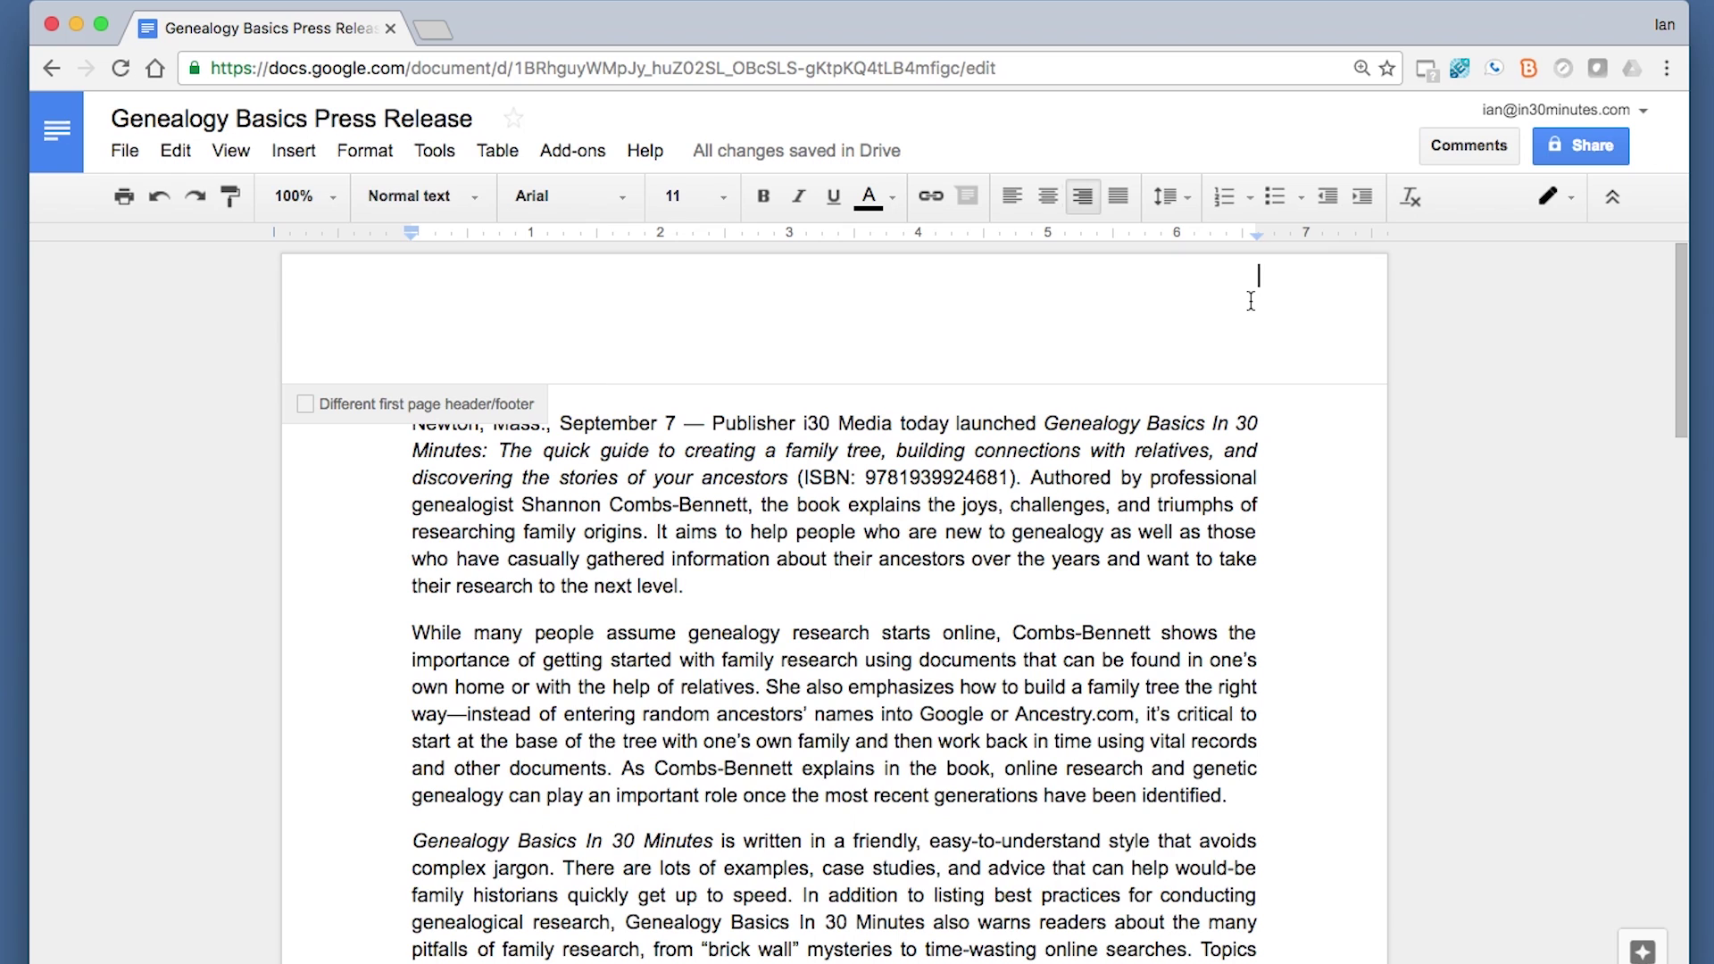
{"action": "type", "text": "Press release"}
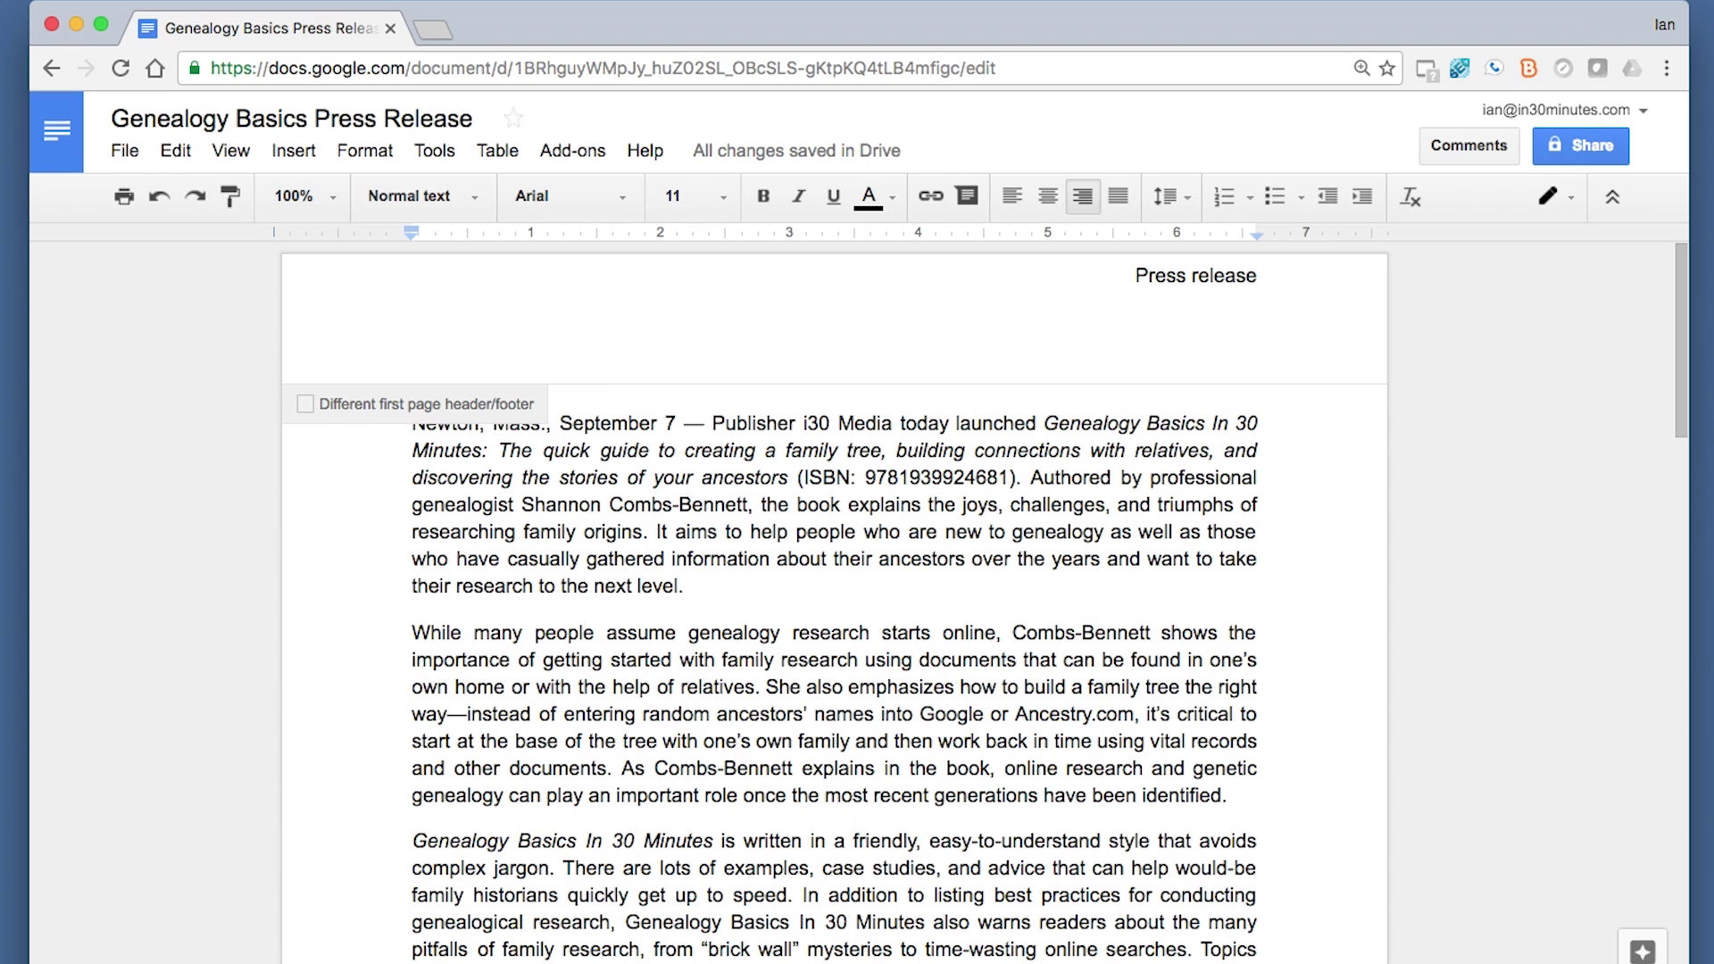
{"action": "key", "text": "BackSpace"}
{"action": "key", "text": "BackSpace"}
{"action": "key", "text": "BackSpace"}
{"action": "key", "text": "BackSpace"}
{"action": "key", "text": "BackSpace"}
{"action": "key", "text": "BackSpace"}
{"action": "key", "text": "BackSpace"}
{"action": "key", "text": "BackSpace"}
{"action": "key", "text": "BackSpace"}
{"action": "key", "text": "BackSpace"}
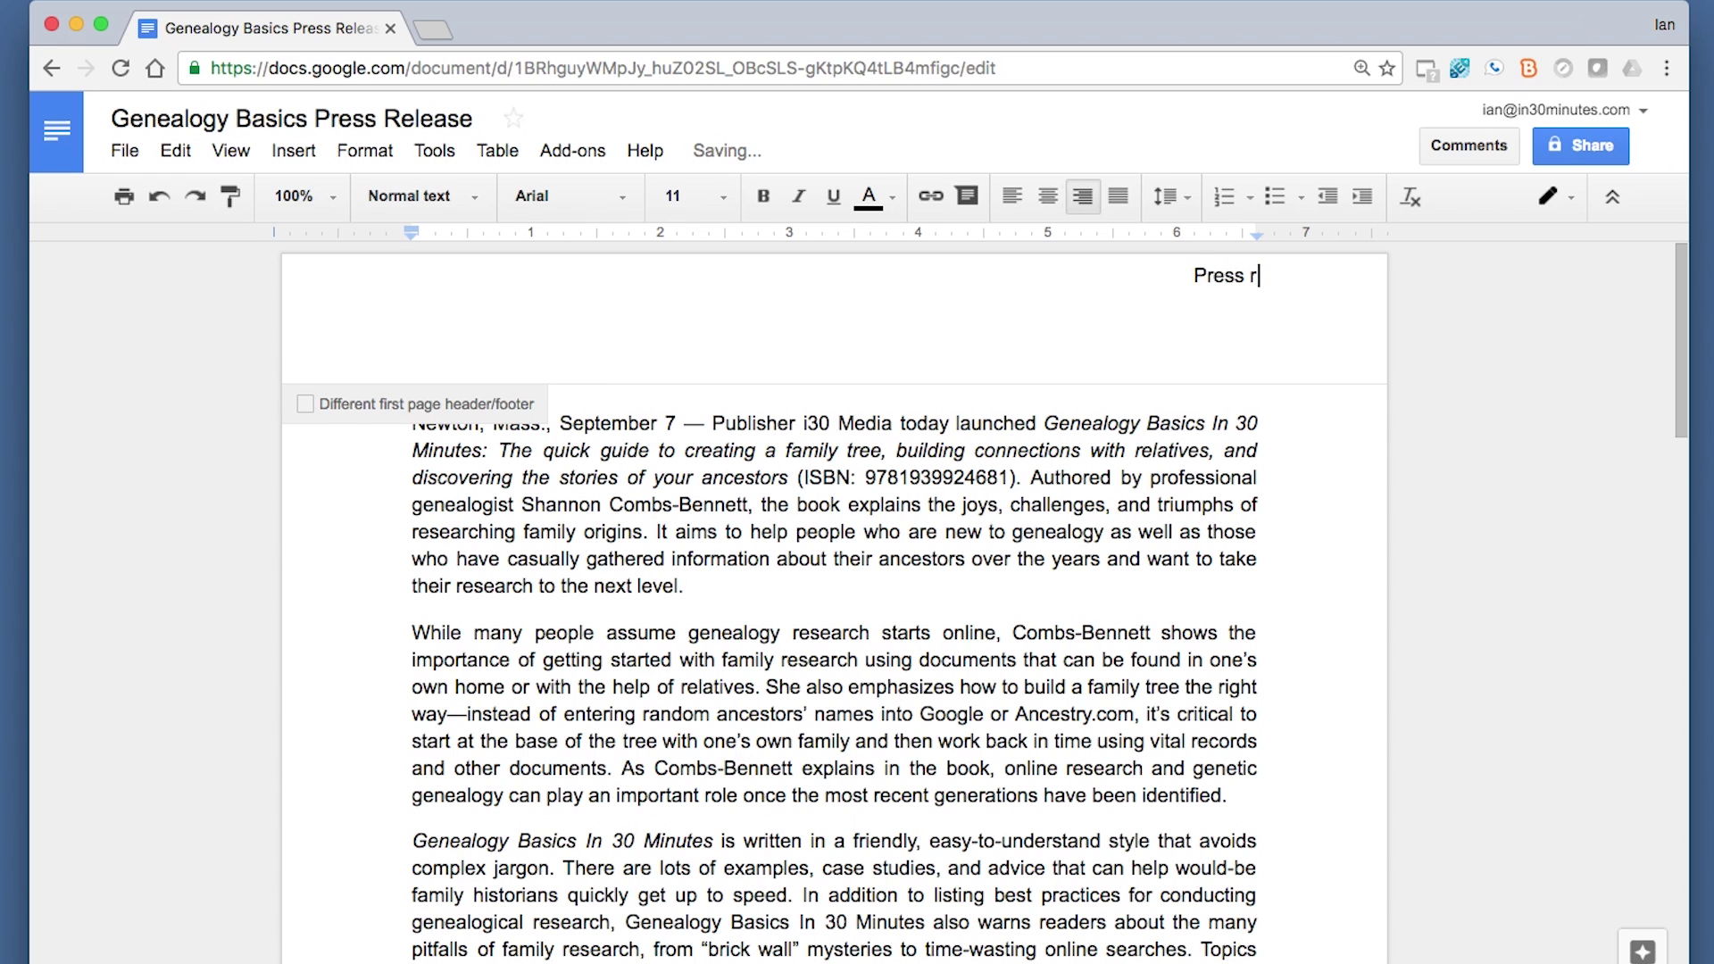
{"action": "key", "text": "BackSpace"}
{"action": "key", "text": "BackSpace"}
{"action": "key", "text": "BackSpace"}
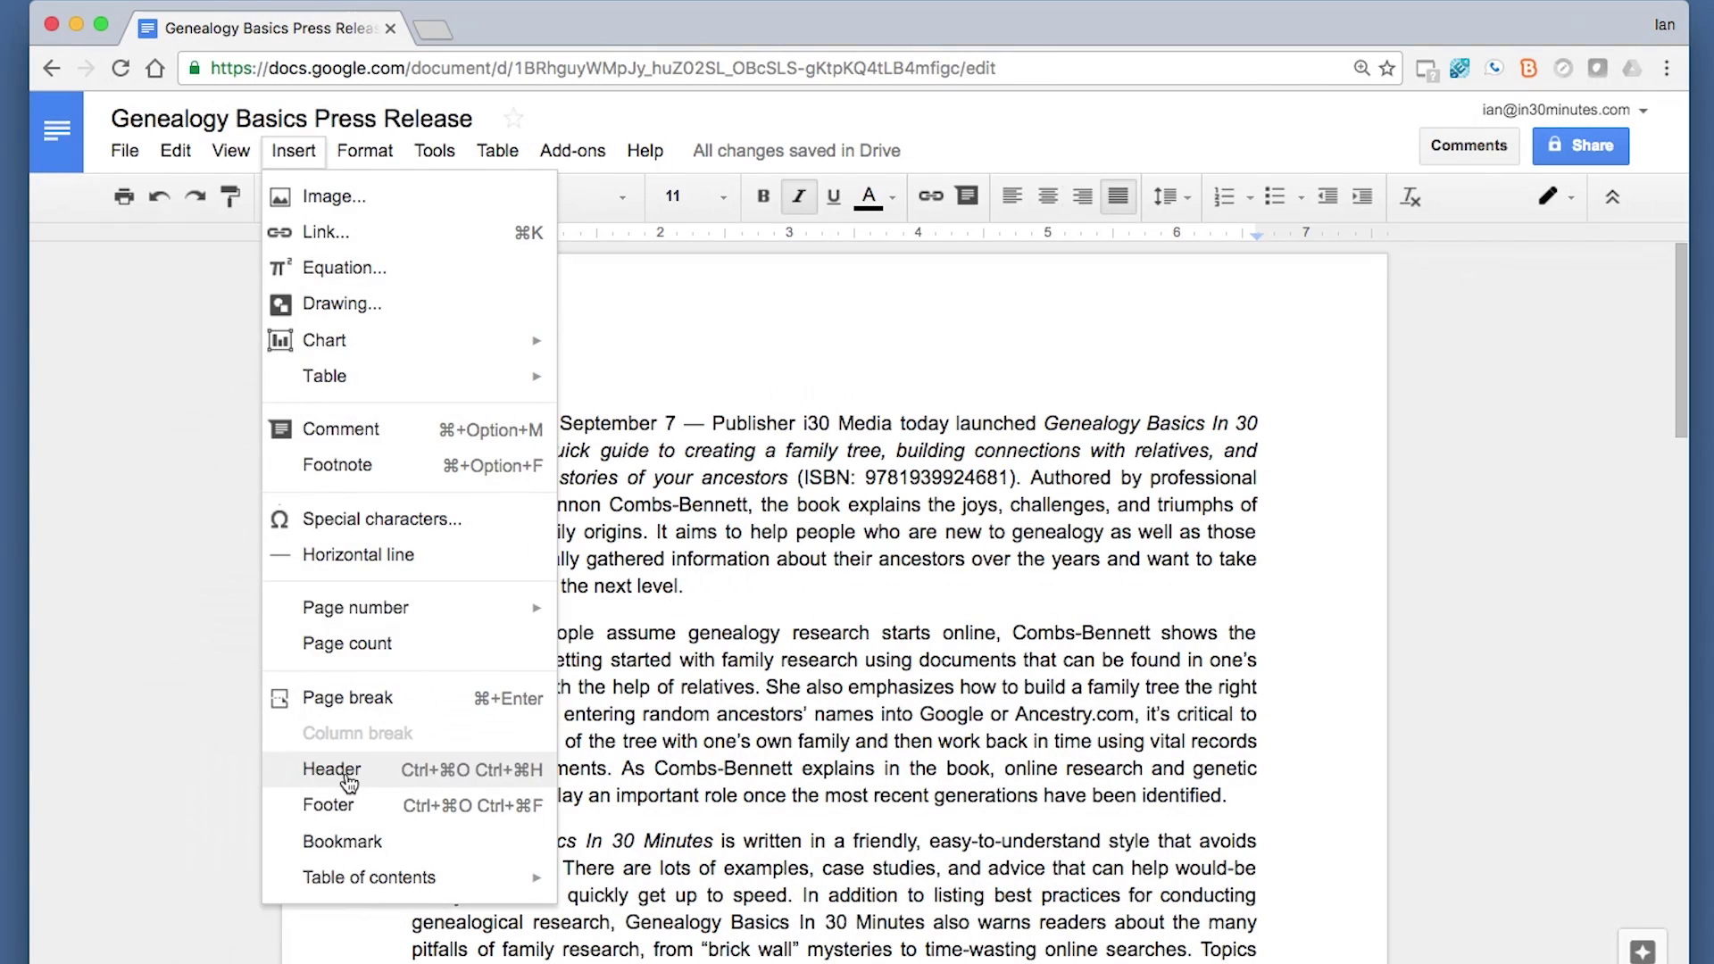
Add a header and upload 'In 30 Minutes Logo new 1100x260.png' from Finder as its image
{"action": "left_click", "coordinate": [339, 772]}
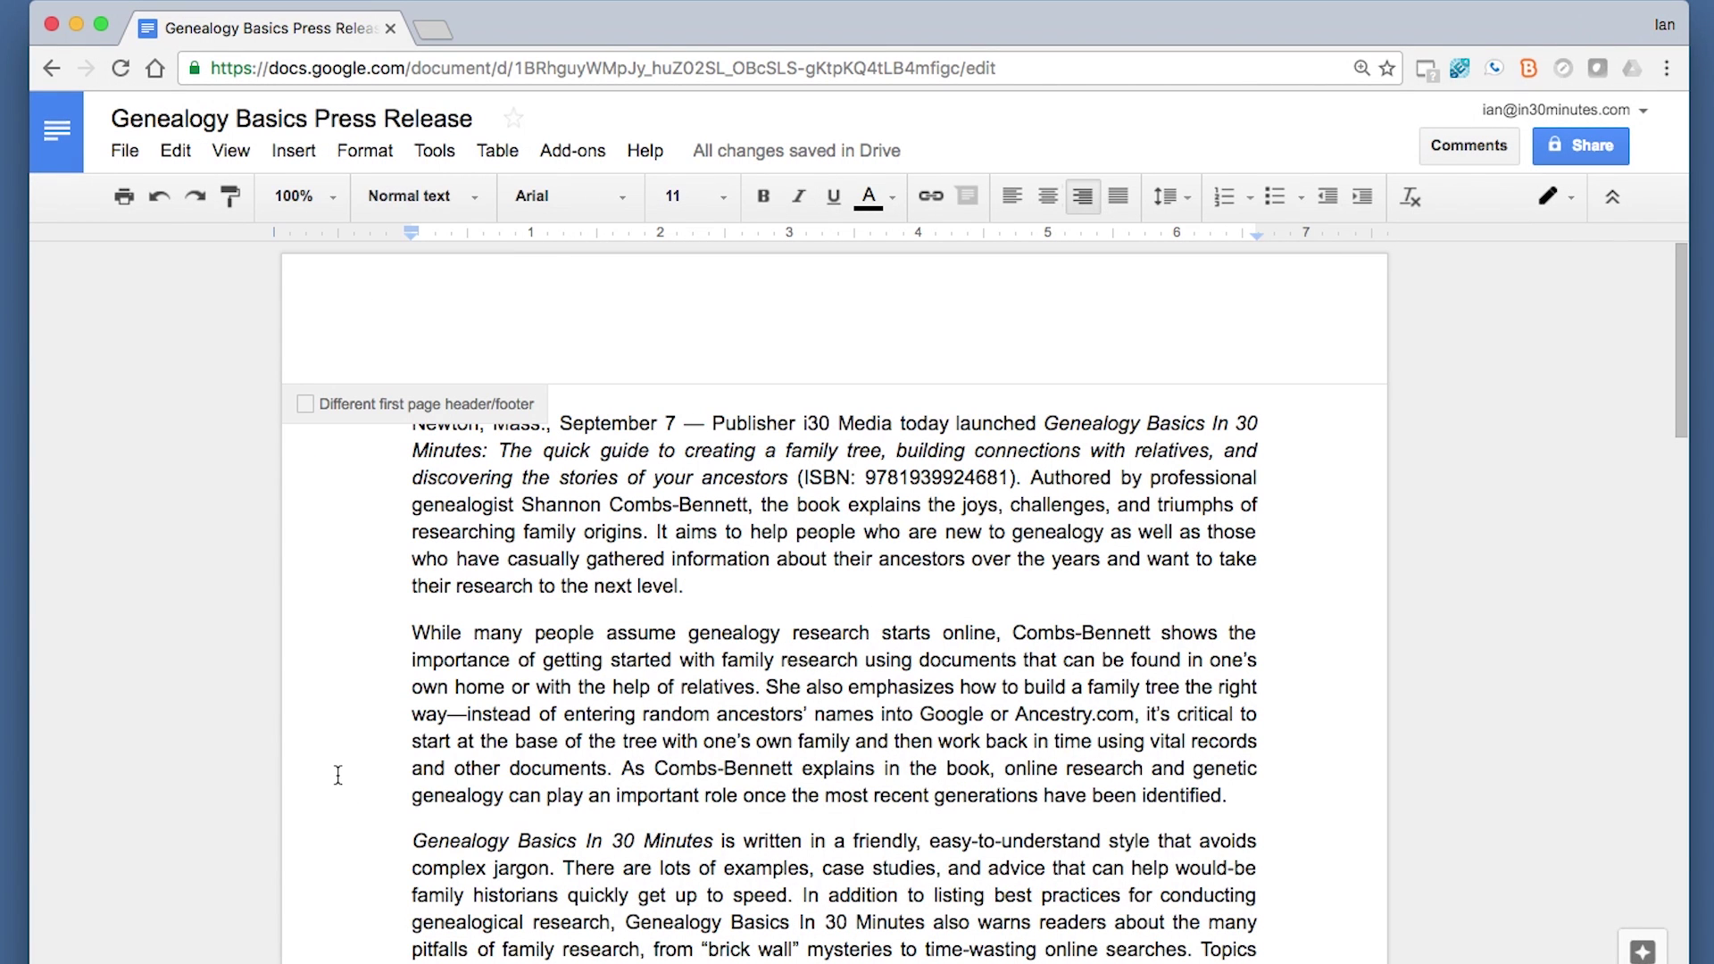
{"action": "left_click", "coordinate": [287, 153]}
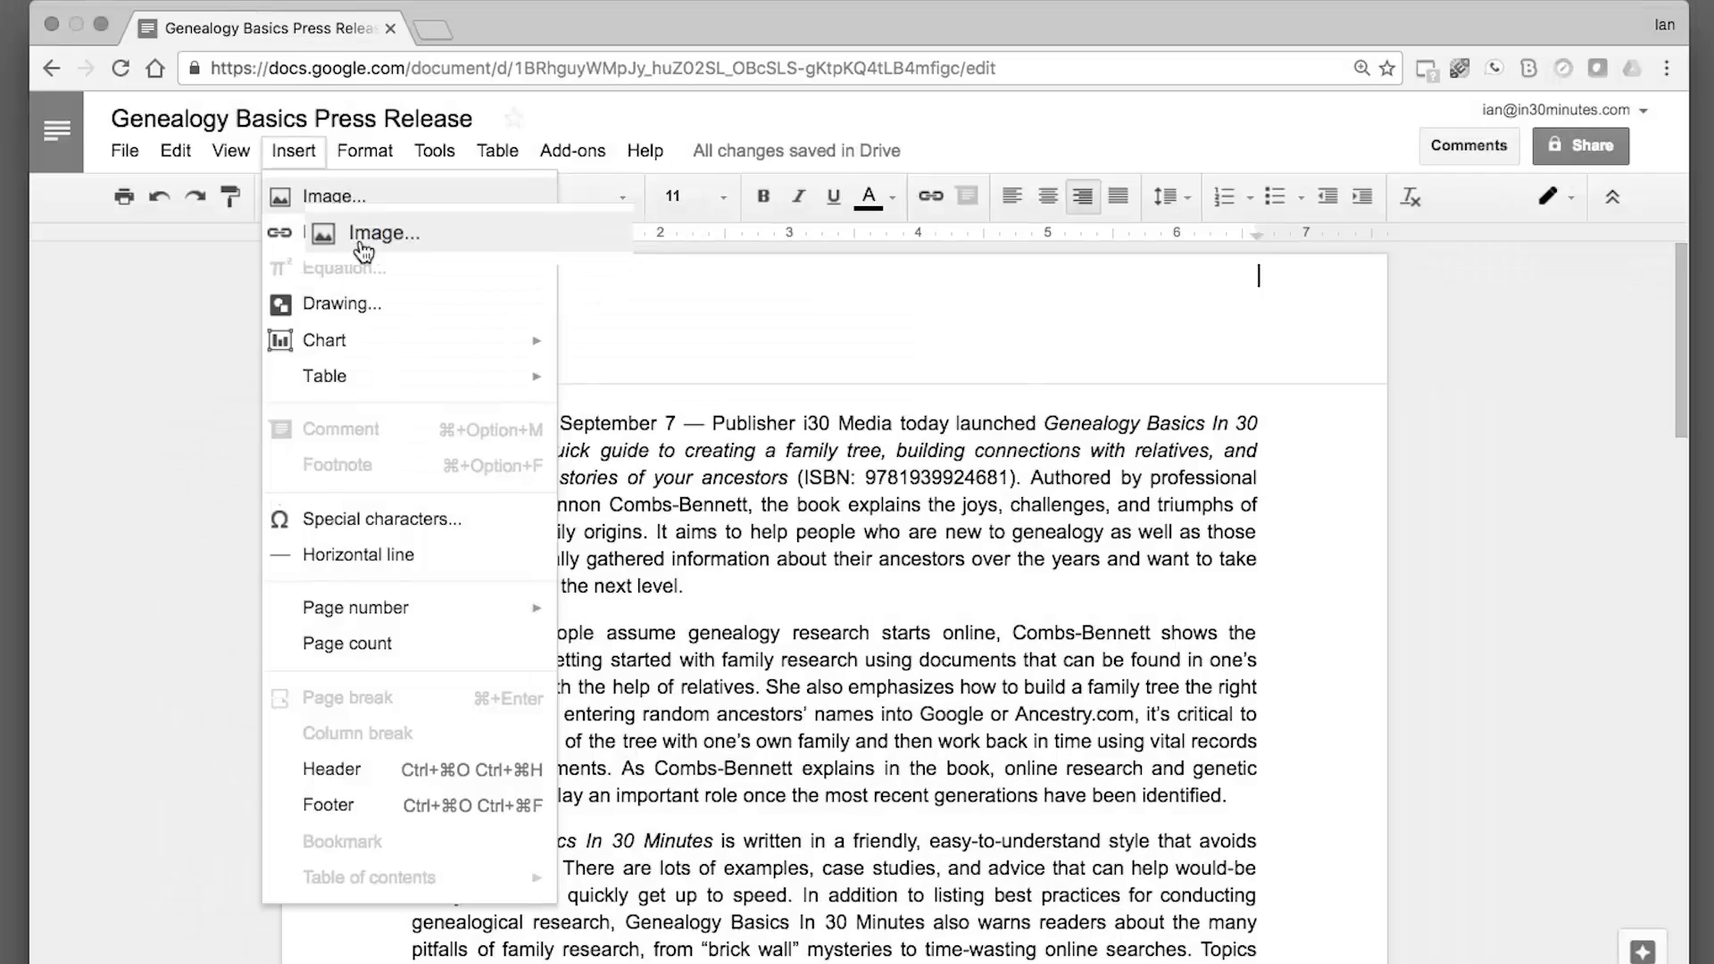
{"action": "left_click", "coordinate": [314, 196]}
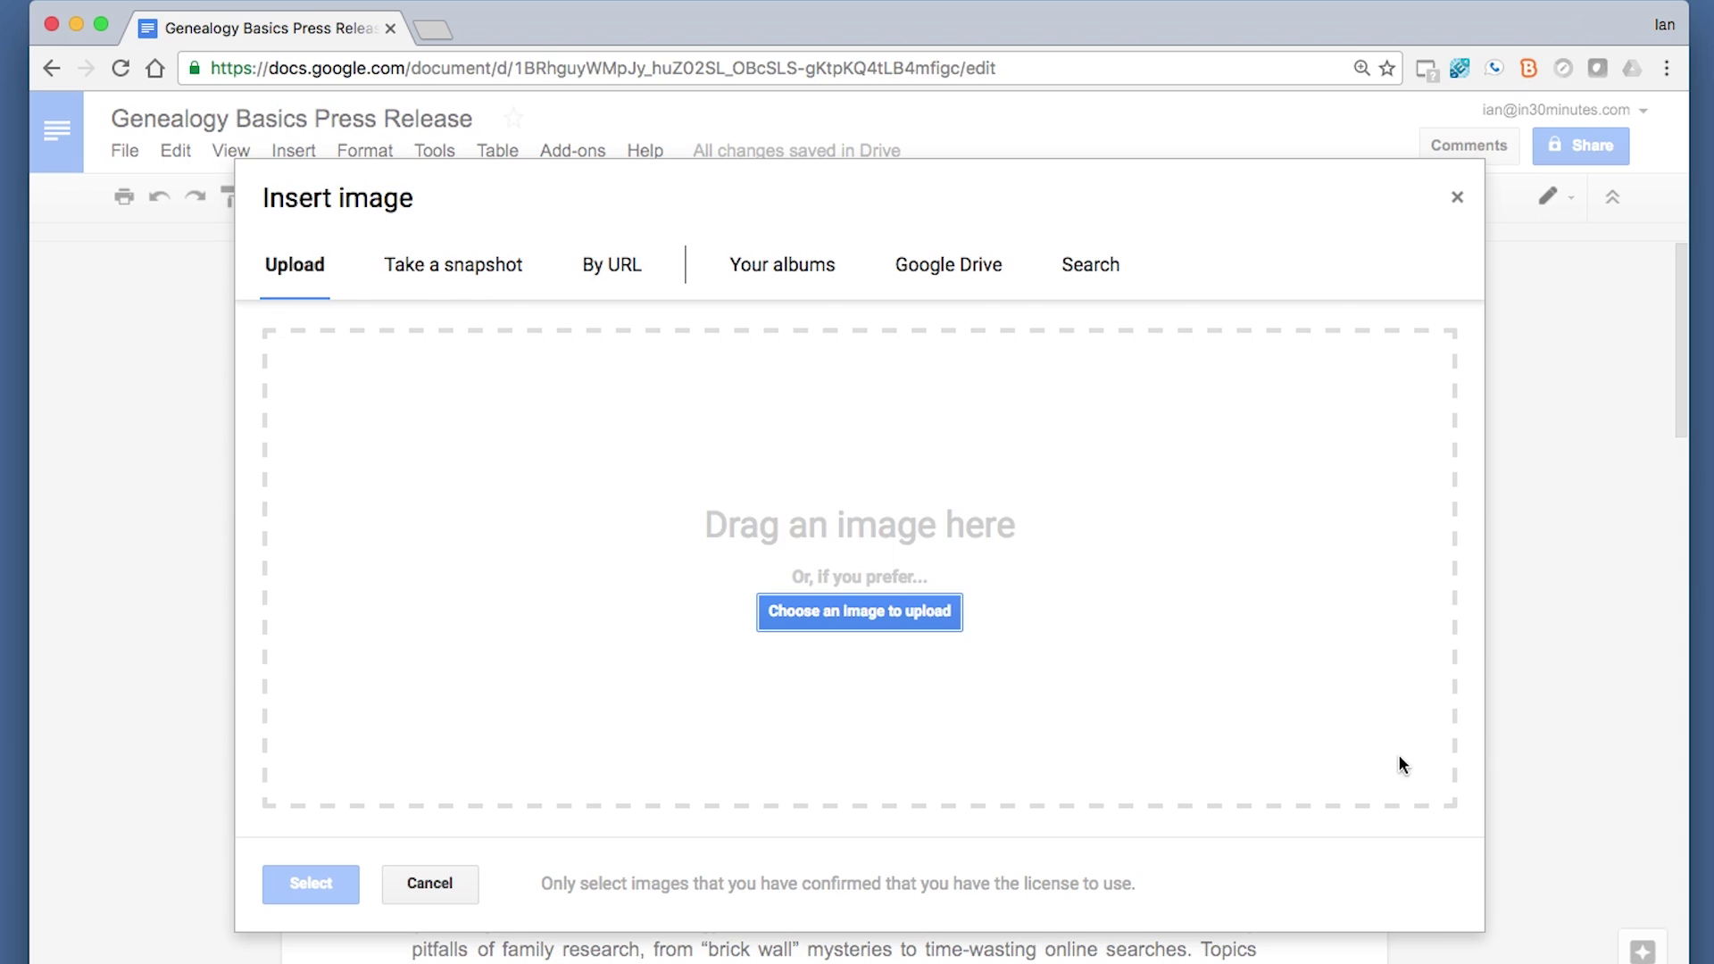
{"action": "key", "text": "super+Tab"}
{"action": "key", "text": "super+Tab"}
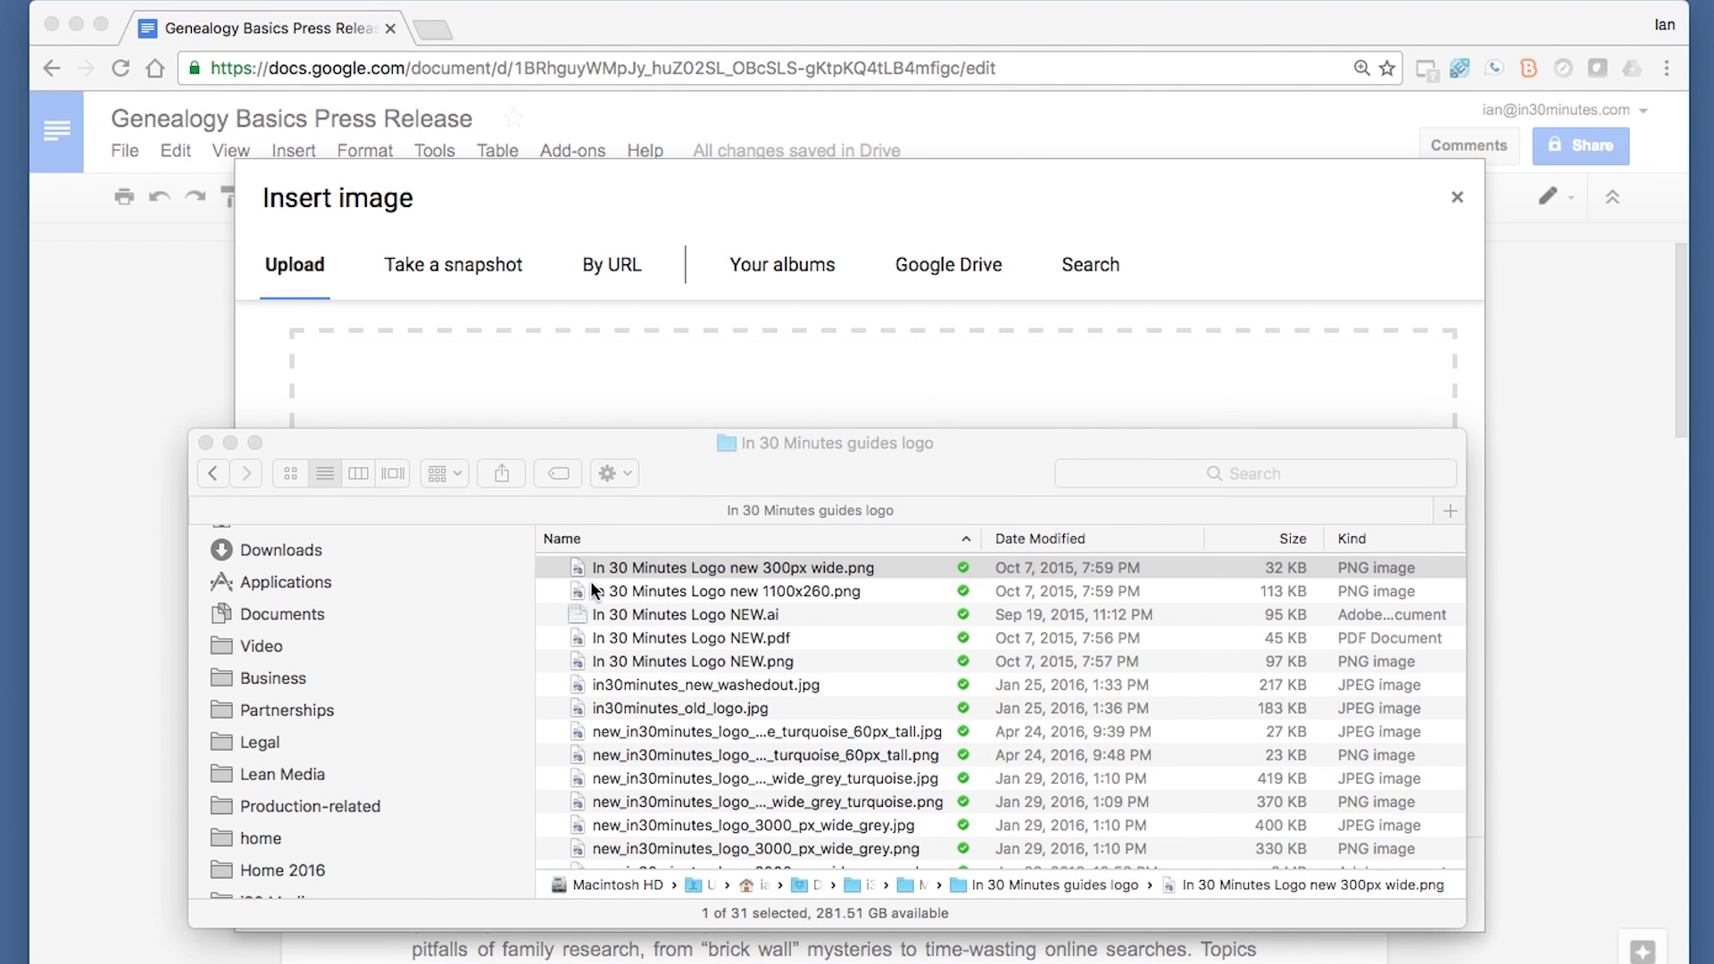
{"action": "left_click", "coordinate": [577, 568]}
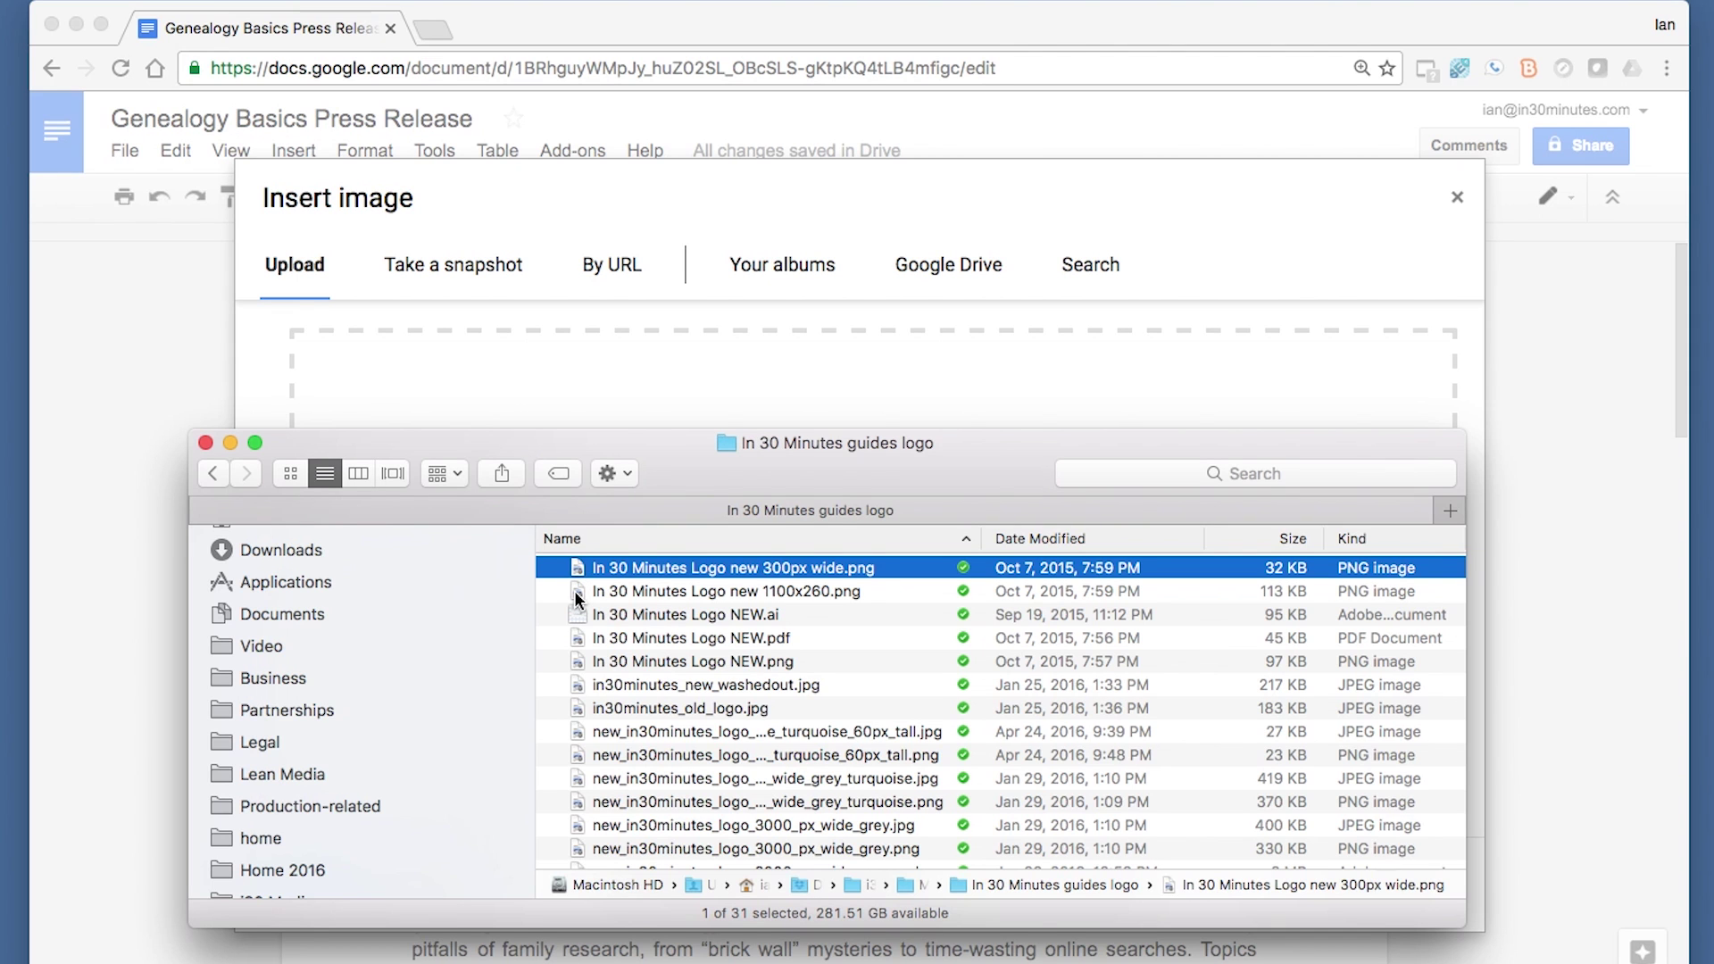
{"action": "left_click_drag", "start_coordinate": [578, 593], "coordinate": [596, 402]}
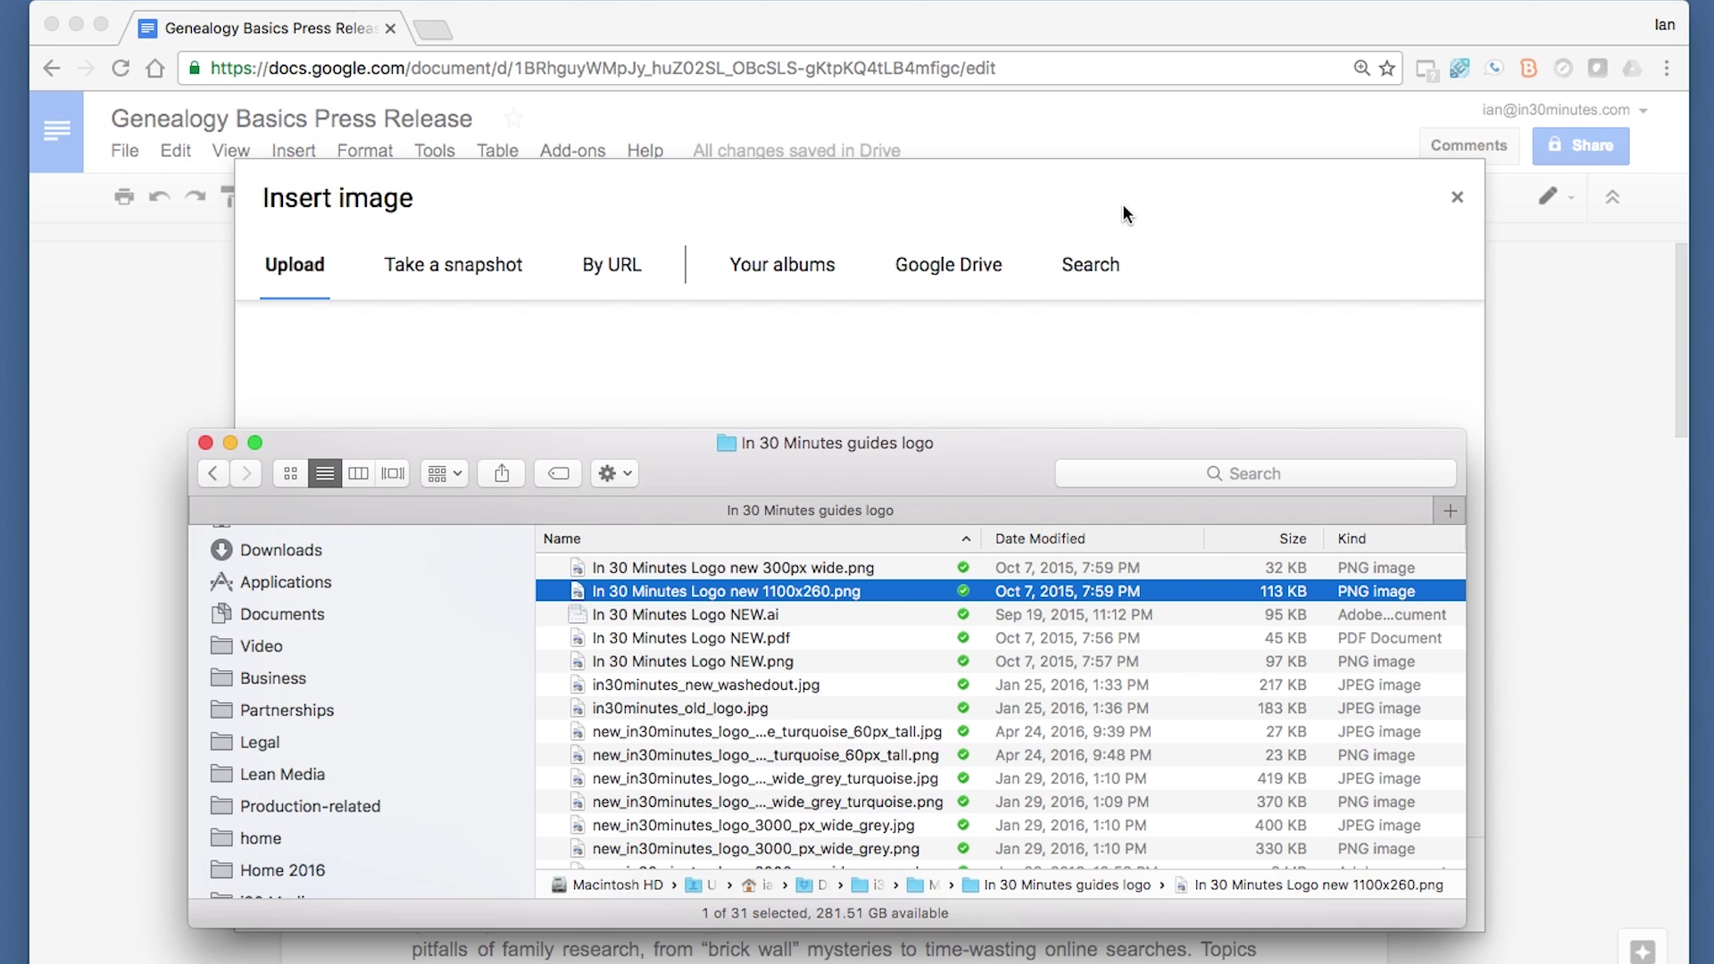
Shrink the header logo toward the right side and confirm it repeats atop page two
{"action": "left_click", "coordinate": [1572, 340]}
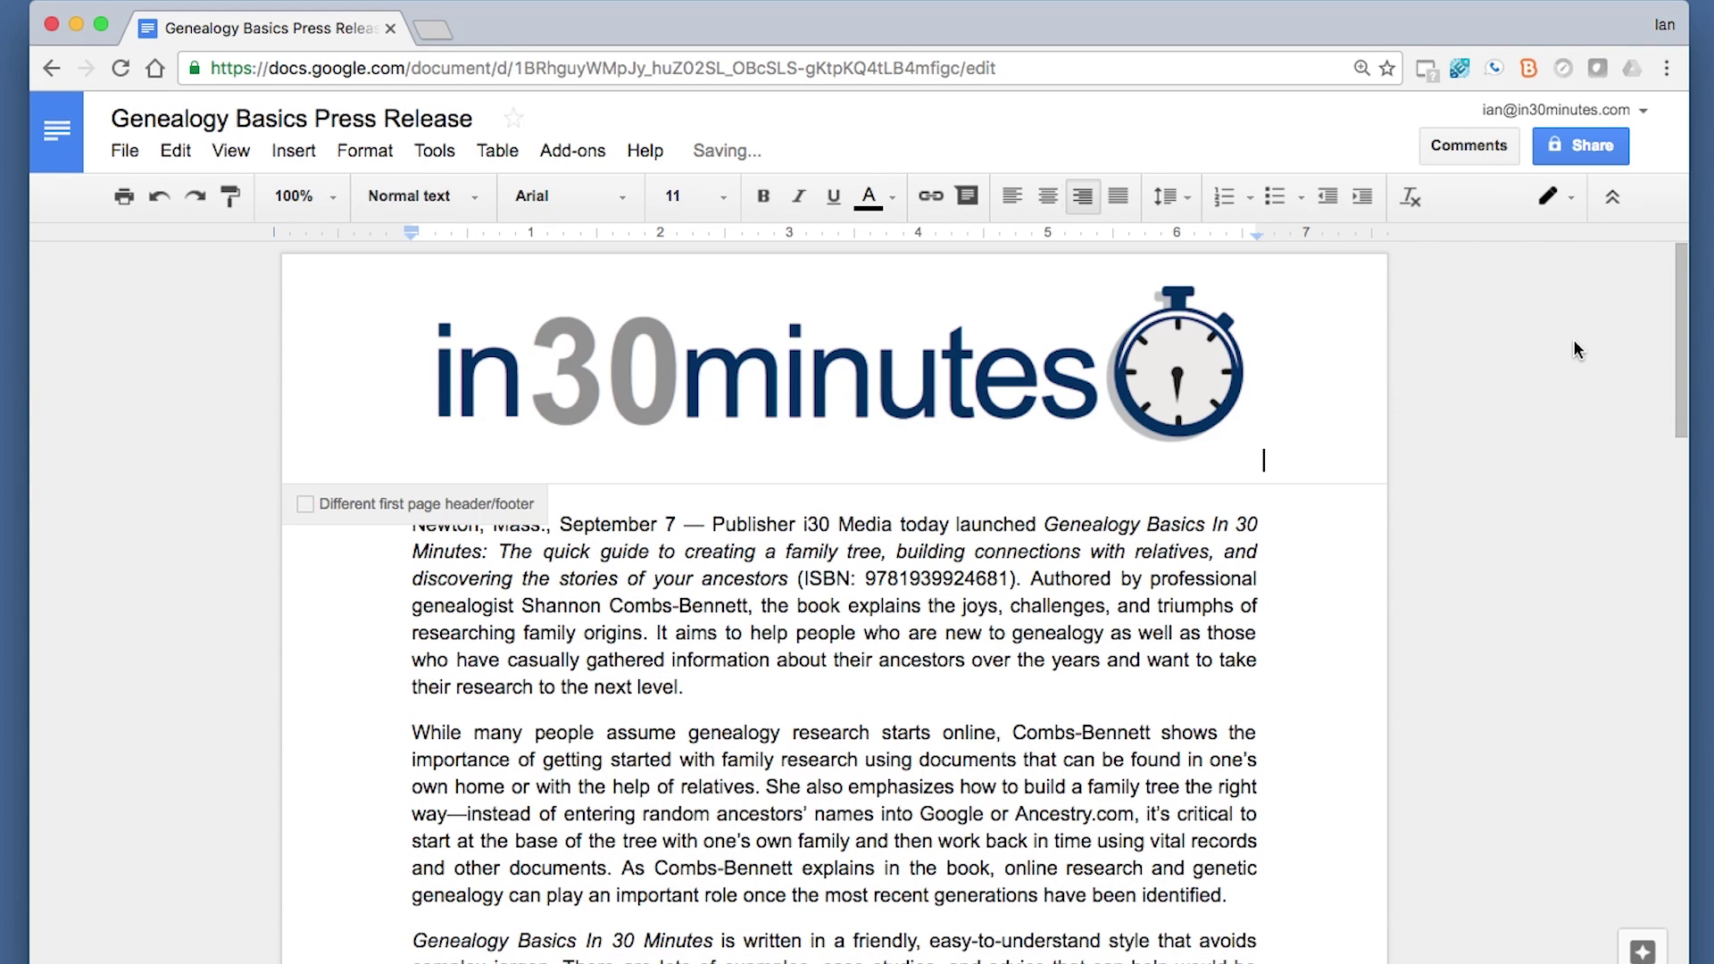
{"action": "left_click", "coordinate": [1553, 607]}
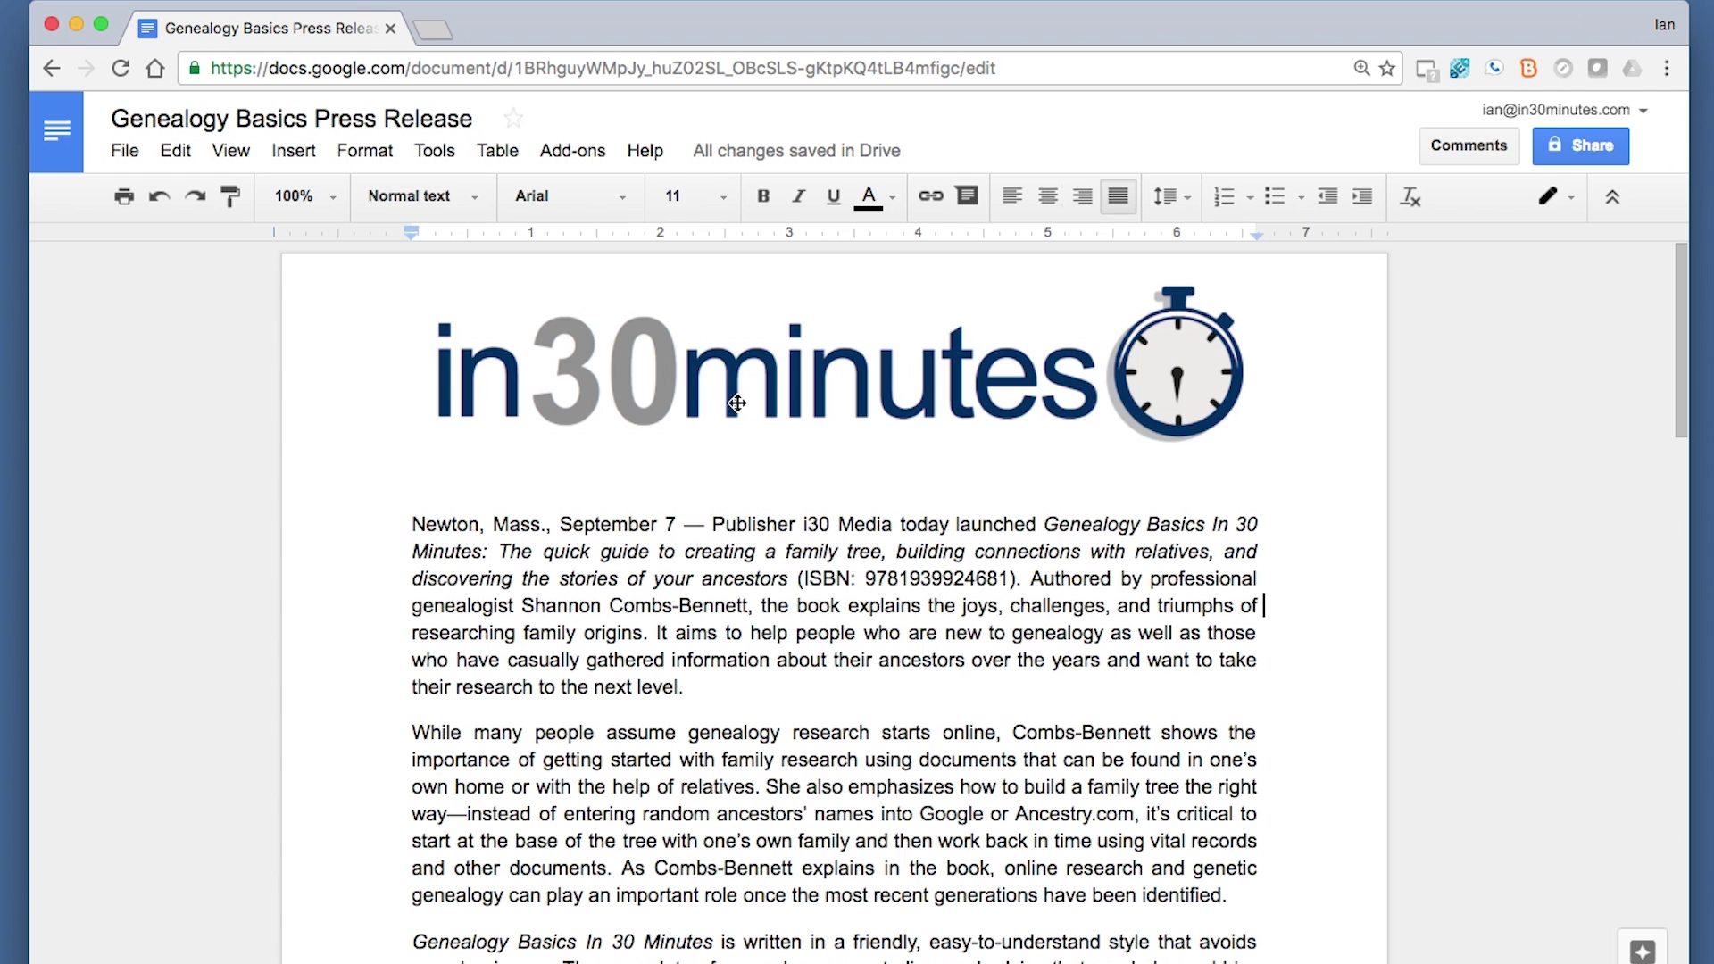
{"action": "left_click", "coordinate": [800, 375]}
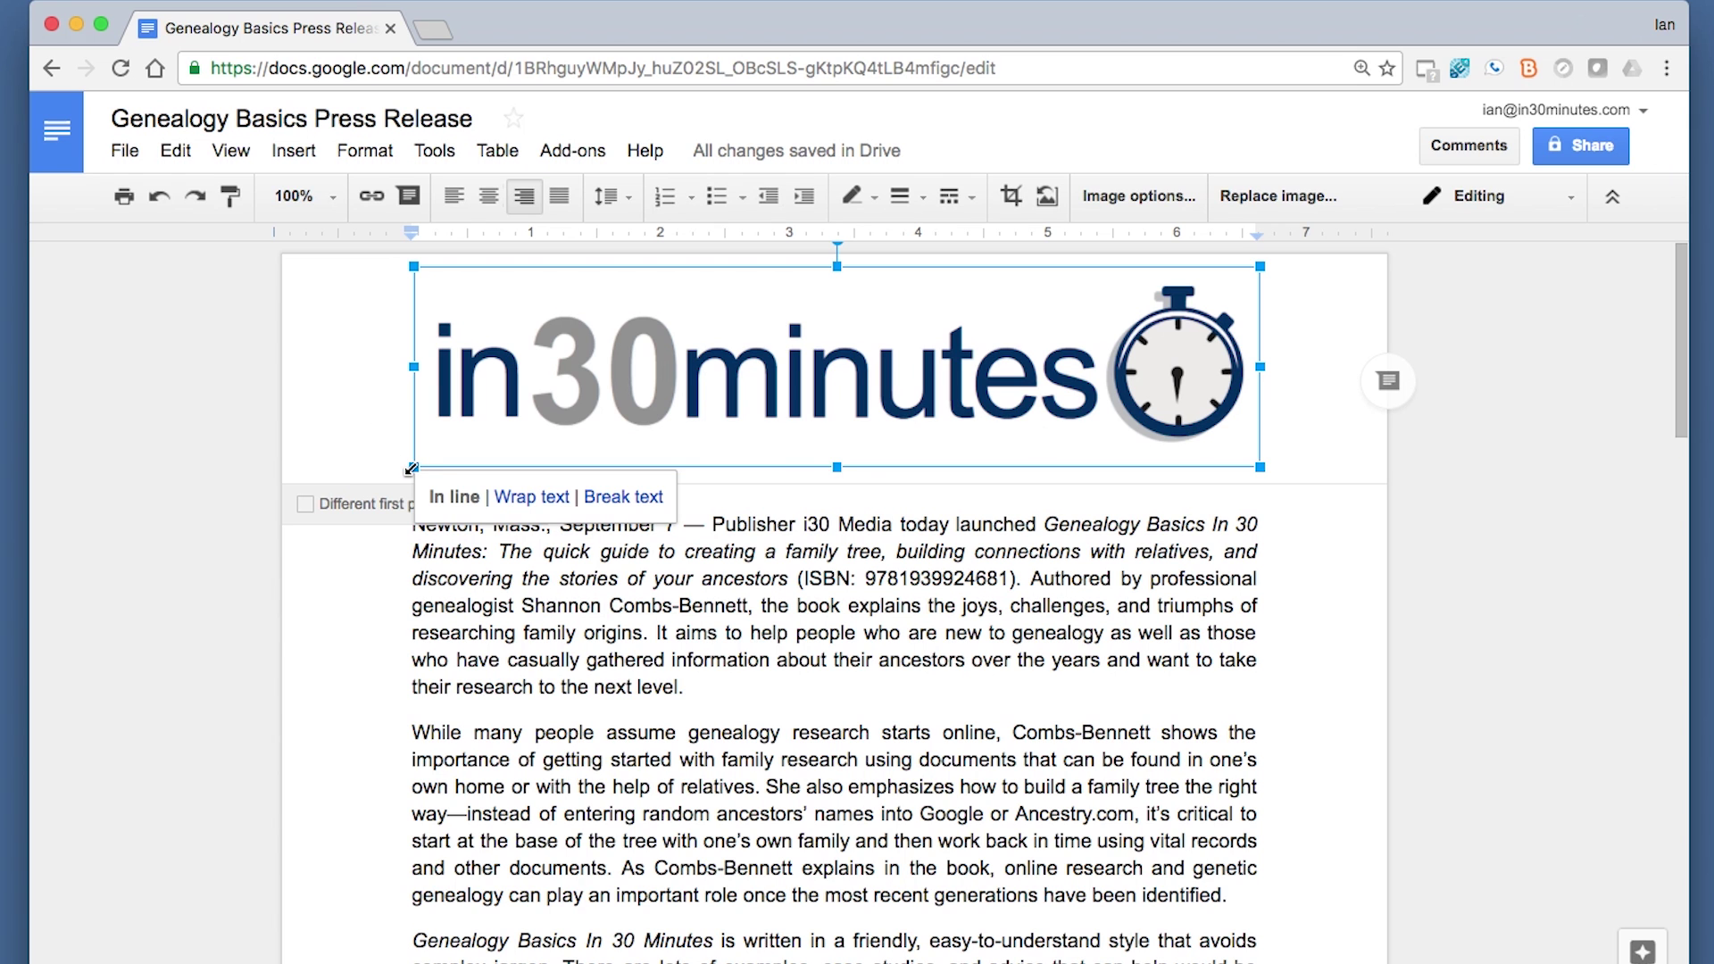
{"action": "left_click_drag", "start_coordinate": [411, 468], "coordinate": [1026, 330]}
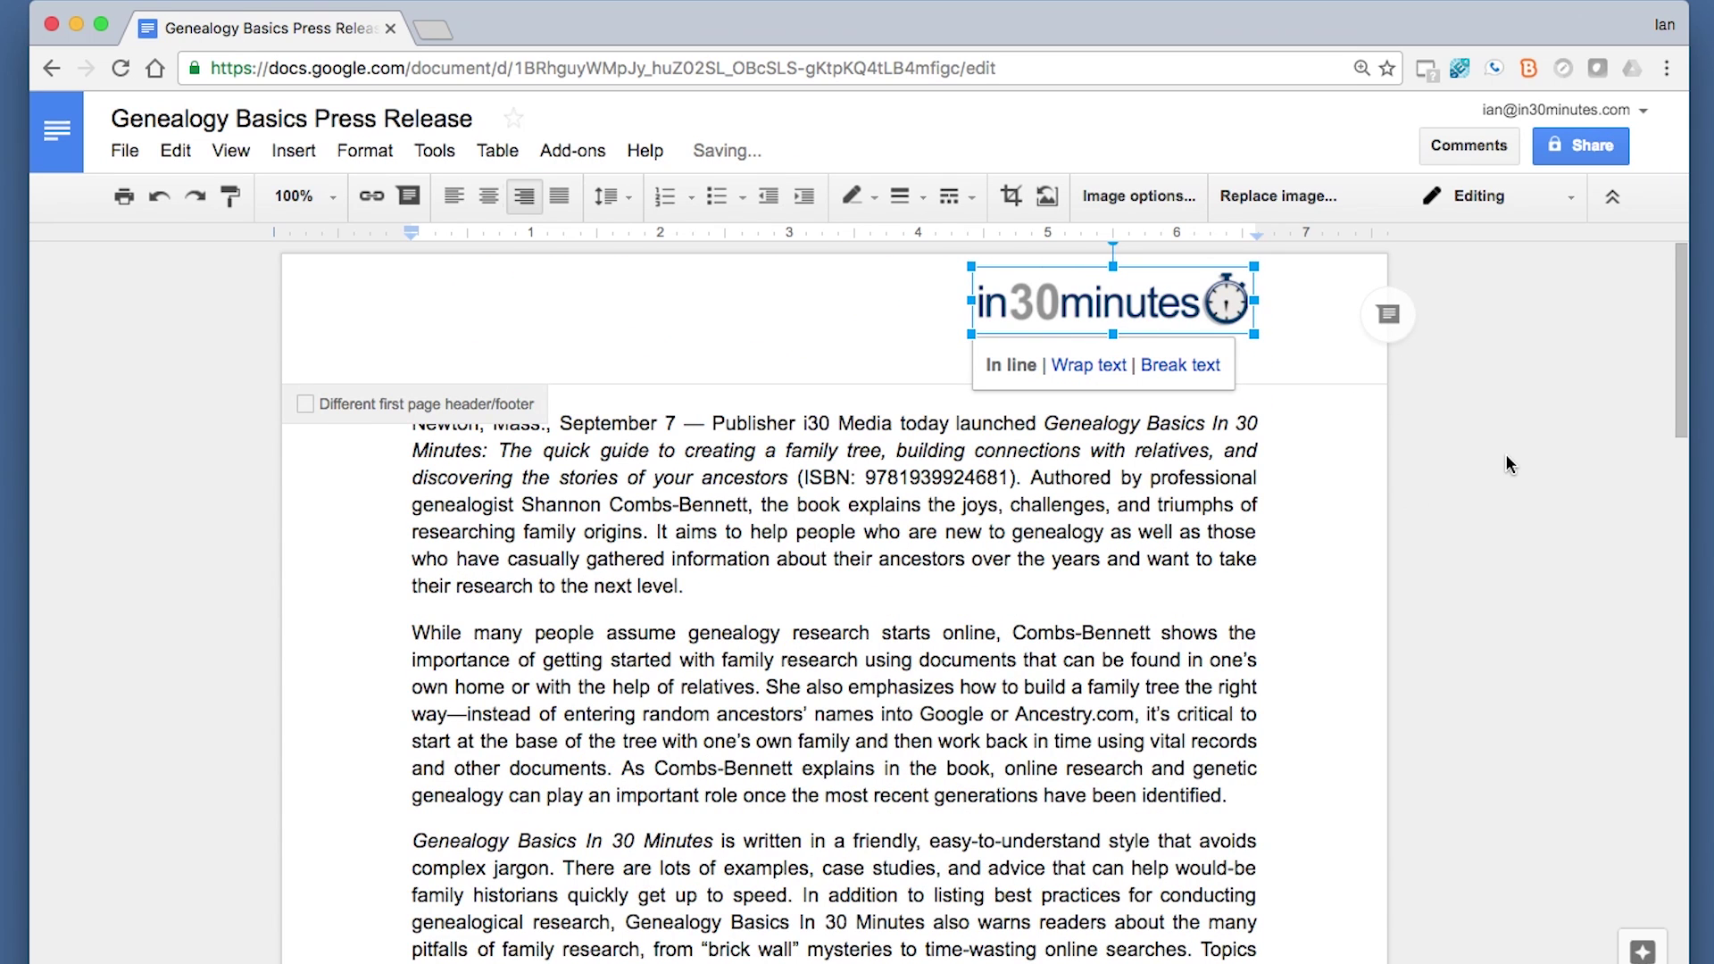
{"action": "left_click", "coordinate": [1506, 457]}
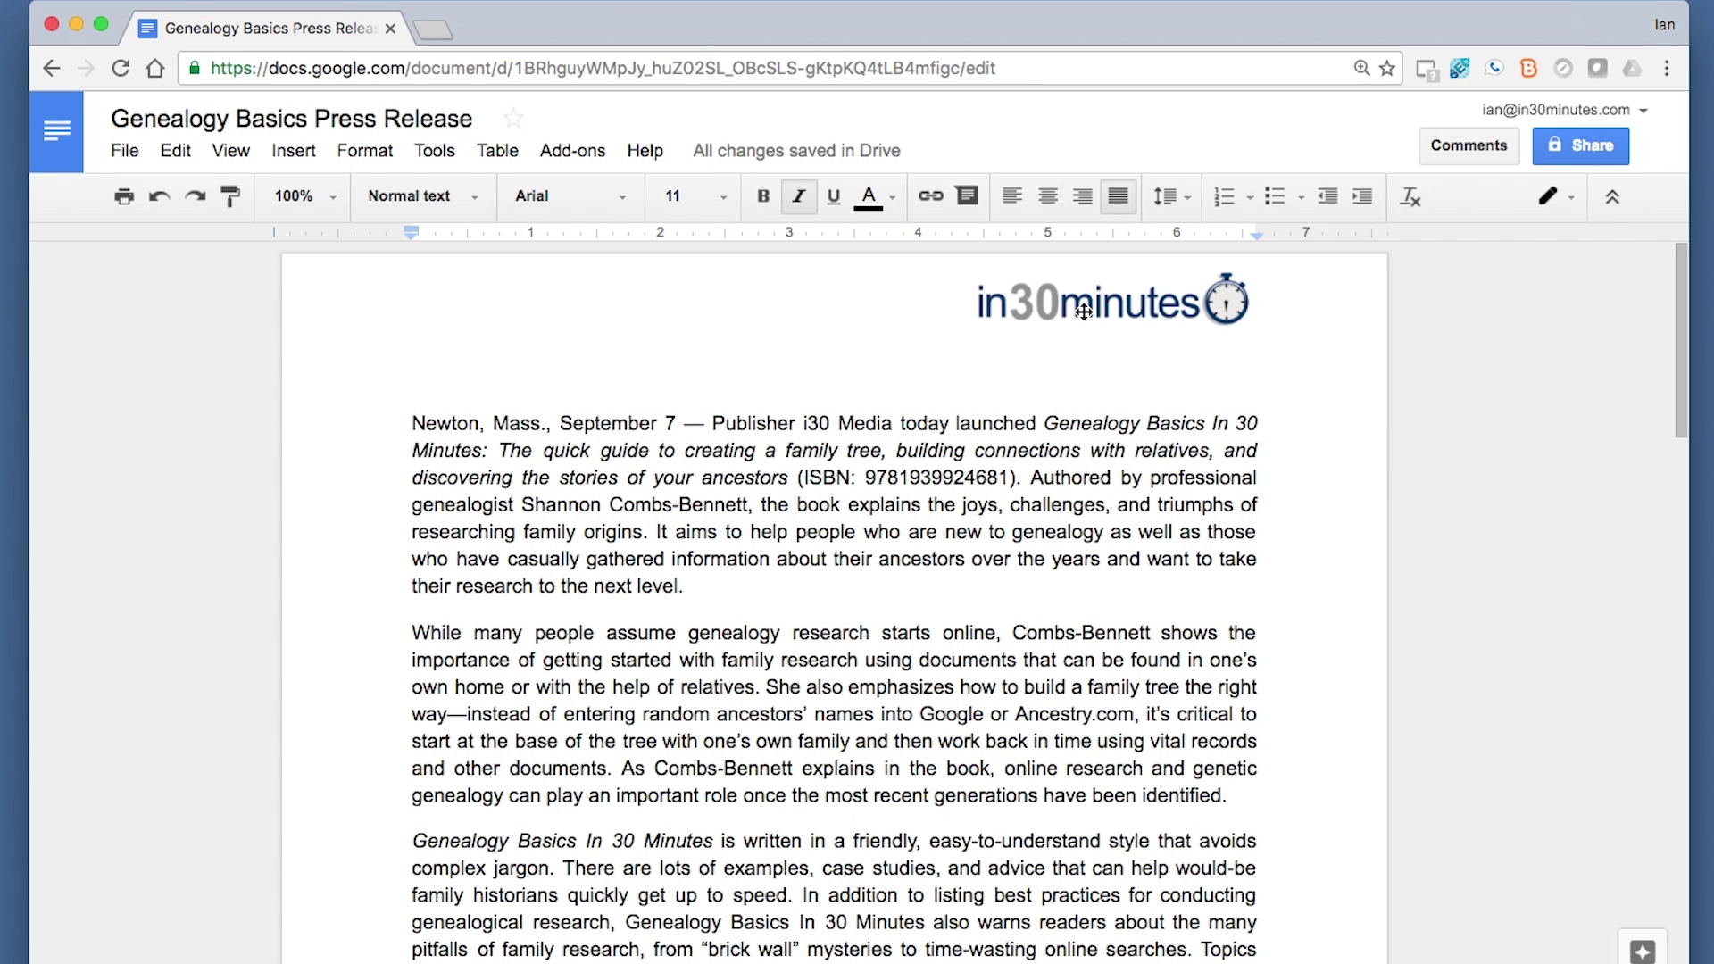
{"action": "scroll", "coordinate": [1082, 310], "scroll_direction": "down", "scroll_amount": 14}
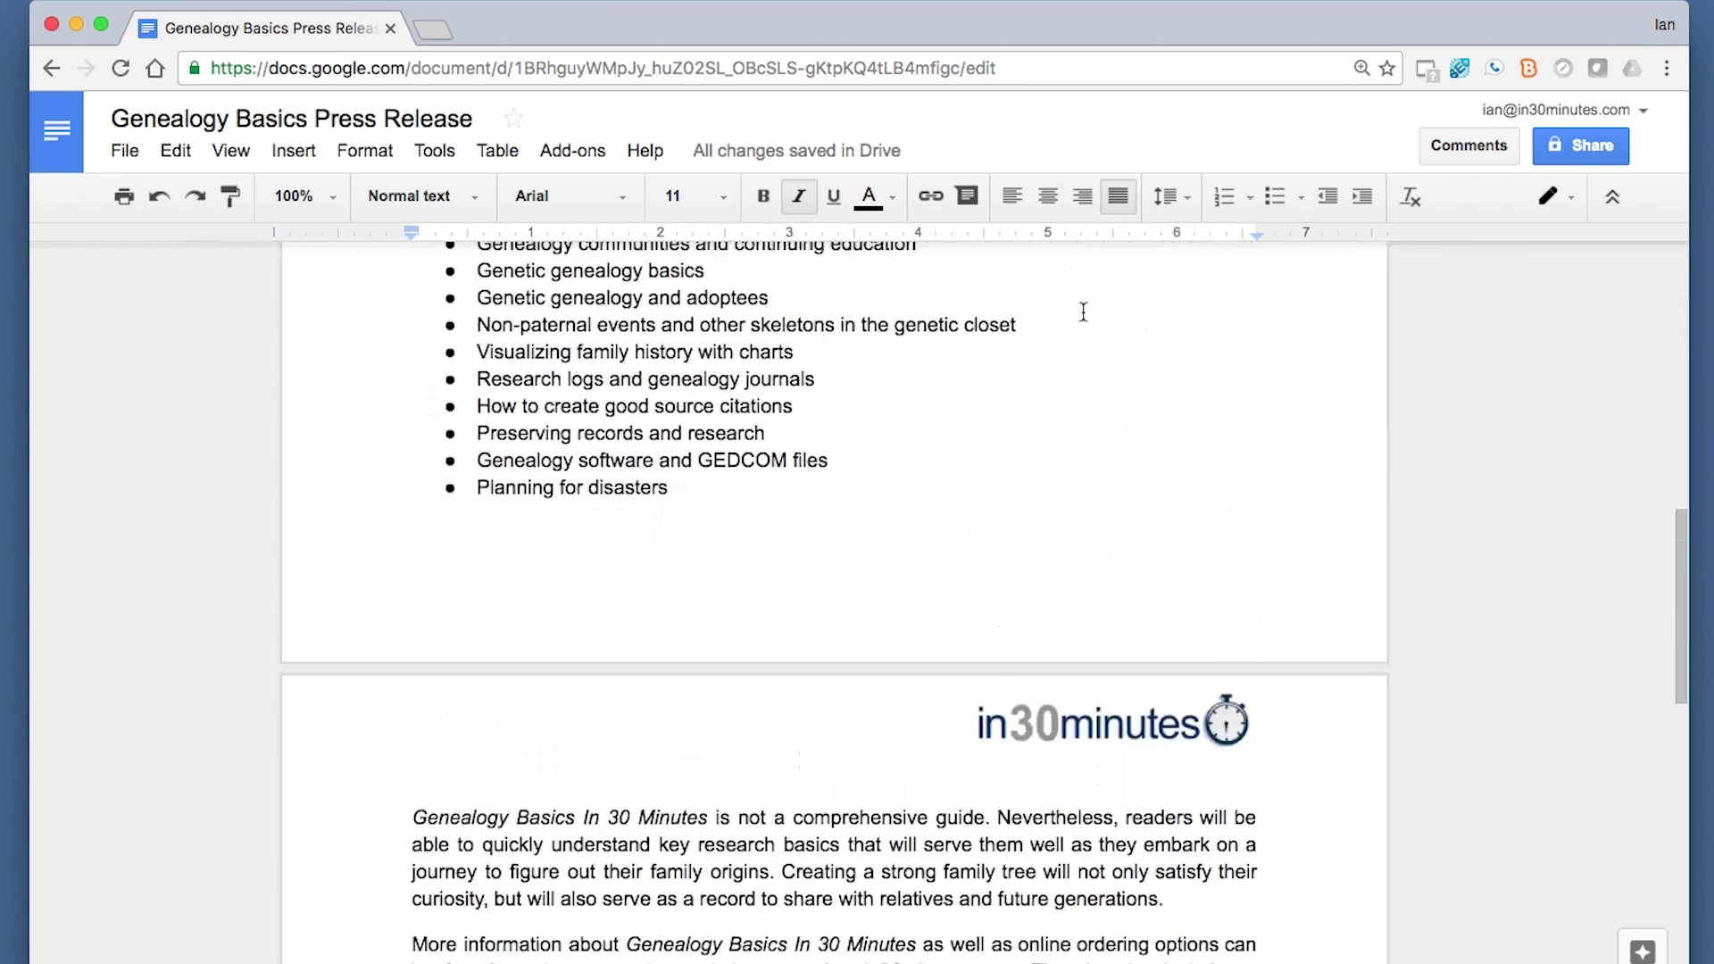
{"action": "scroll", "coordinate": [1085, 604], "scroll_direction": "up", "scroll_amount": 15}
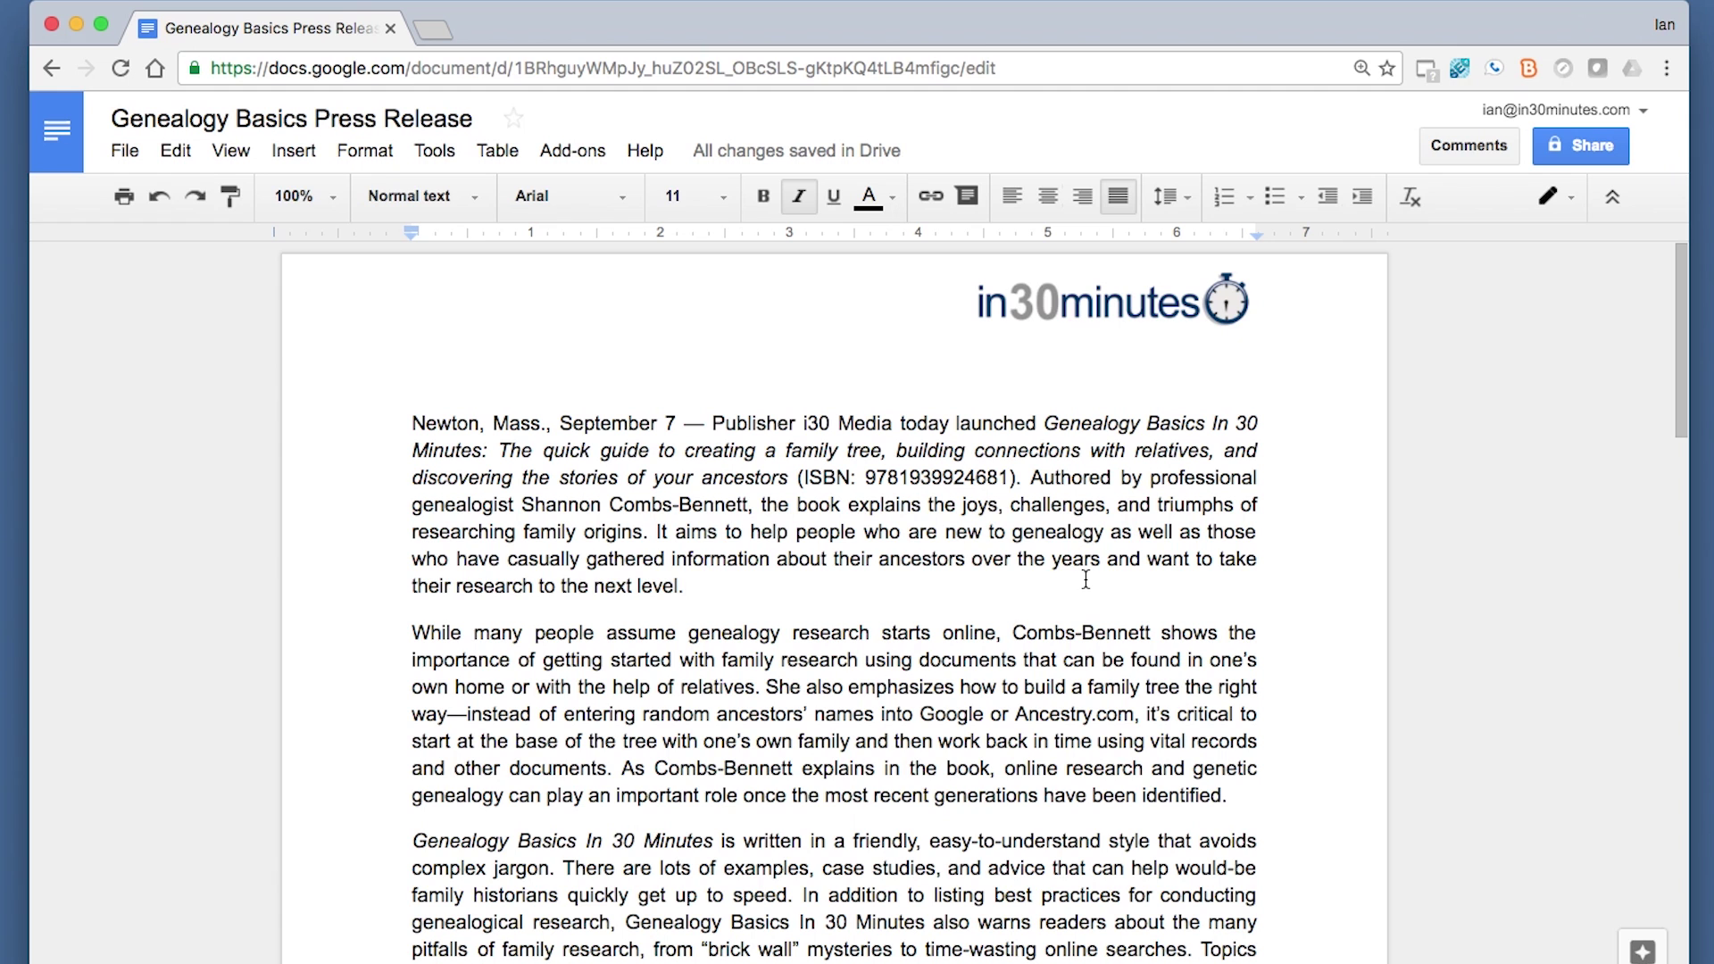
Turn on a different first-page header and type 'Press Release' into it
{"action": "double_click", "coordinate": [875, 313]}
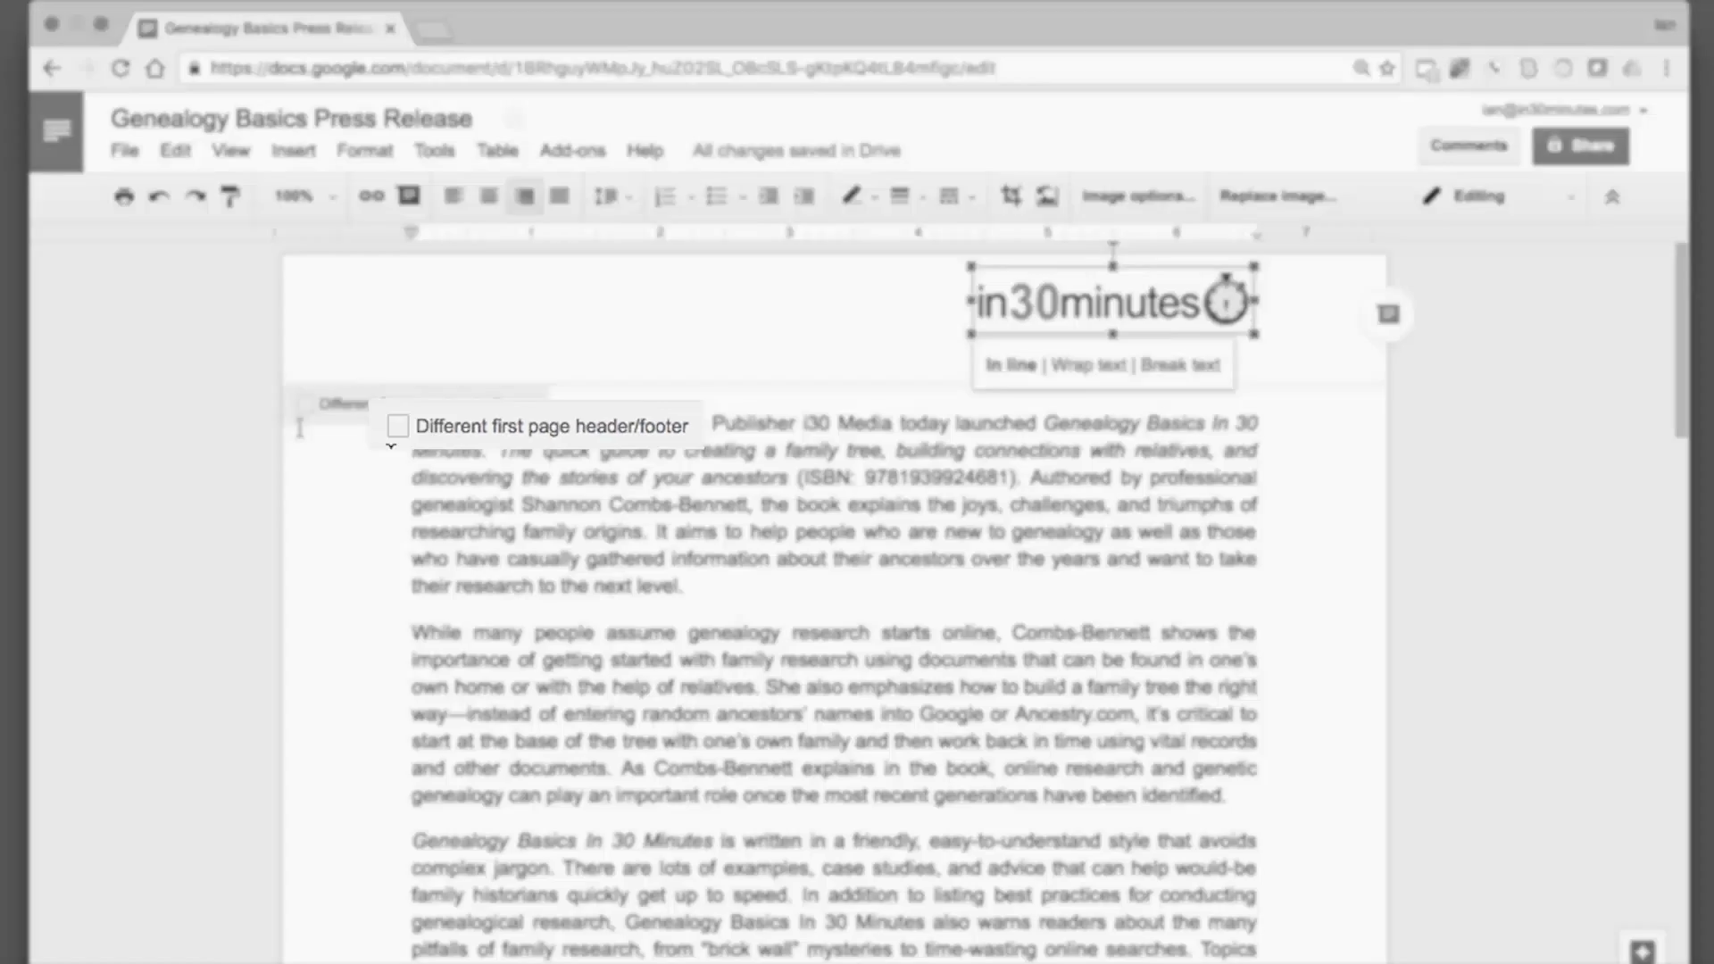
{"action": "left_click", "coordinate": [306, 403]}
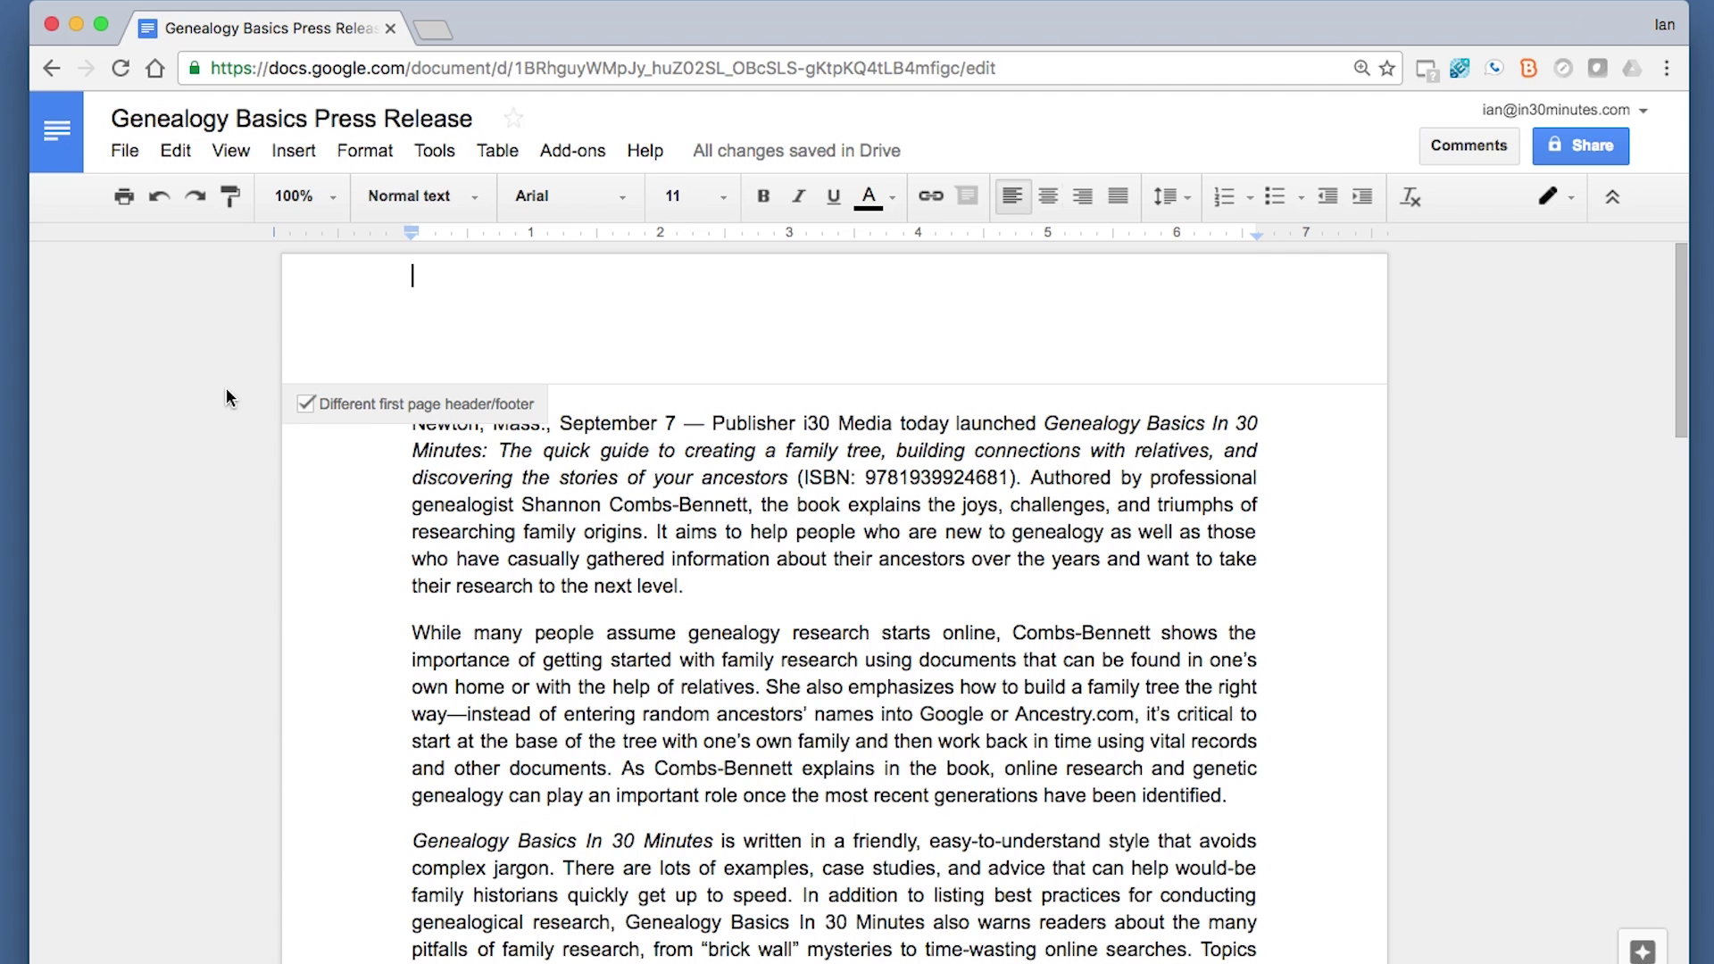
{"action": "type", "text": "Press Release"}
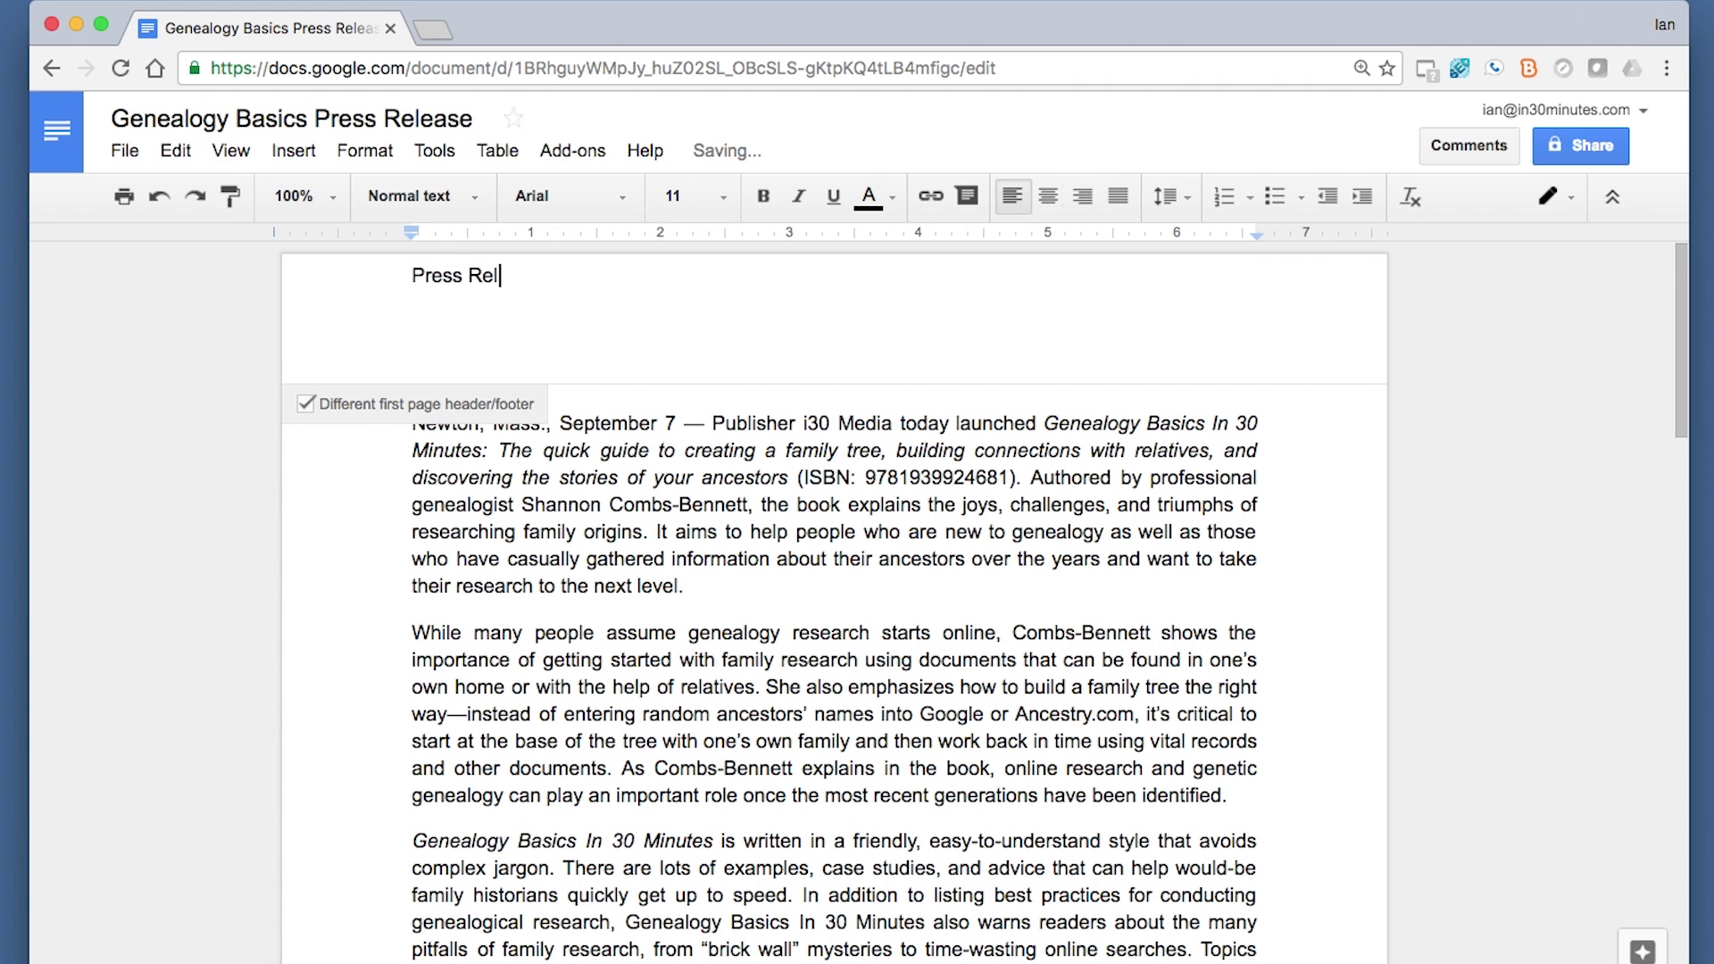
{"action": "left_click", "coordinate": [189, 468]}
{"action": "scroll", "coordinate": [190, 467], "scroll_direction": "down", "scroll_amount": 6}
{"action": "scroll", "coordinate": [189, 477], "scroll_direction": "down", "scroll_amount": 10}
{"action": "scroll", "coordinate": [189, 478], "scroll_direction": "up", "scroll_amount": 4}
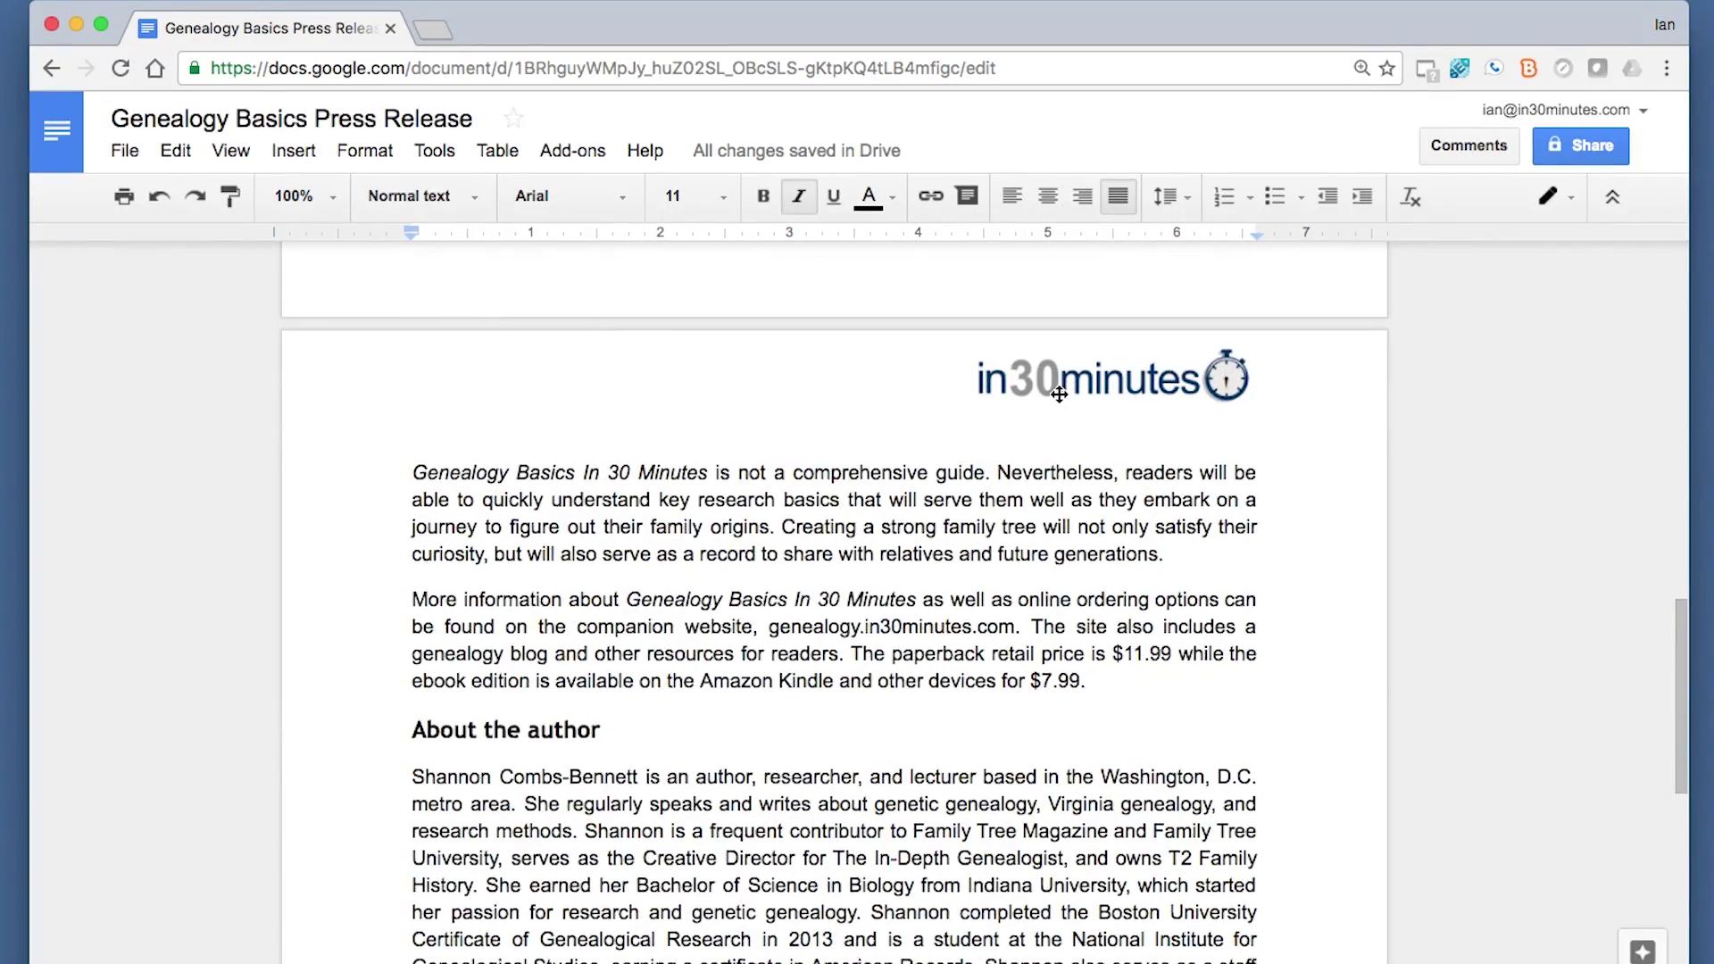
{"action": "scroll", "coordinate": [1059, 393], "scroll_direction": "up", "scroll_amount": 10}
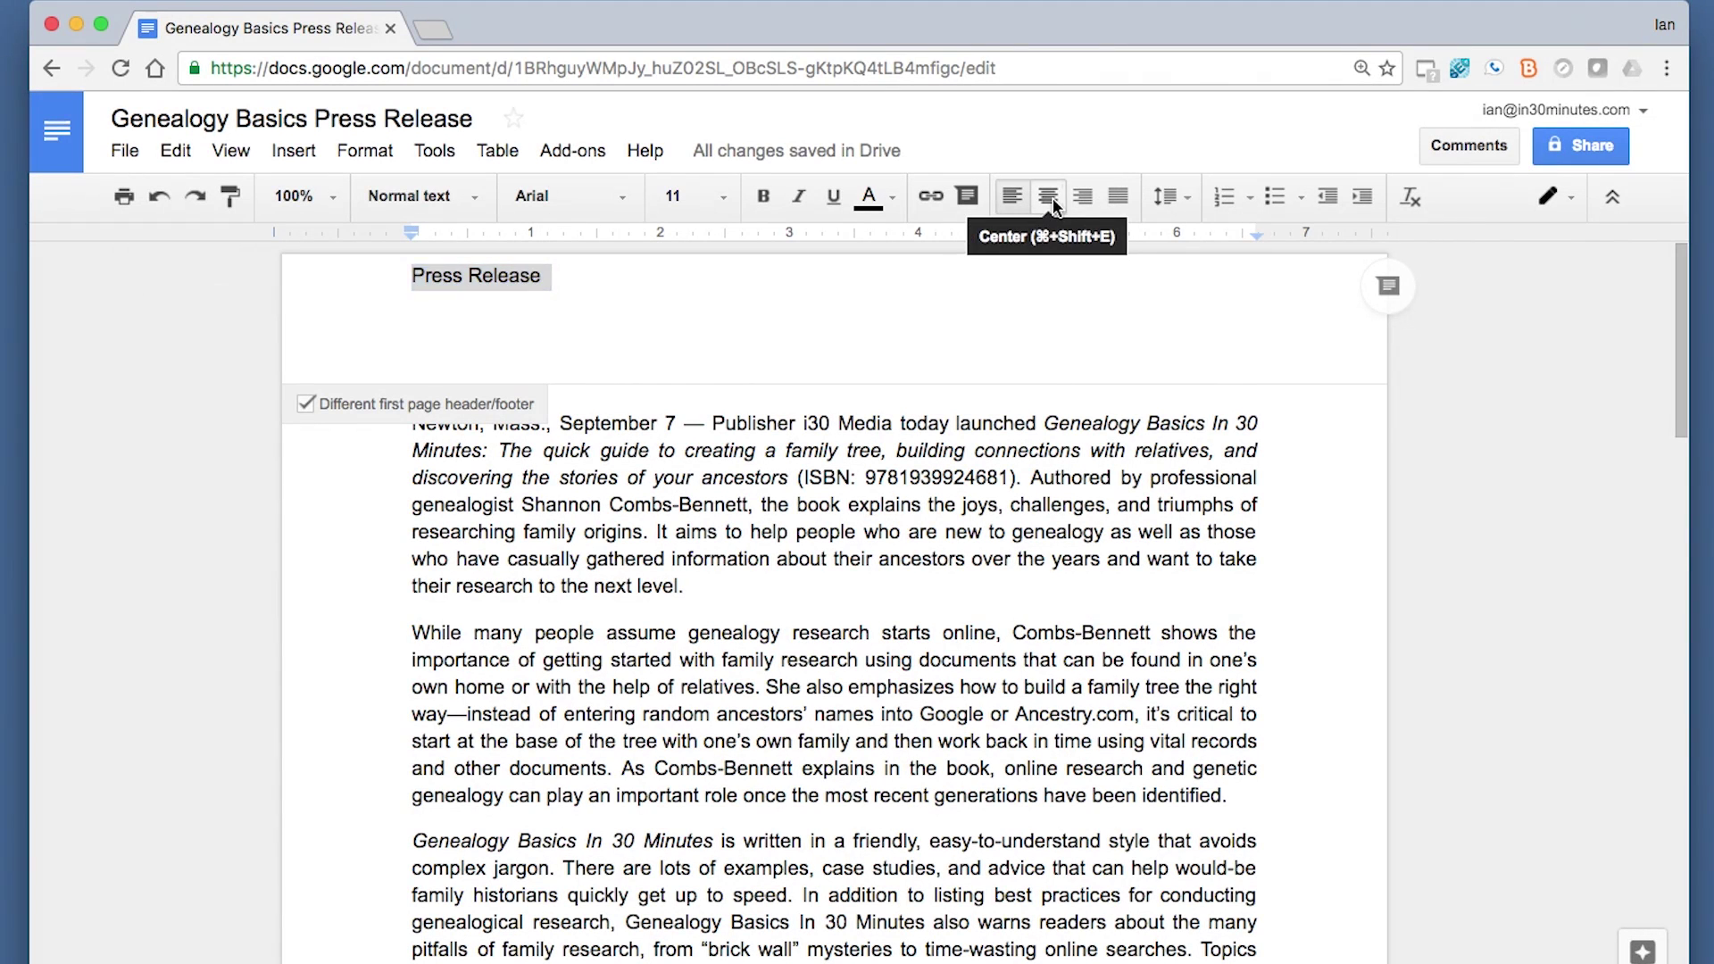
Center the 'Press Release' header and return to the body text
{"action": "left_click", "coordinate": [1050, 196]}
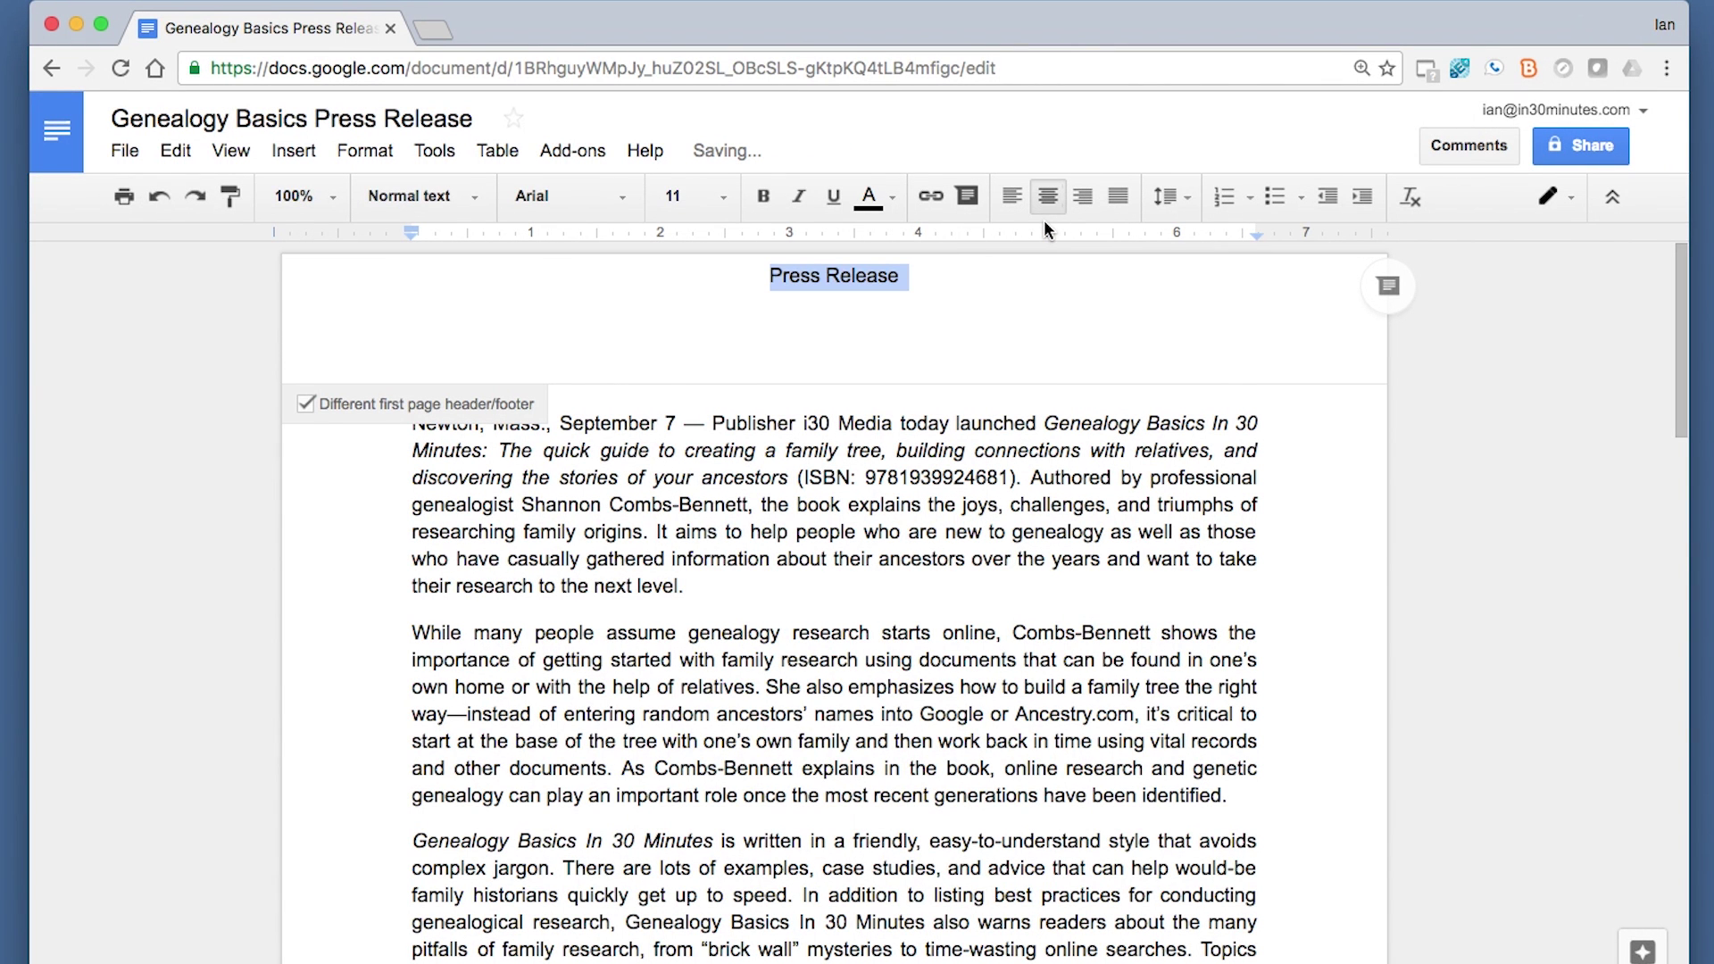
{"action": "left_click", "coordinate": [189, 471]}
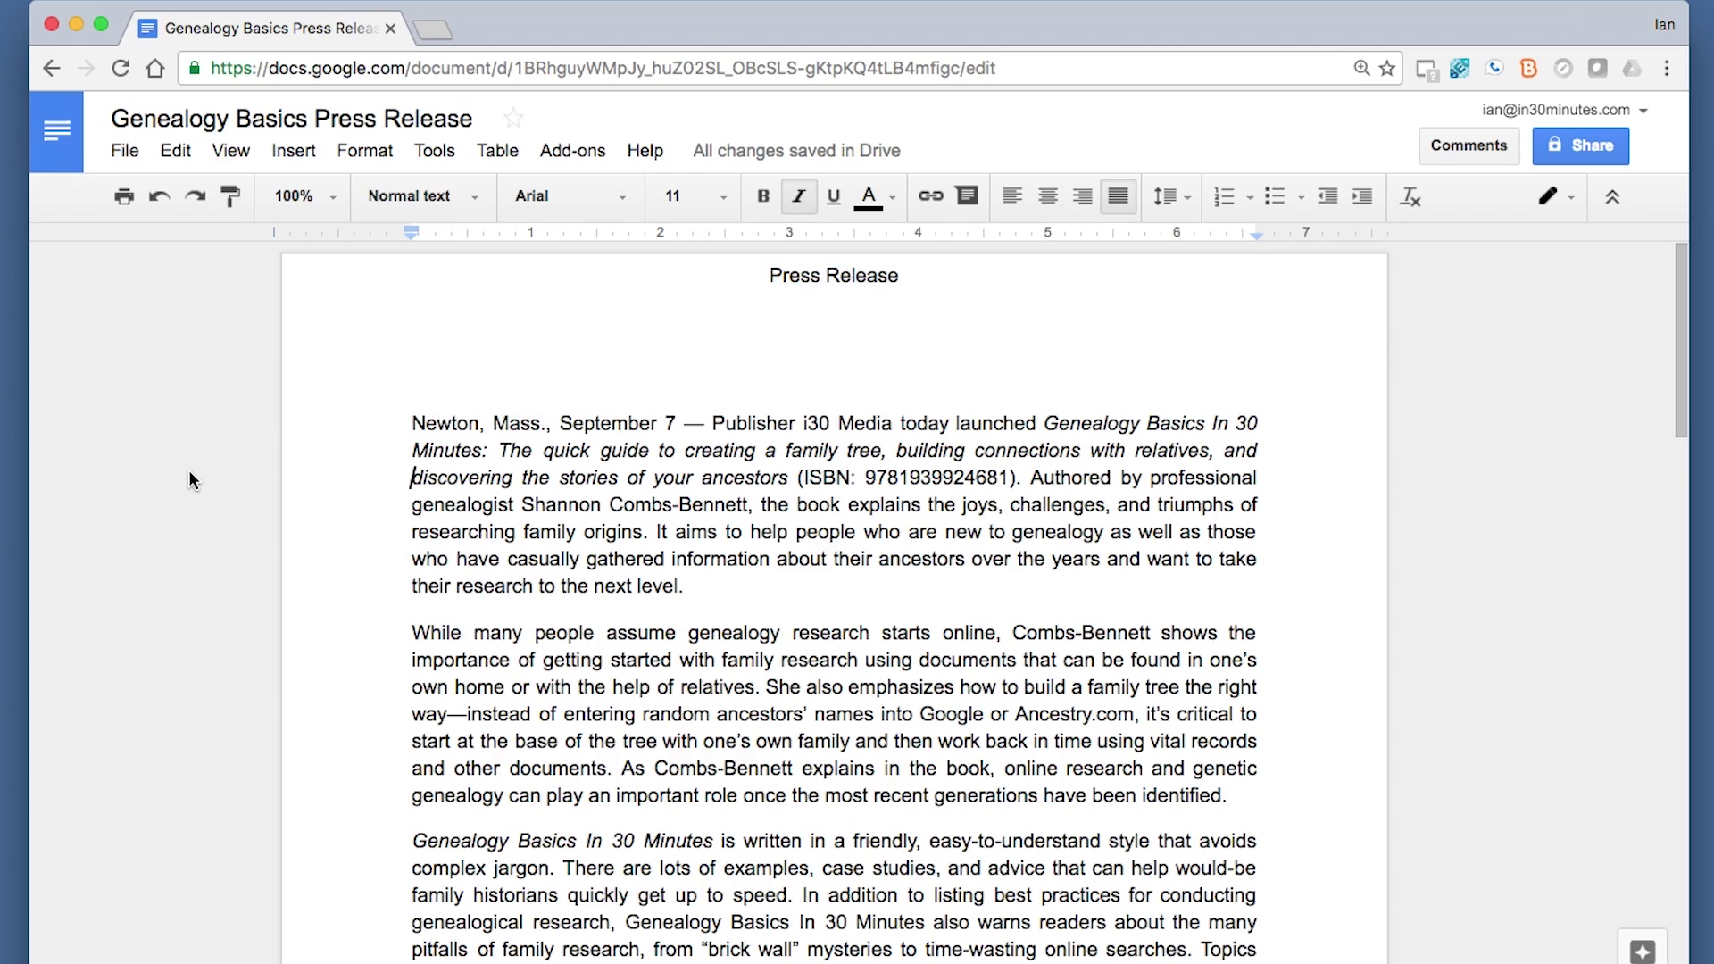
{"action": "scroll", "coordinate": [955, 308], "scroll_direction": "down", "scroll_amount": 15}
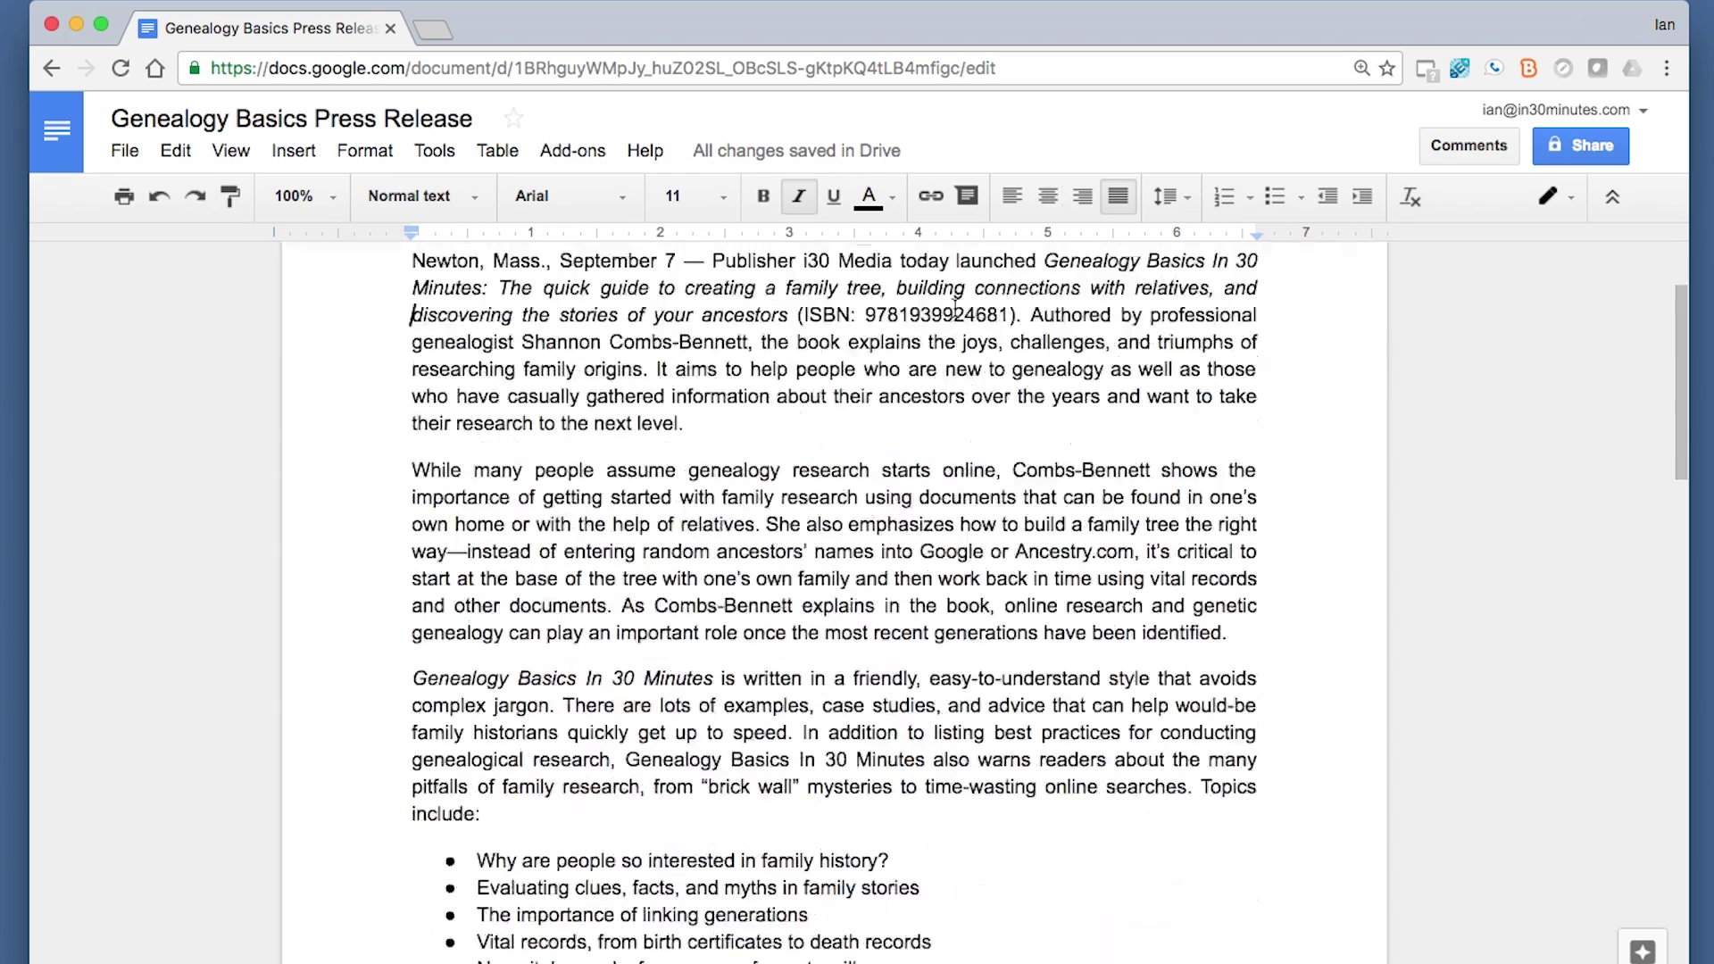
{"action": "scroll", "coordinate": [955, 308], "scroll_direction": "up", "scroll_amount": 6}
{"action": "scroll", "coordinate": [955, 308], "scroll_direction": "up", "scroll_amount": 5}
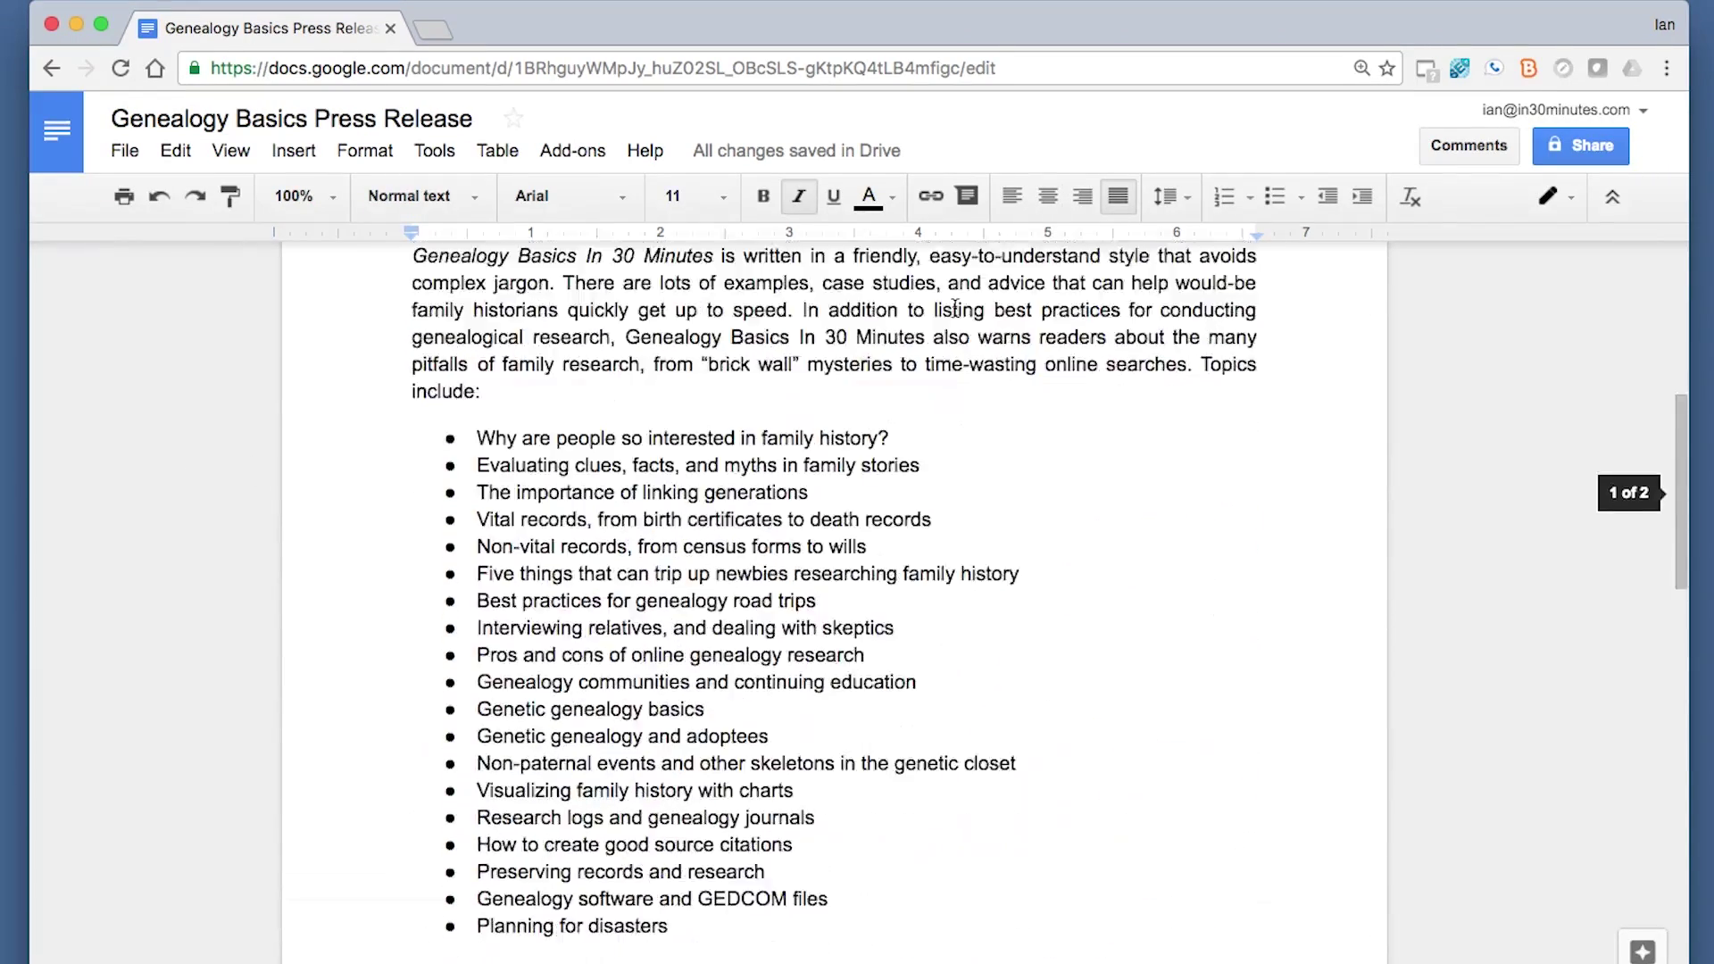
{"action": "scroll", "coordinate": [955, 308], "scroll_direction": "down", "scroll_amount": 15}
{"action": "scroll", "coordinate": [955, 308], "scroll_direction": "up", "scroll_amount": 13}
{"action": "scroll", "coordinate": [955, 308], "scroll_direction": "up", "scroll_amount": 12}
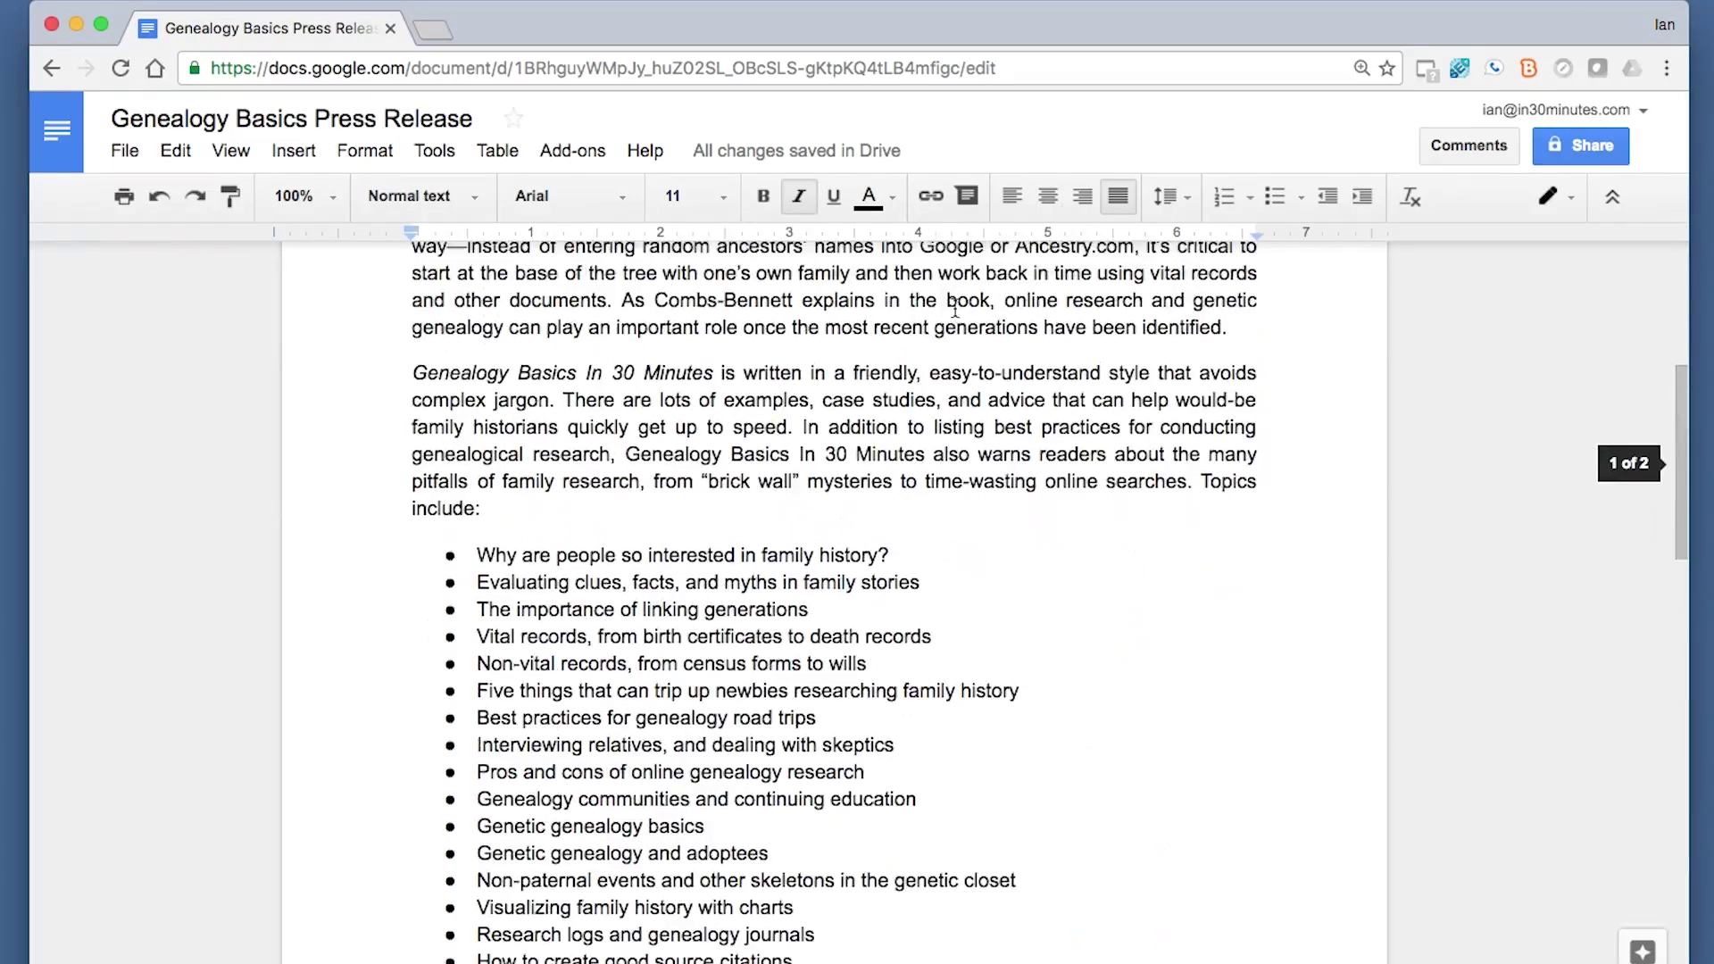
{"action": "scroll", "coordinate": [956, 307], "scroll_direction": "down", "scroll_amount": 13}
{"action": "scroll", "coordinate": [955, 308], "scroll_direction": "up", "scroll_amount": 5}
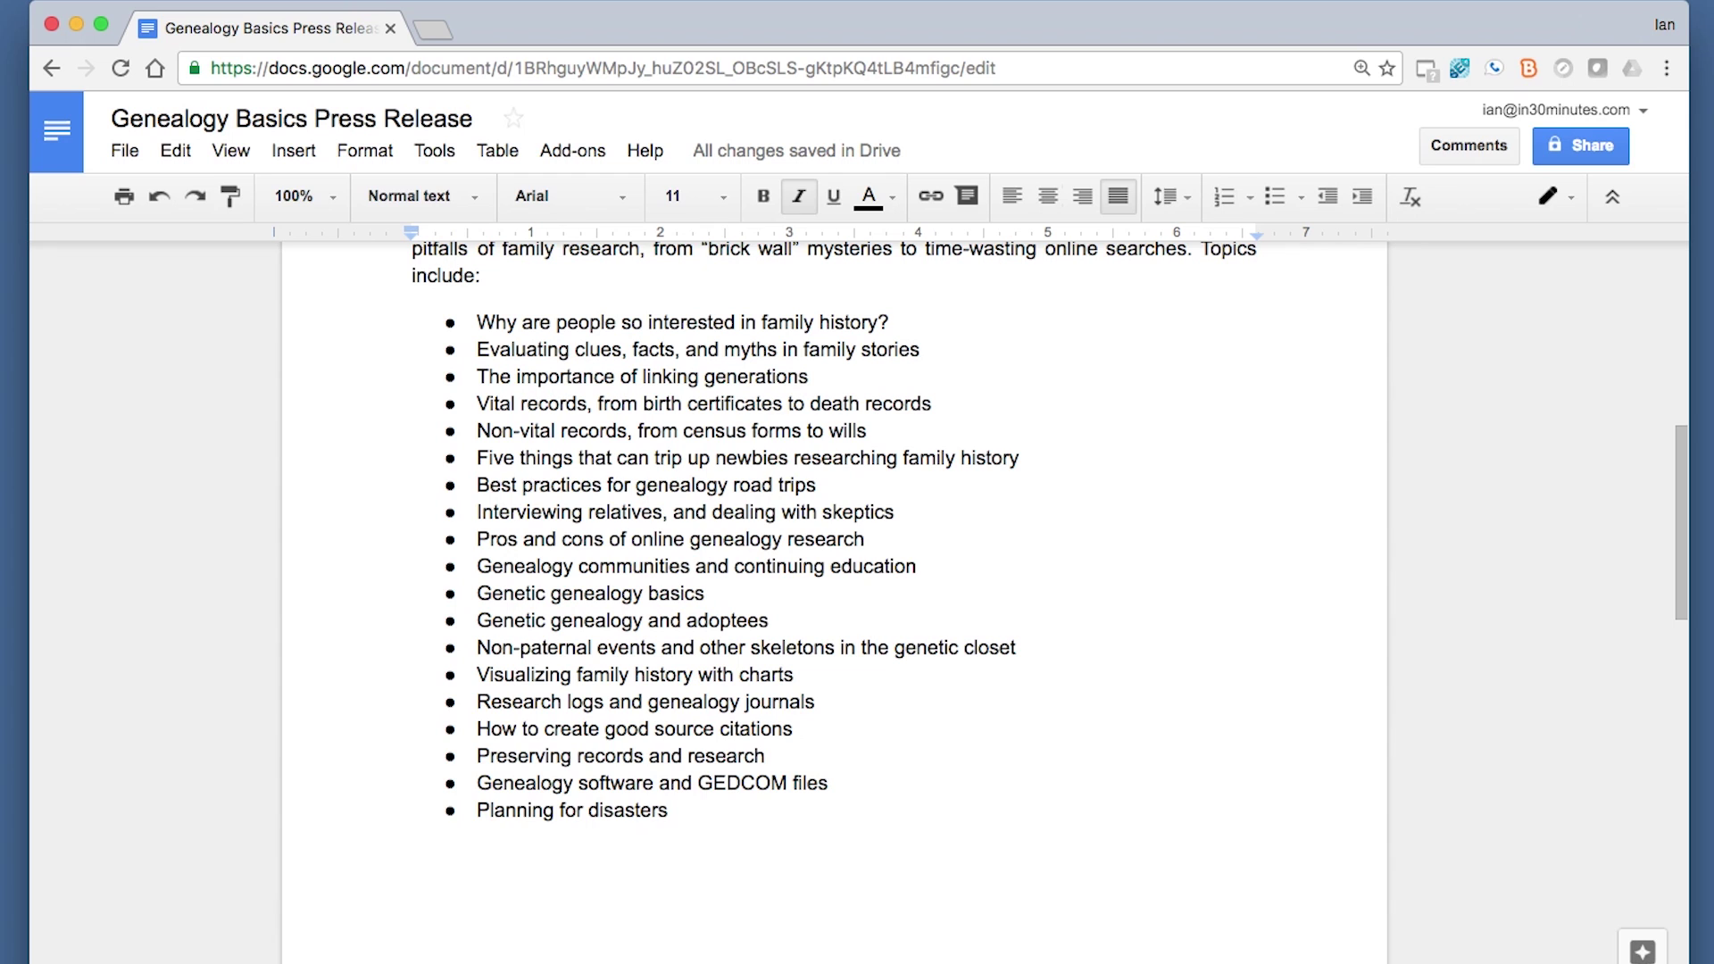
Add a footer to page 1, testing it with a '1' that is then deleted
{"action": "left_click", "coordinate": [719, 910]}
{"action": "left_click", "coordinate": [206, 796]}
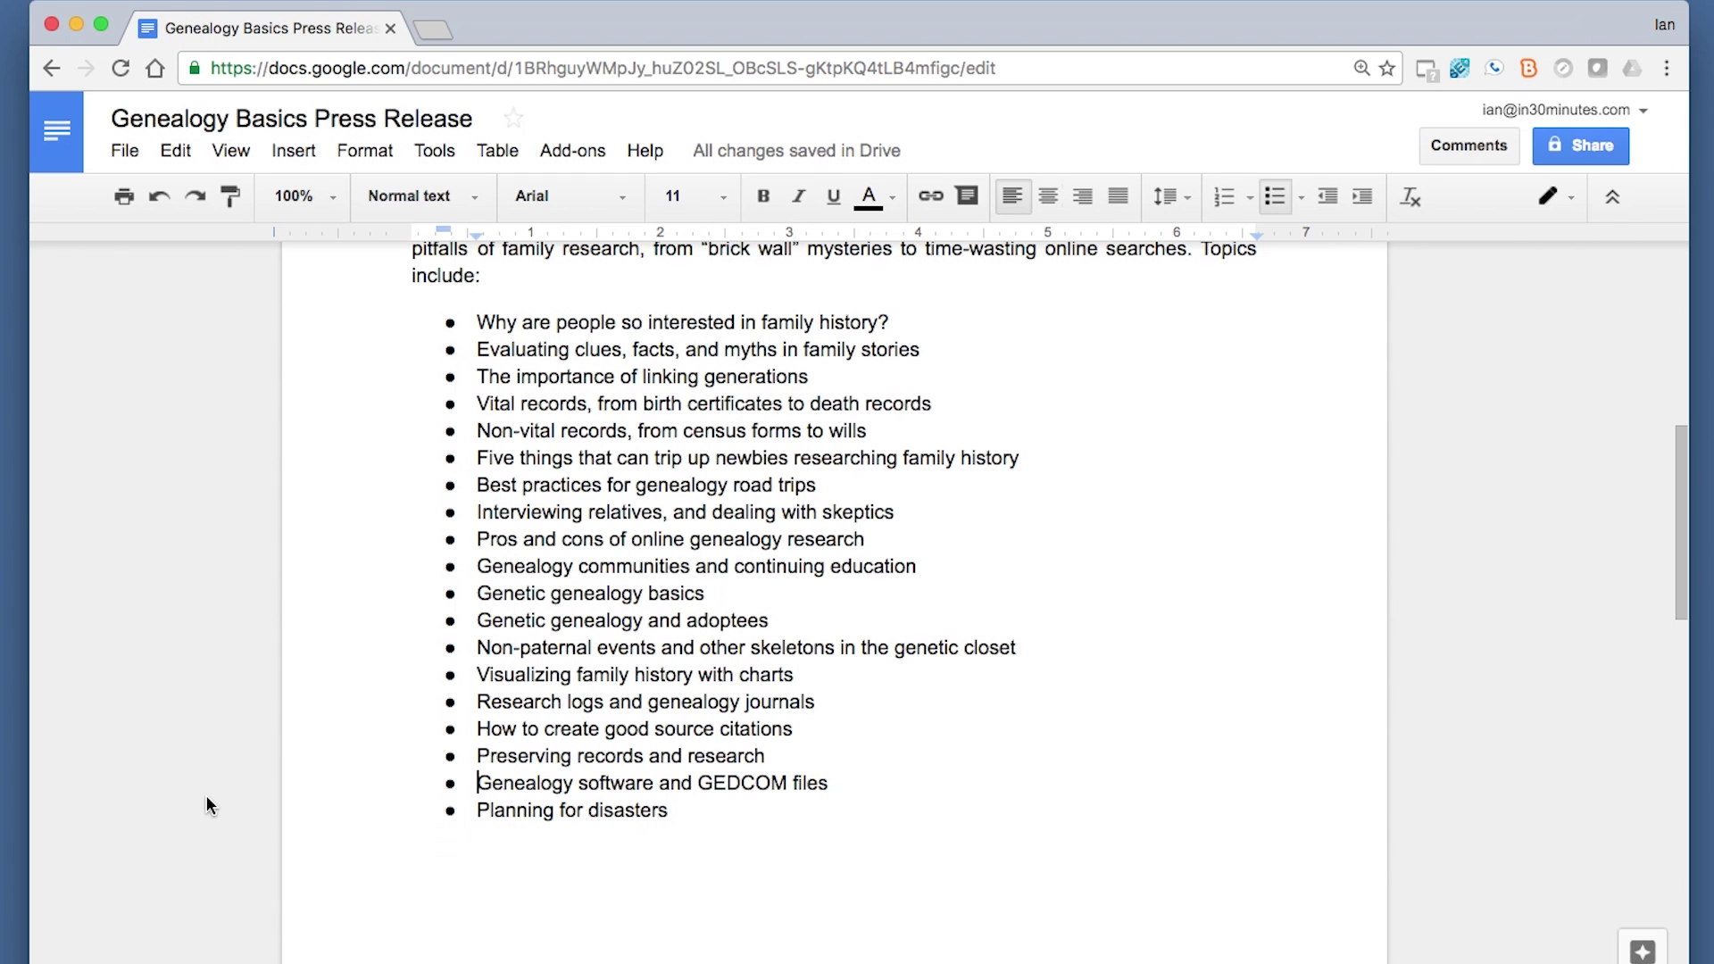
{"action": "left_click", "coordinate": [290, 152]}
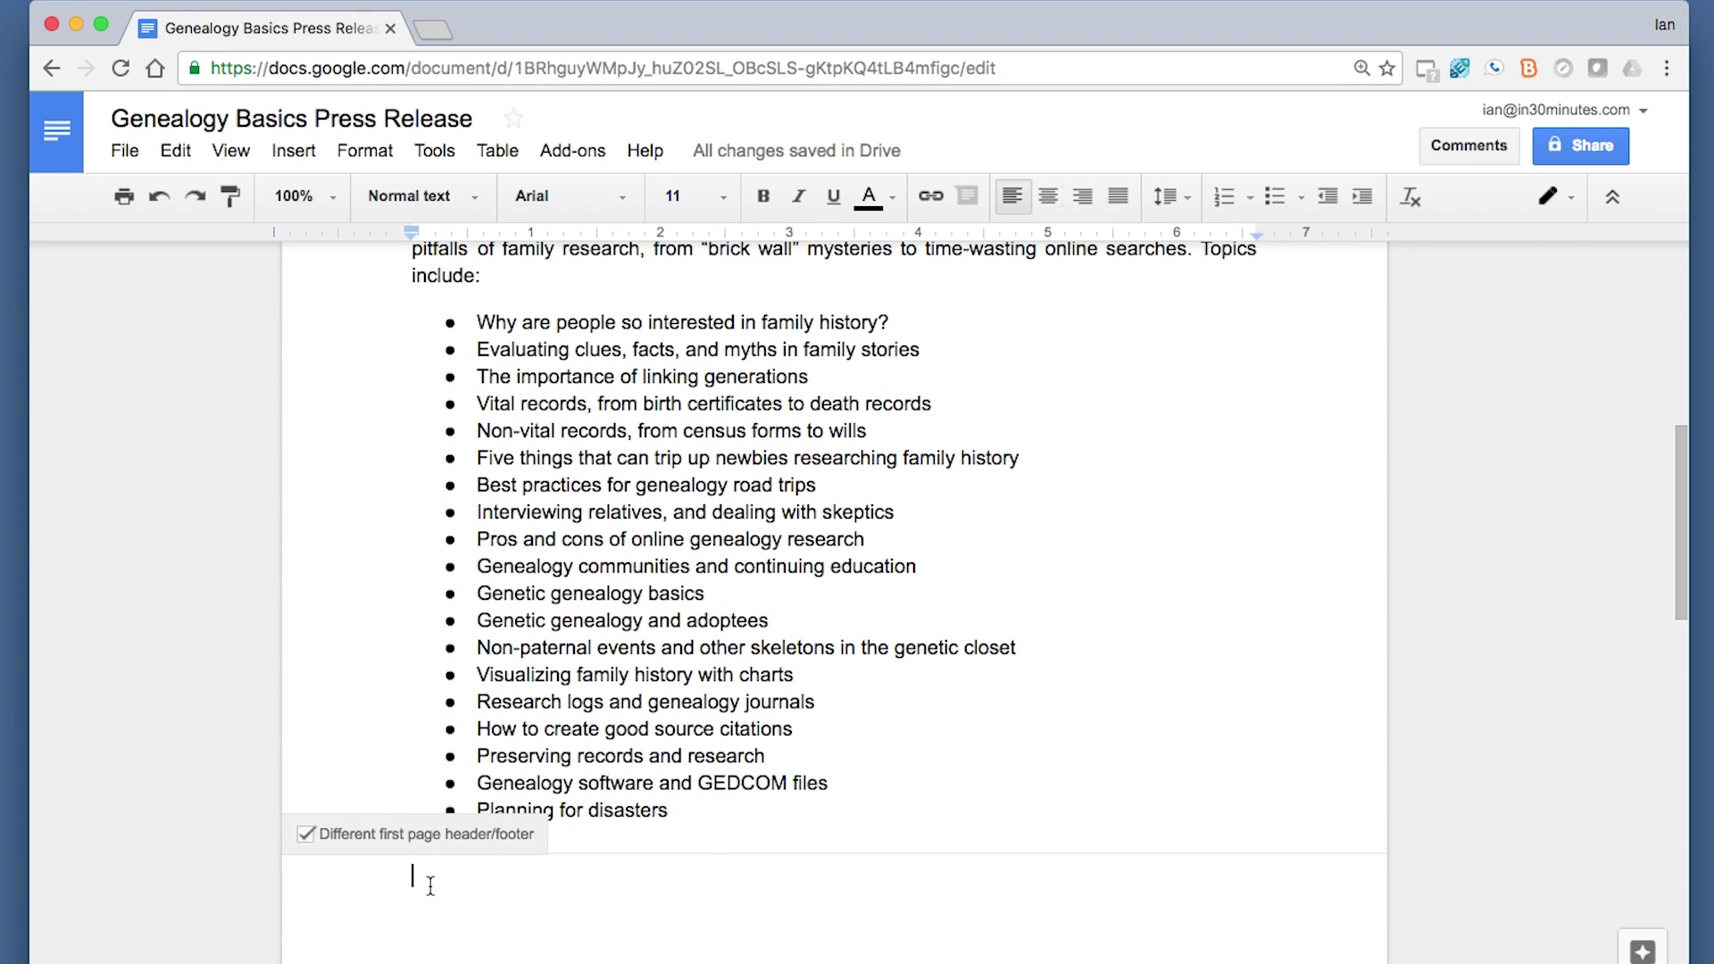
{"action": "type", "text": "1"}
{"action": "key", "text": "BackSpace"}
Insert an automatic page number into the page-1 footer from the Insert menu
{"action": "left_click", "coordinate": [304, 153]}
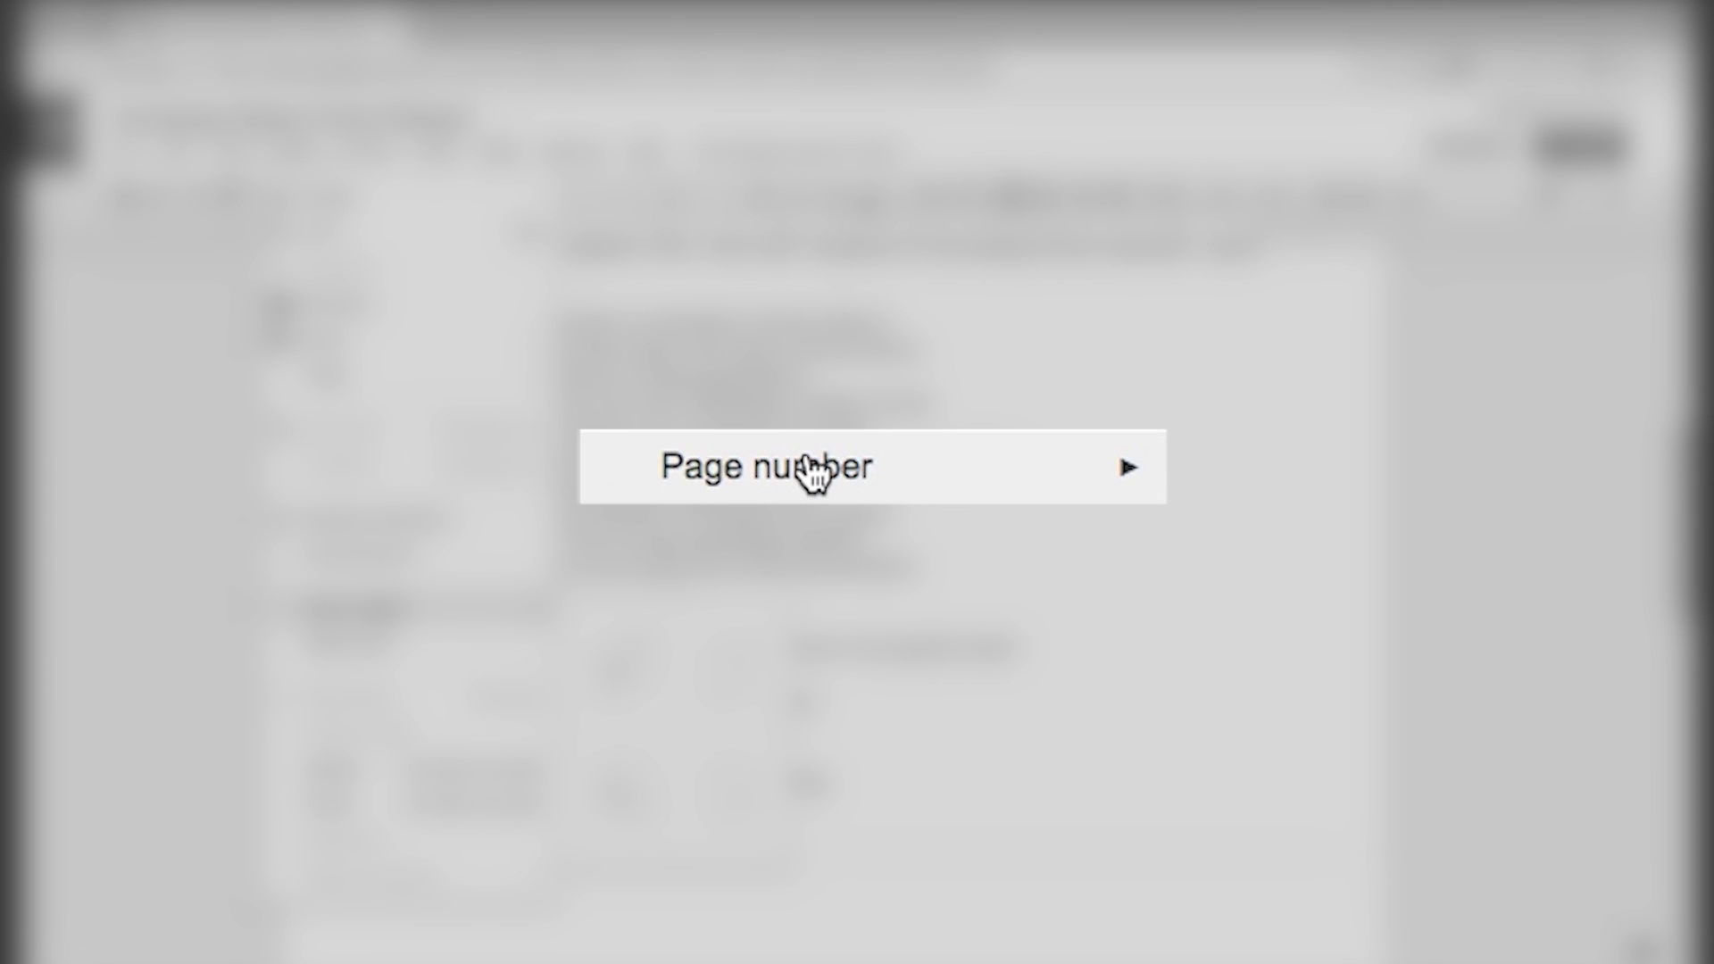
{"action": "mouse_move", "coordinate": [505, 618]}
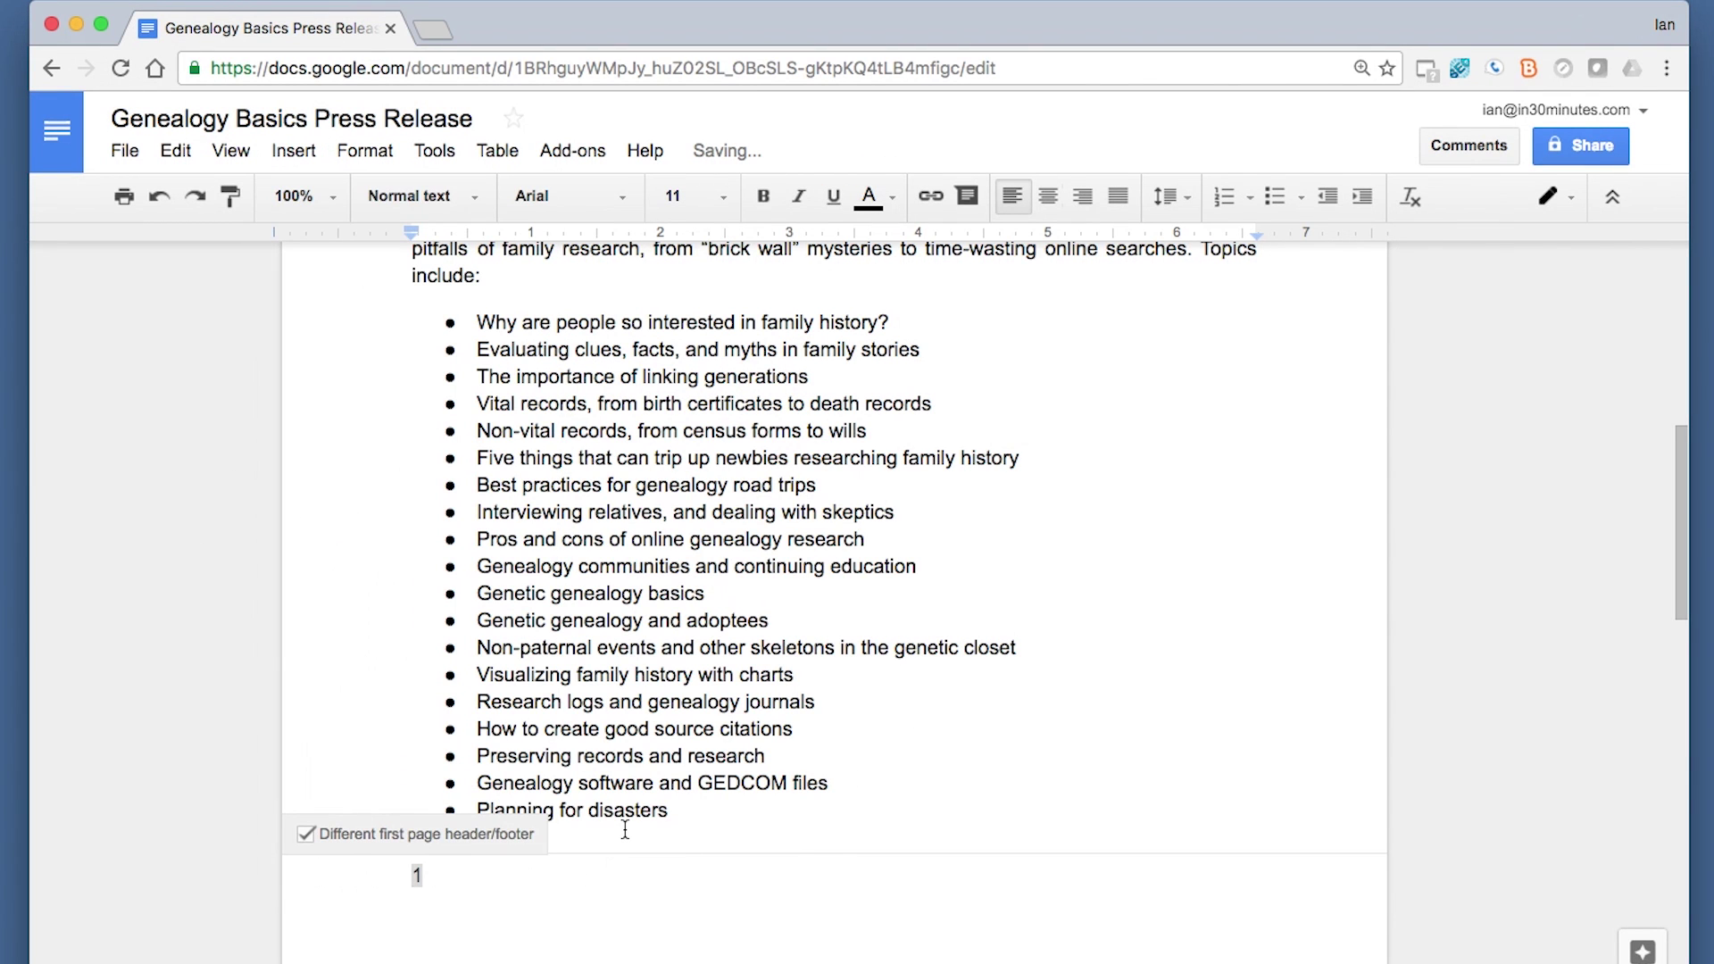
Check the page-1 footer page number and scroll through the pages
{"action": "left_click", "coordinate": [631, 918]}
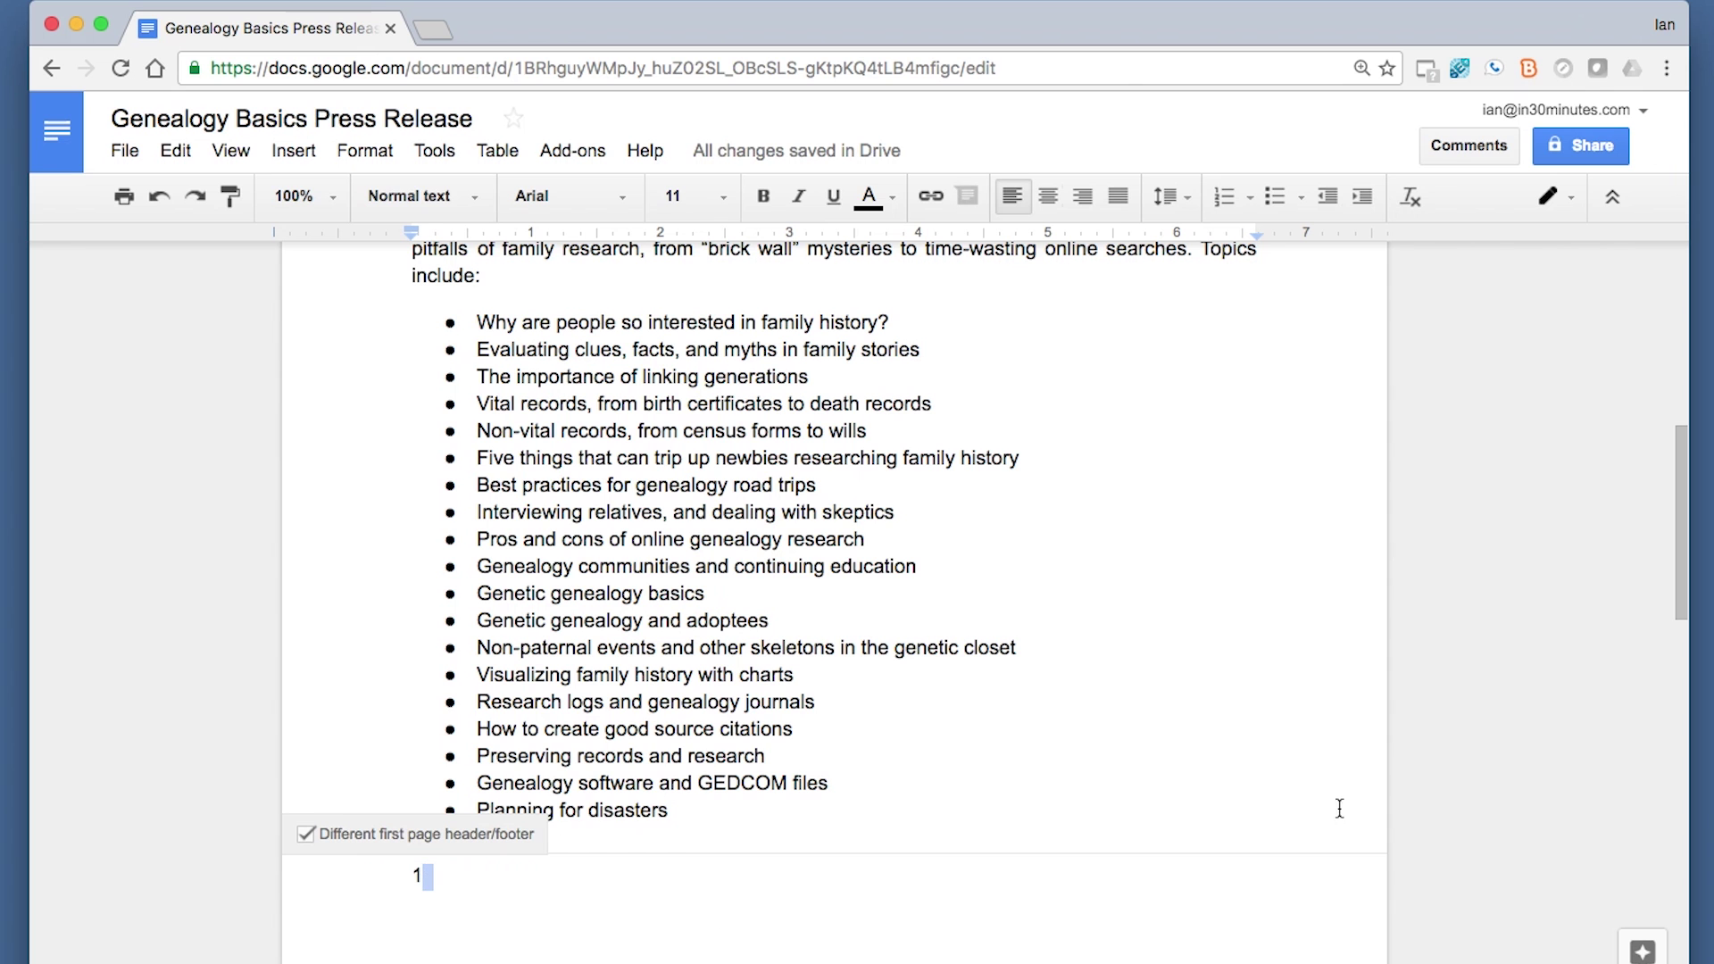
{"action": "left_click", "coordinate": [1521, 775]}
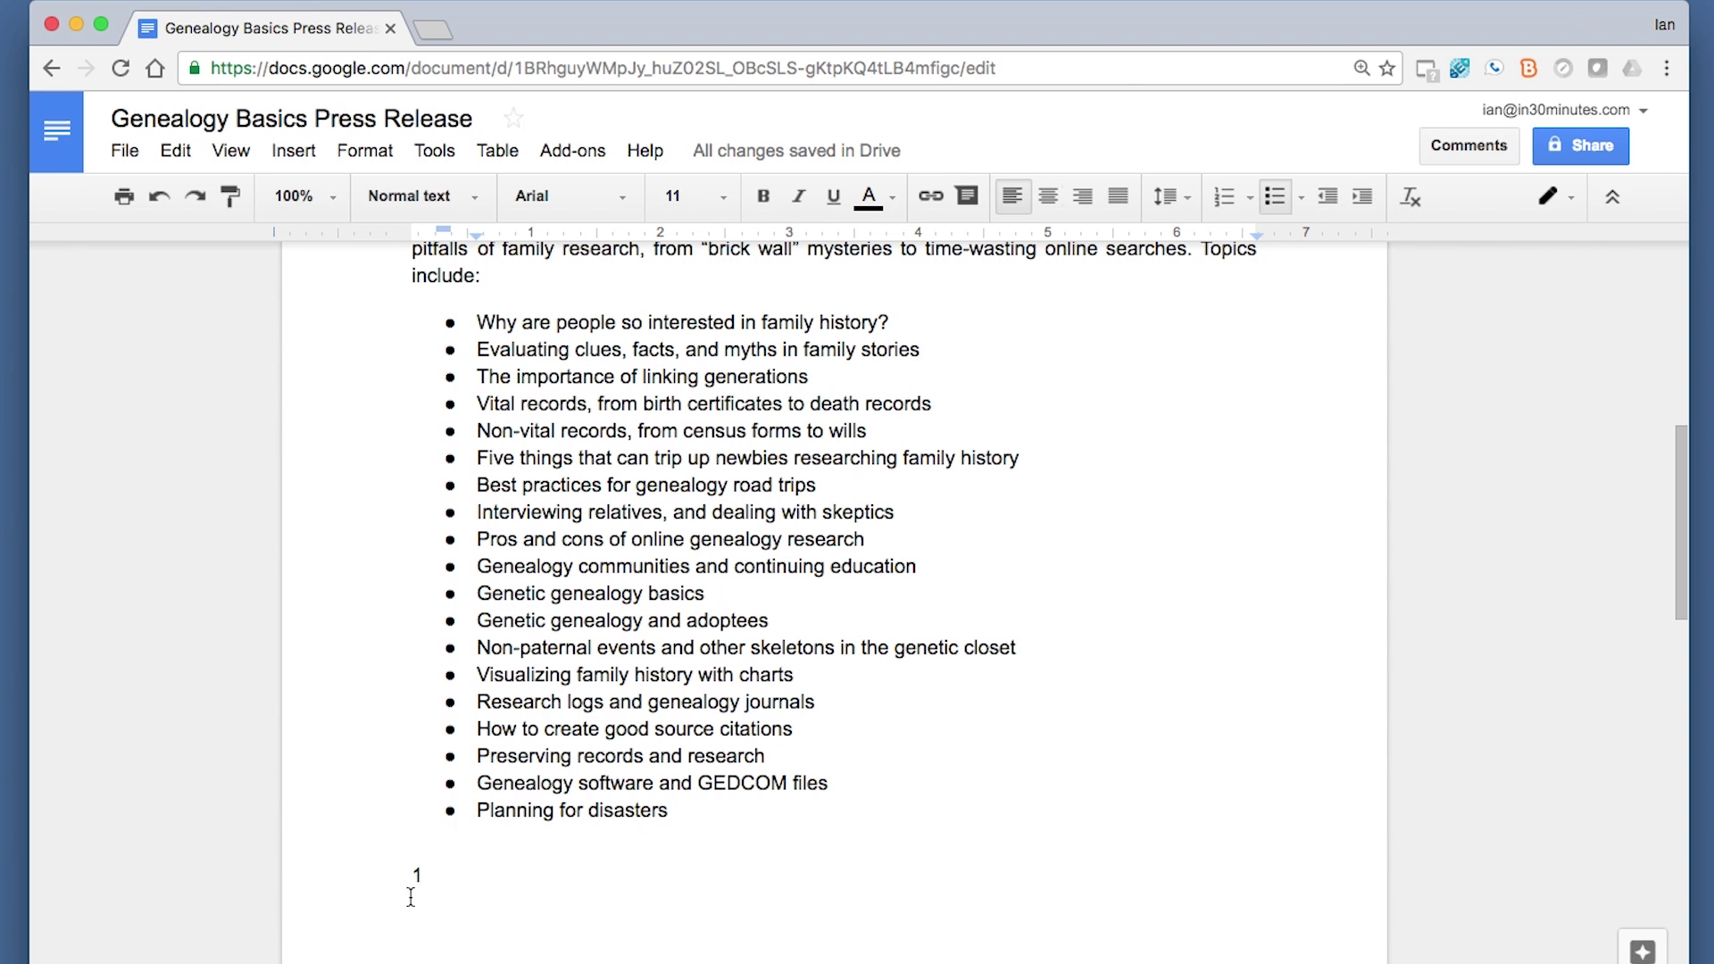
{"action": "scroll", "coordinate": [412, 896], "scroll_direction": "down", "scroll_amount": 10}
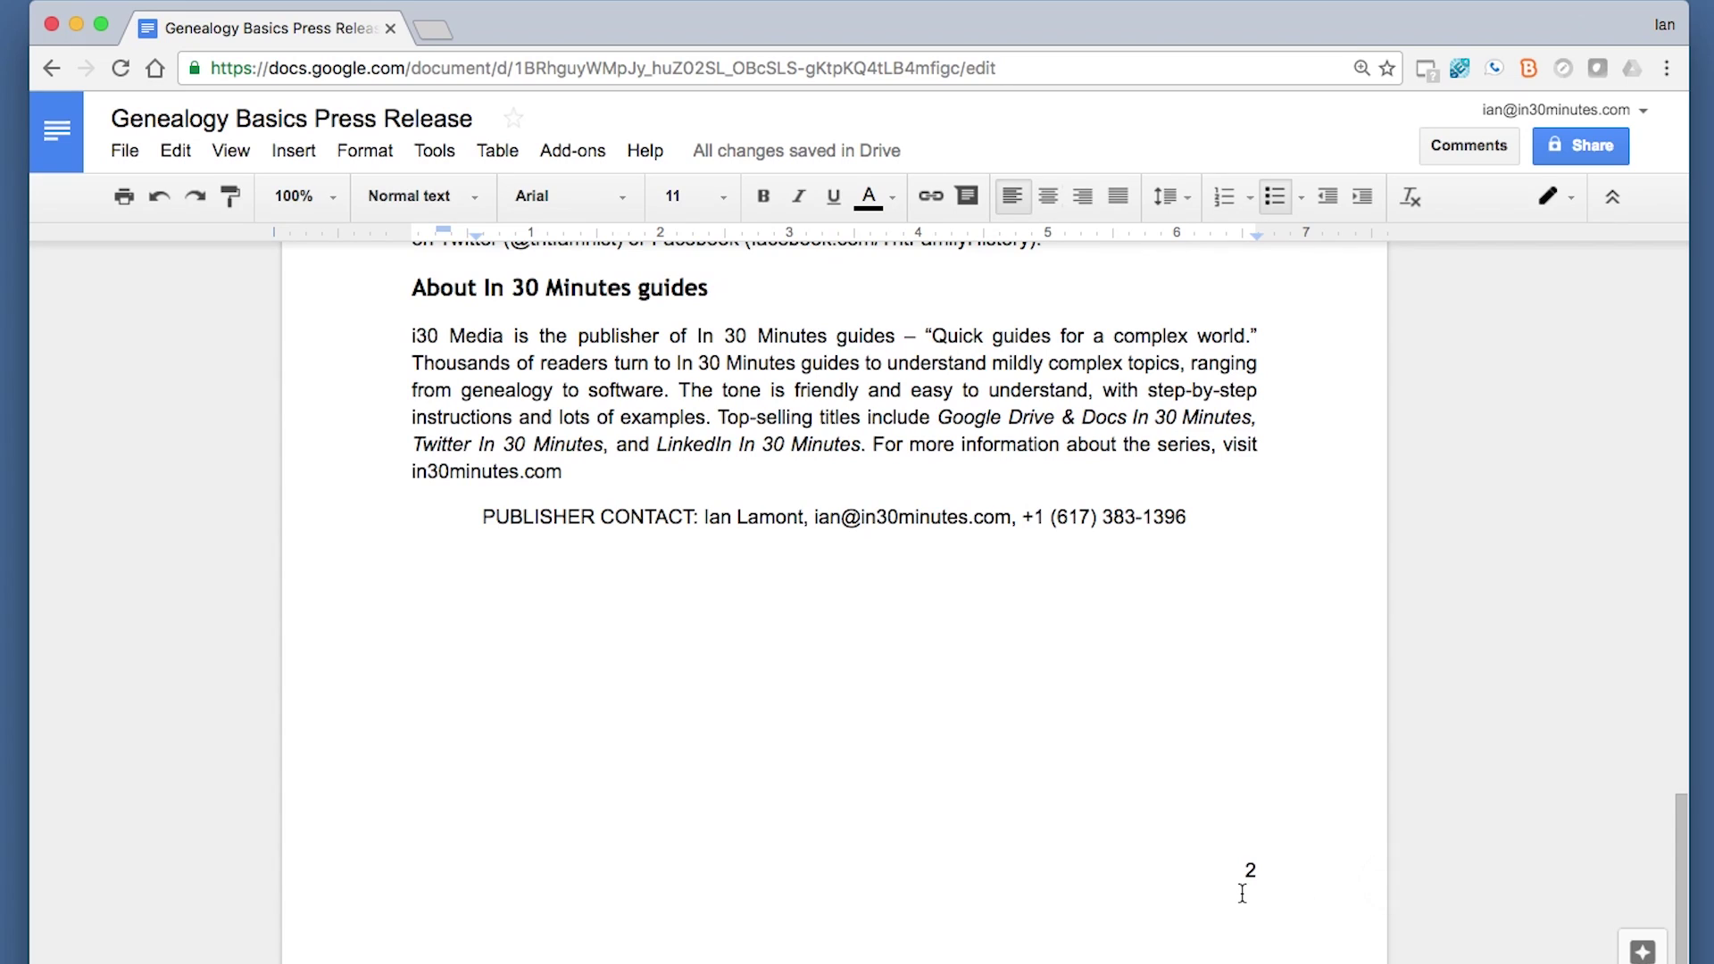
{"action": "scroll", "coordinate": [1242, 893], "scroll_direction": "up", "scroll_amount": 10}
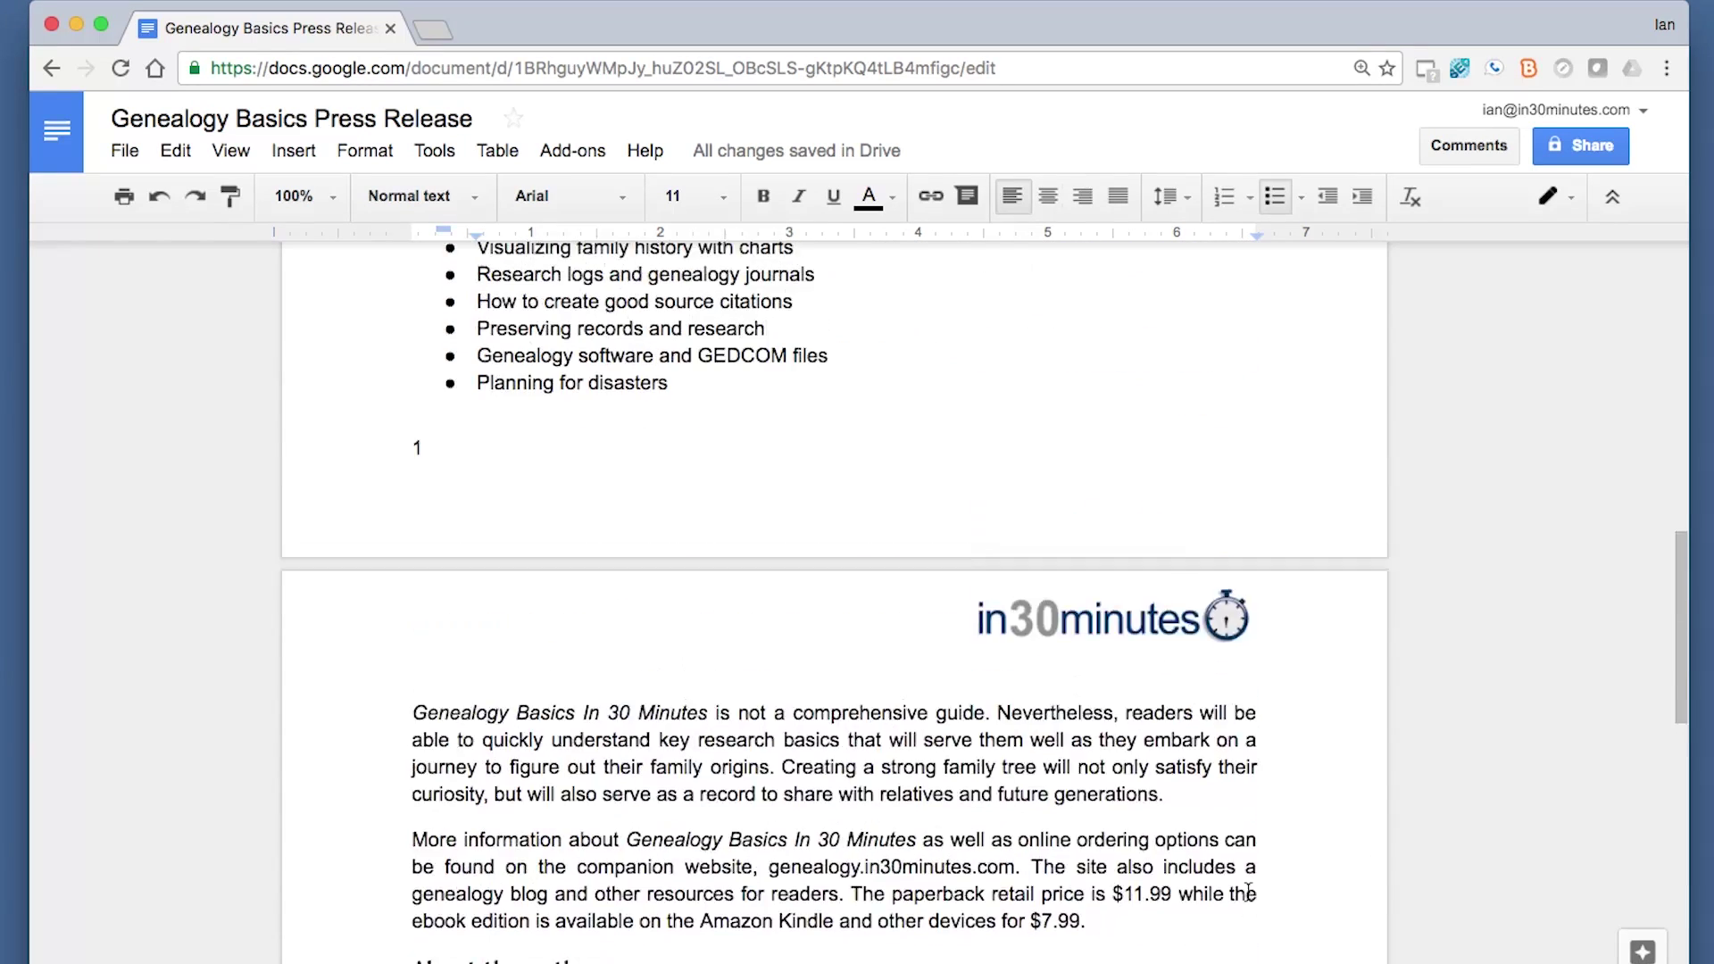
{"action": "scroll", "coordinate": [1247, 893], "scroll_direction": "up", "scroll_amount": 1}
Turn off 'Different first page header/footer' so page one shows the logo and page number
{"action": "left_click", "coordinate": [425, 499]}
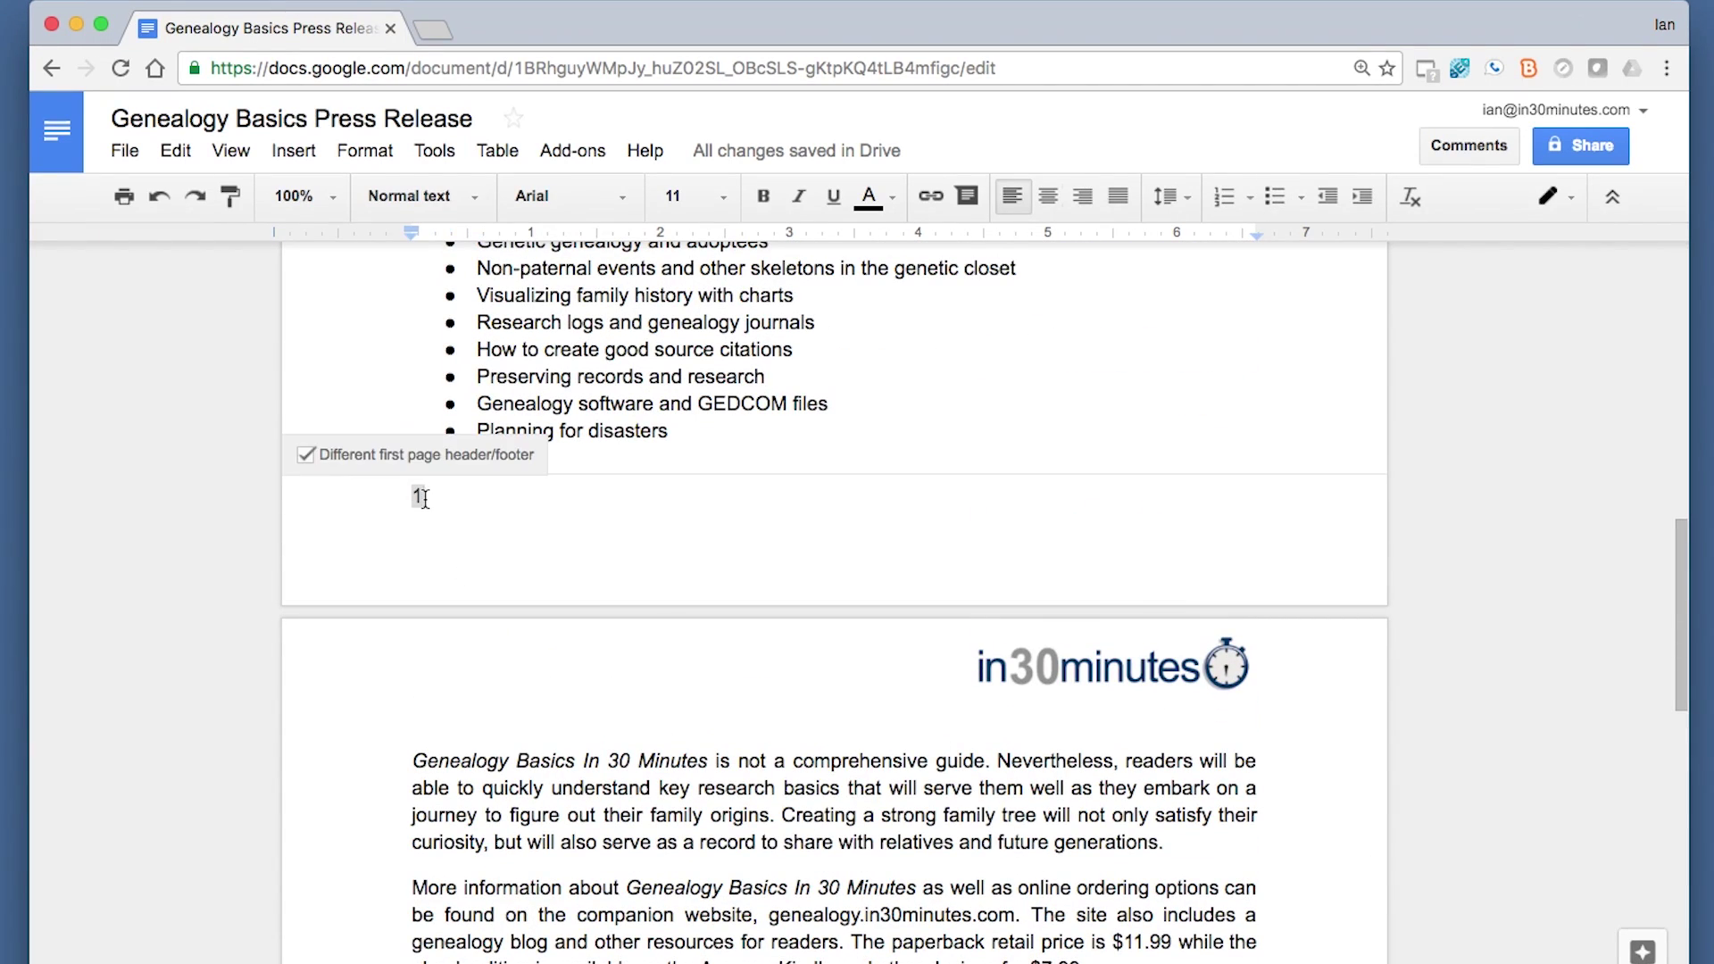
{"action": "left_click", "coordinate": [305, 455]}
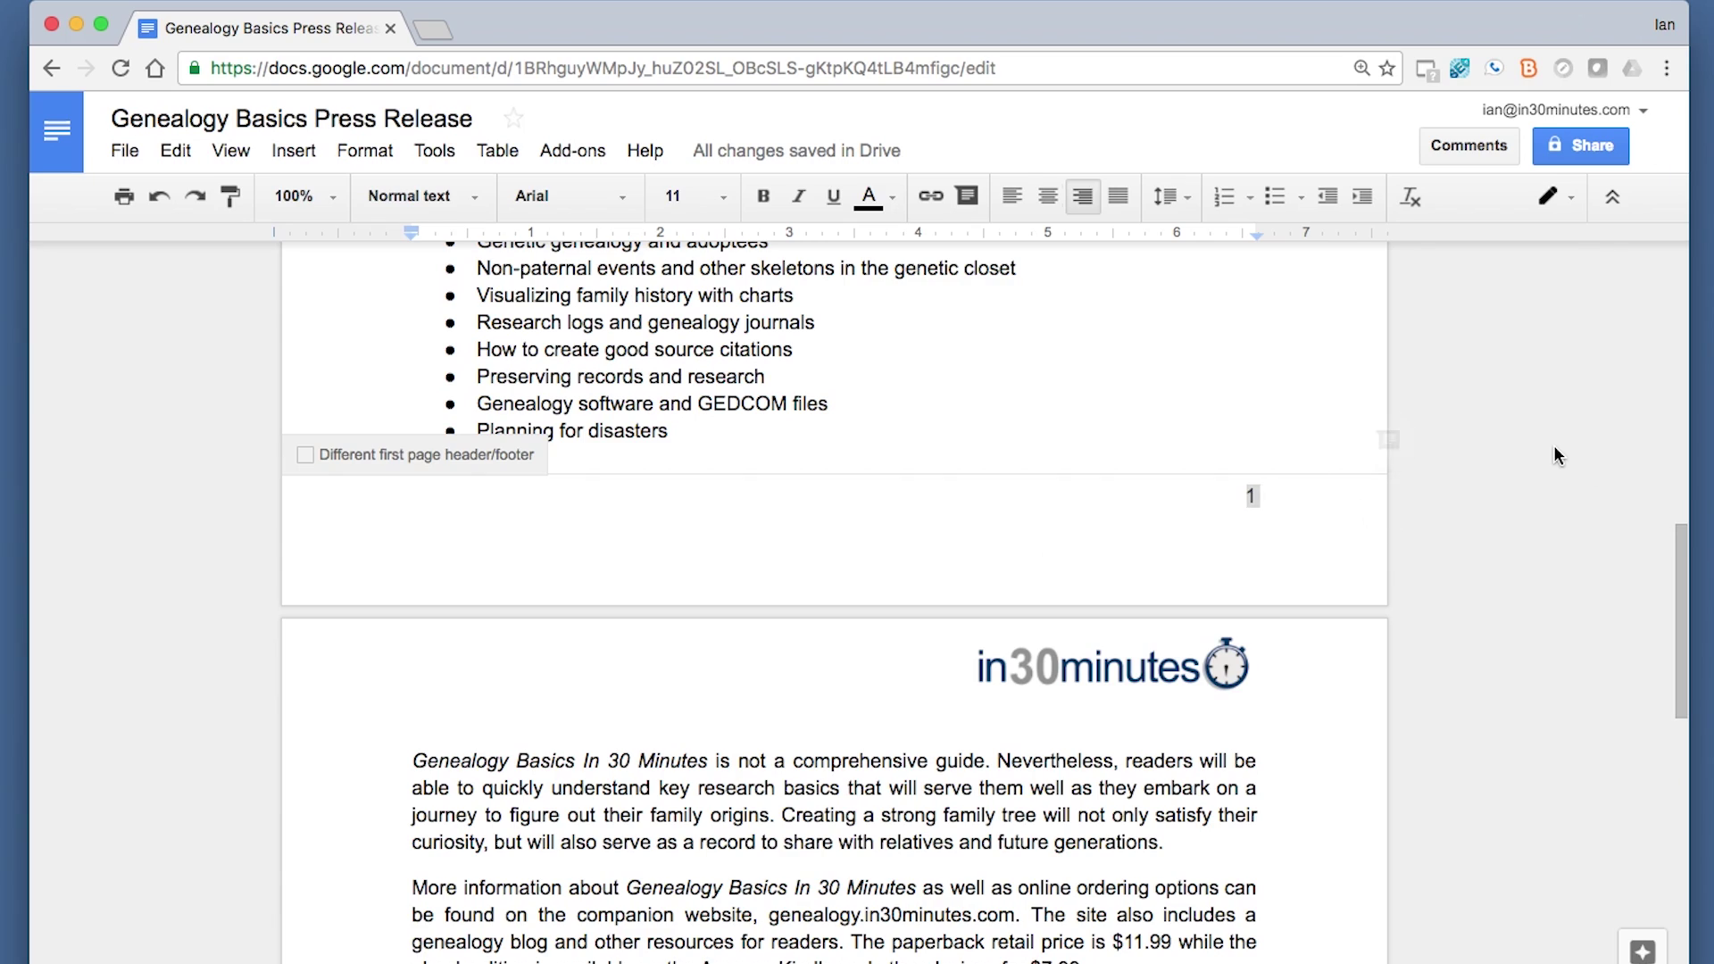
{"action": "left_click", "coordinate": [1344, 447]}
{"action": "scroll", "coordinate": [1264, 499], "scroll_direction": "up", "scroll_amount": 12}
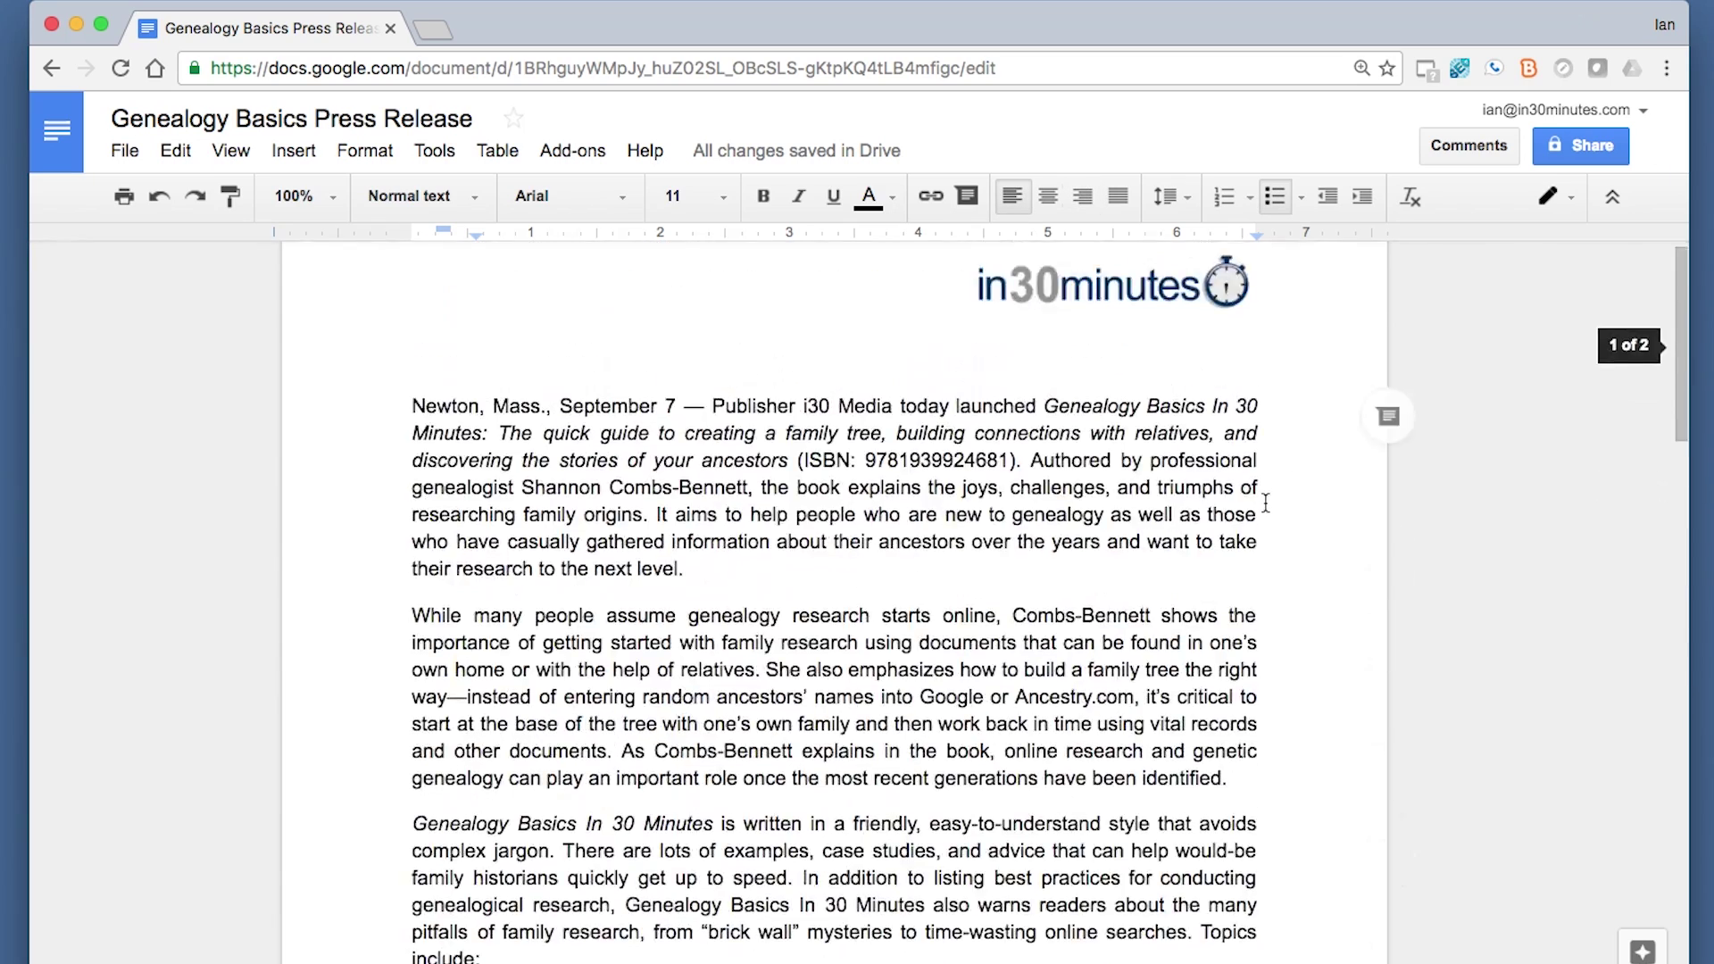
{"action": "scroll", "coordinate": [1264, 500], "scroll_direction": "down", "scroll_amount": 11}
{"action": "scroll", "coordinate": [1263, 505], "scroll_direction": "down", "scroll_amount": 8}
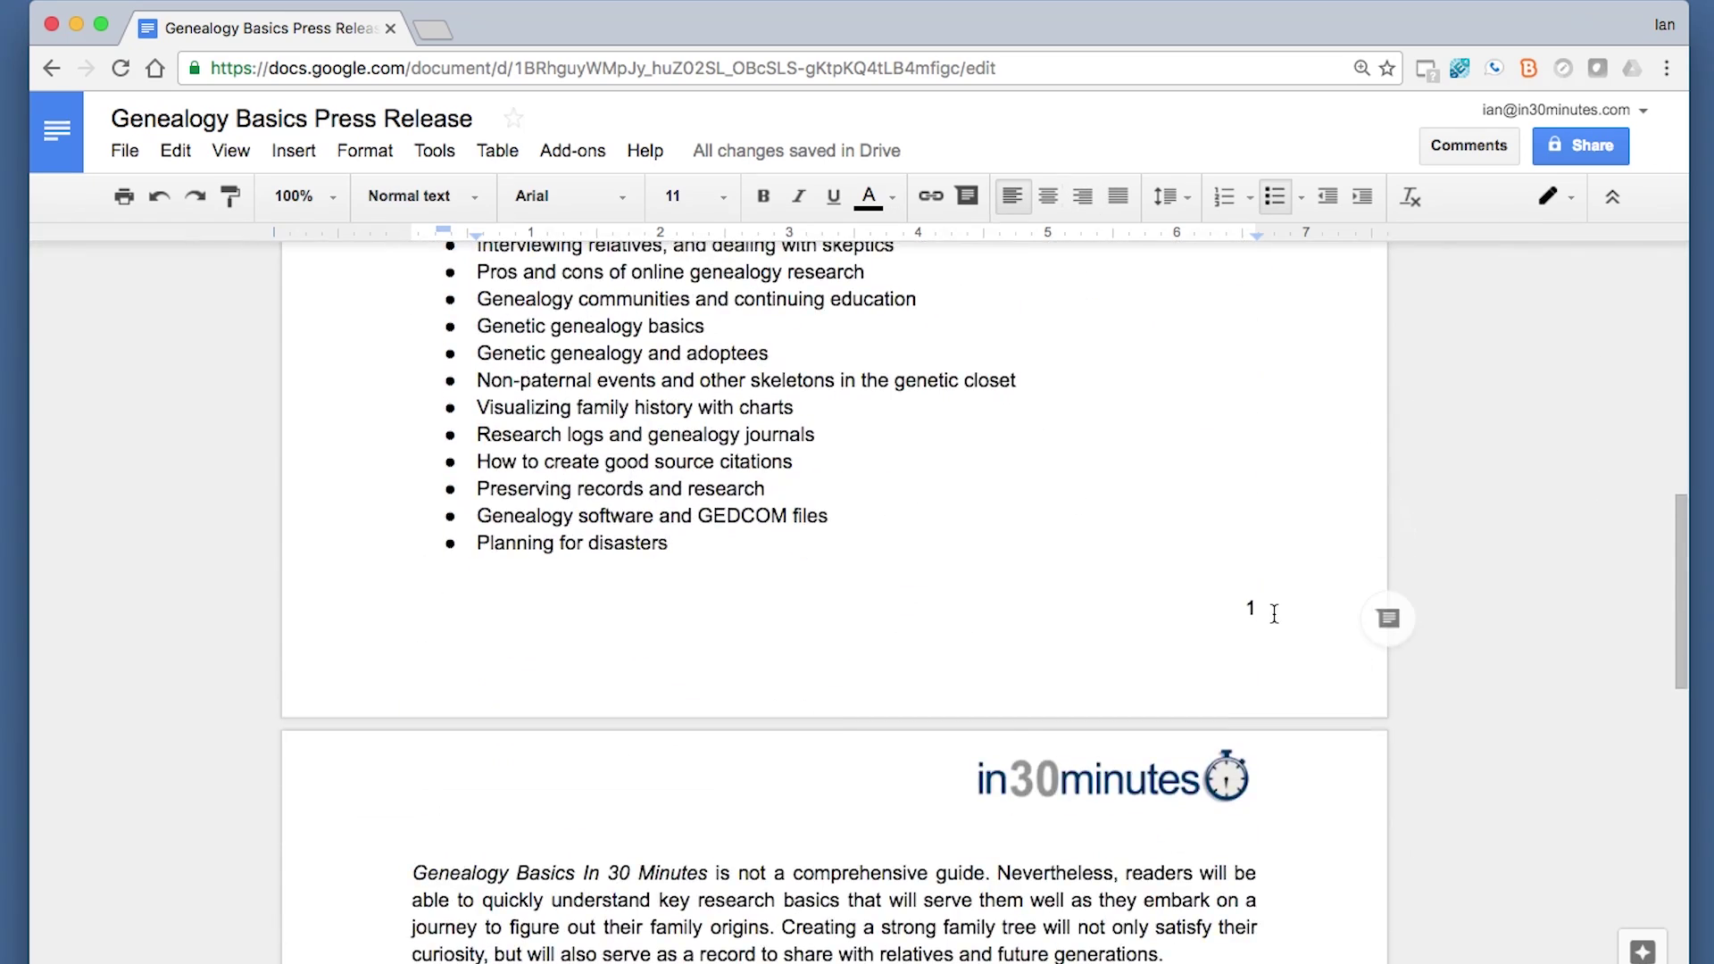
{"action": "scroll", "coordinate": [1255, 888], "scroll_direction": "up", "scroll_amount": 8}
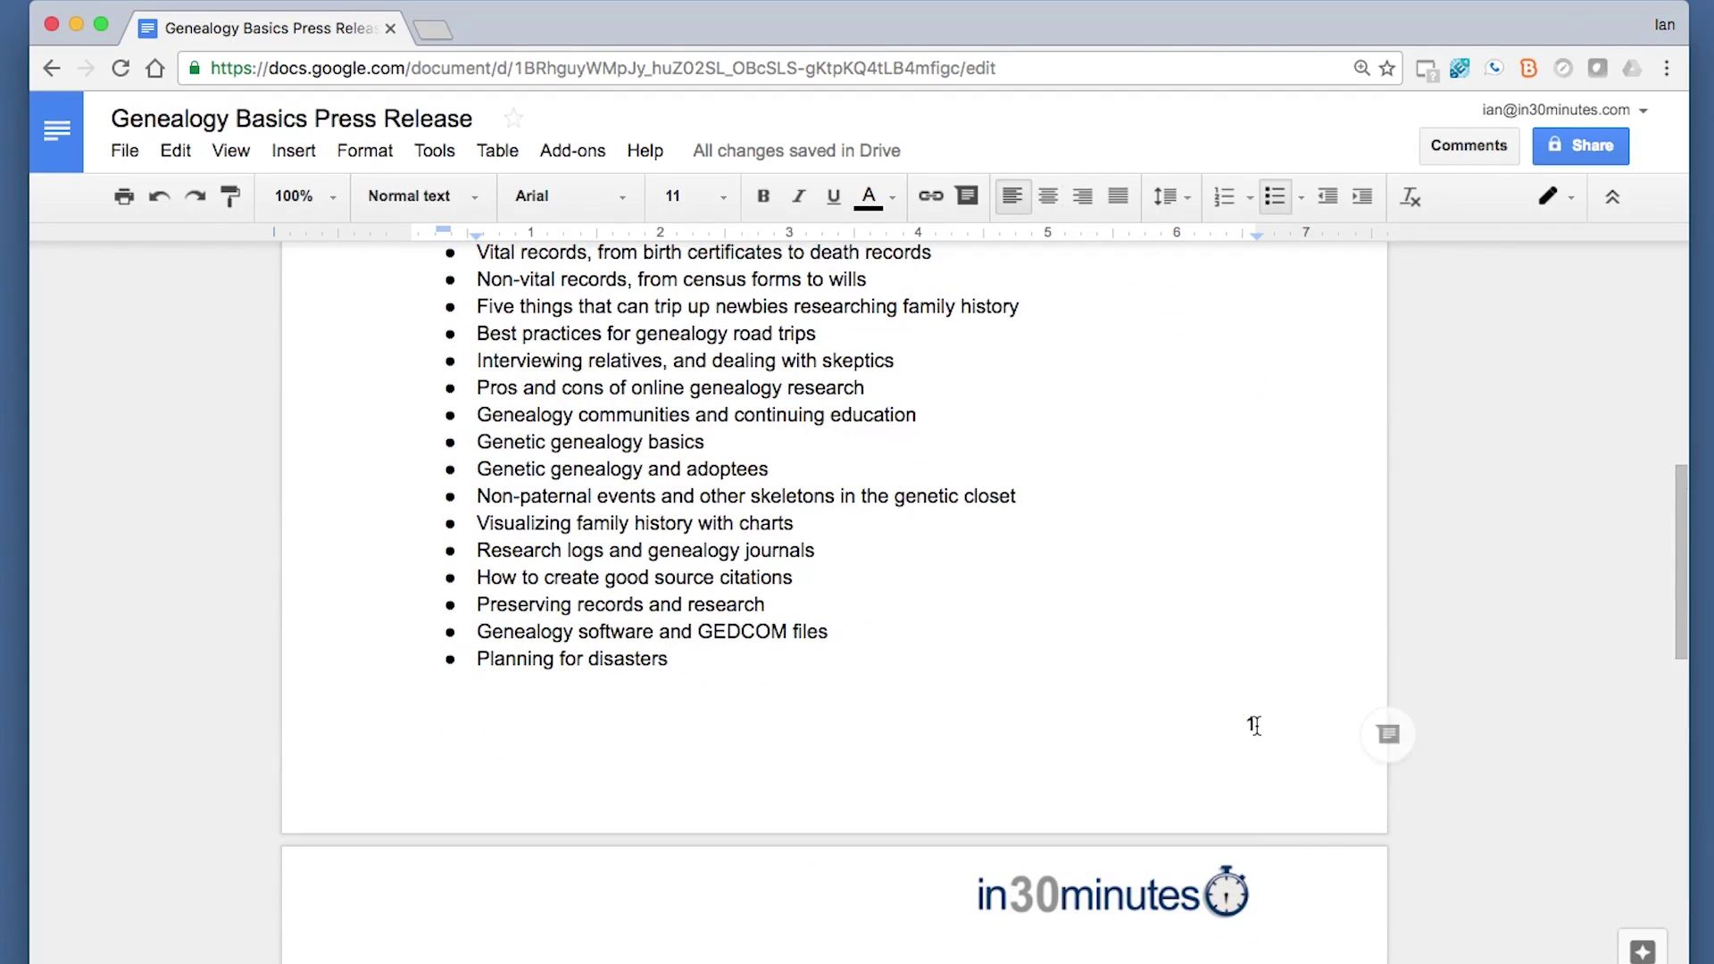
Center the footer page number and enlarge it to 14 pt
{"action": "double_click", "coordinate": [1250, 721]}
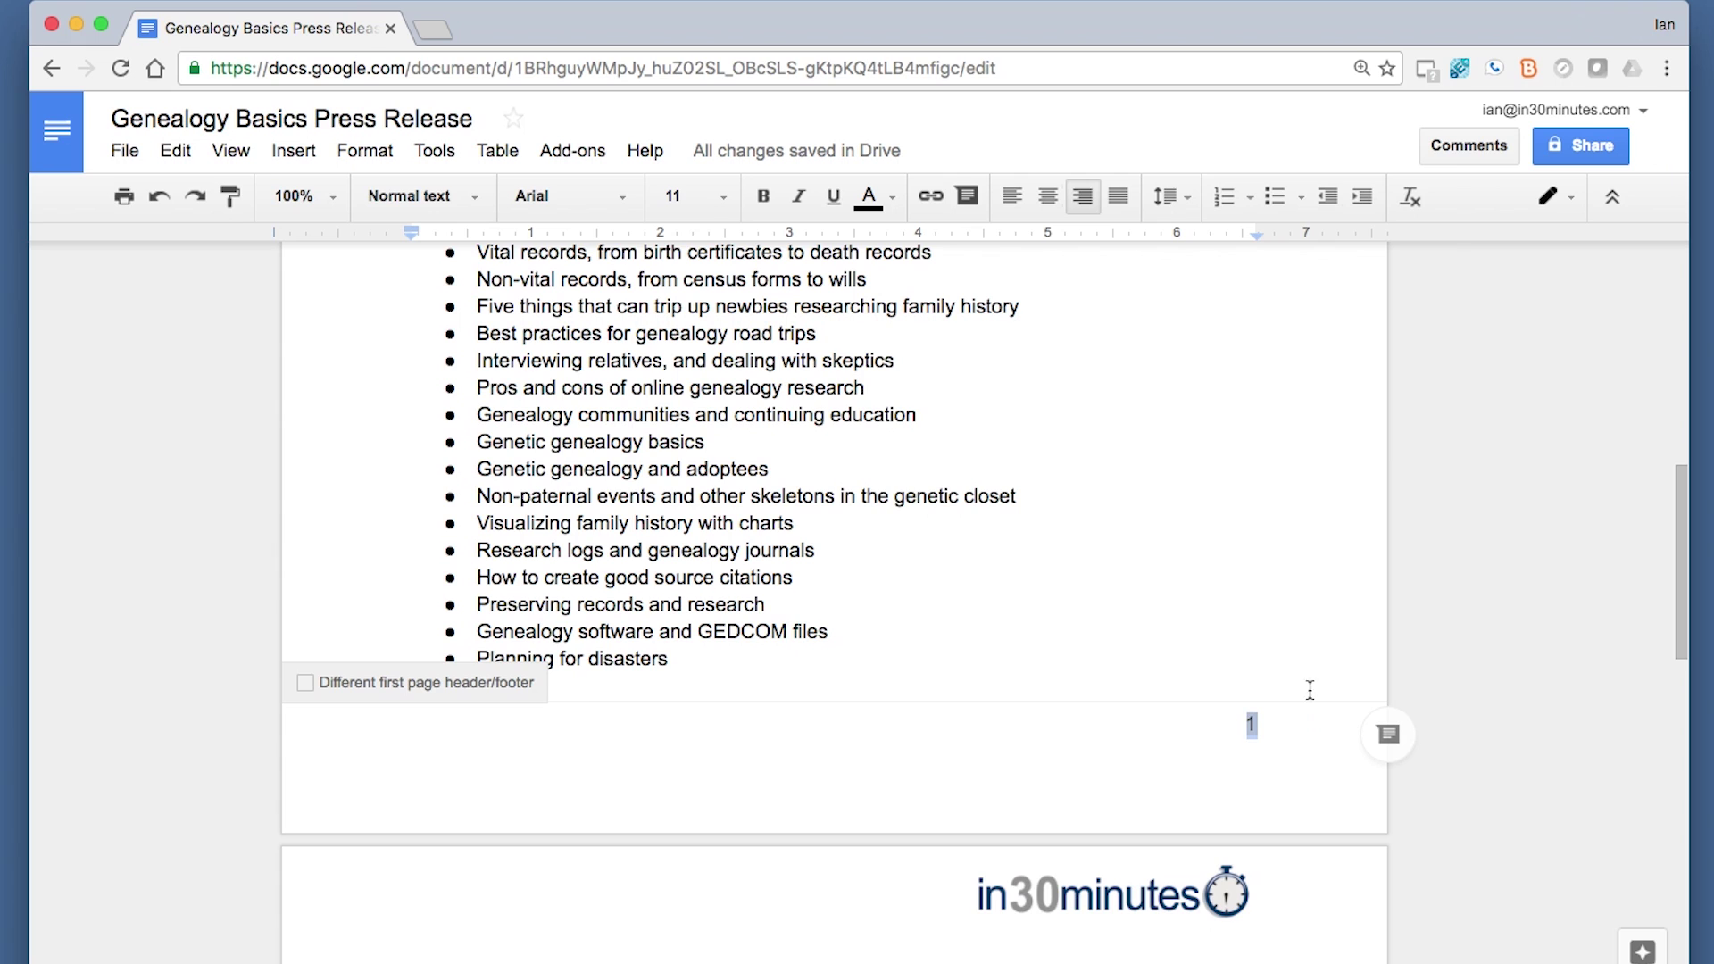
{"action": "left_click", "coordinate": [1047, 208]}
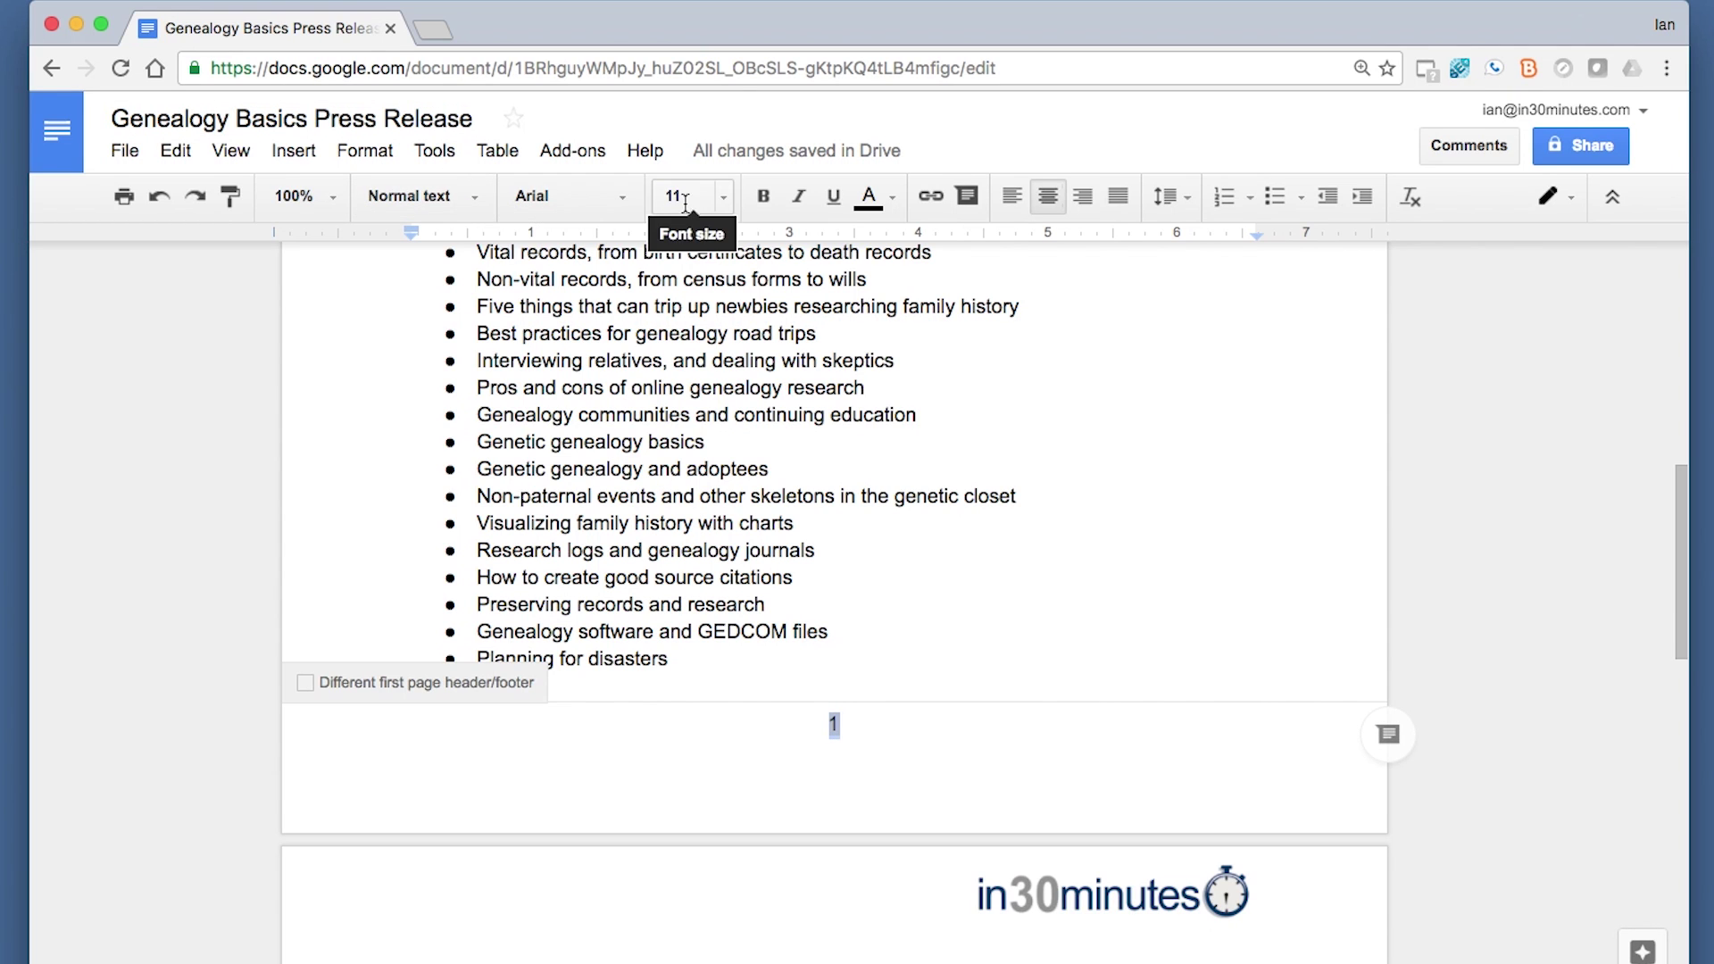
{"action": "left_click", "coordinate": [726, 198]}
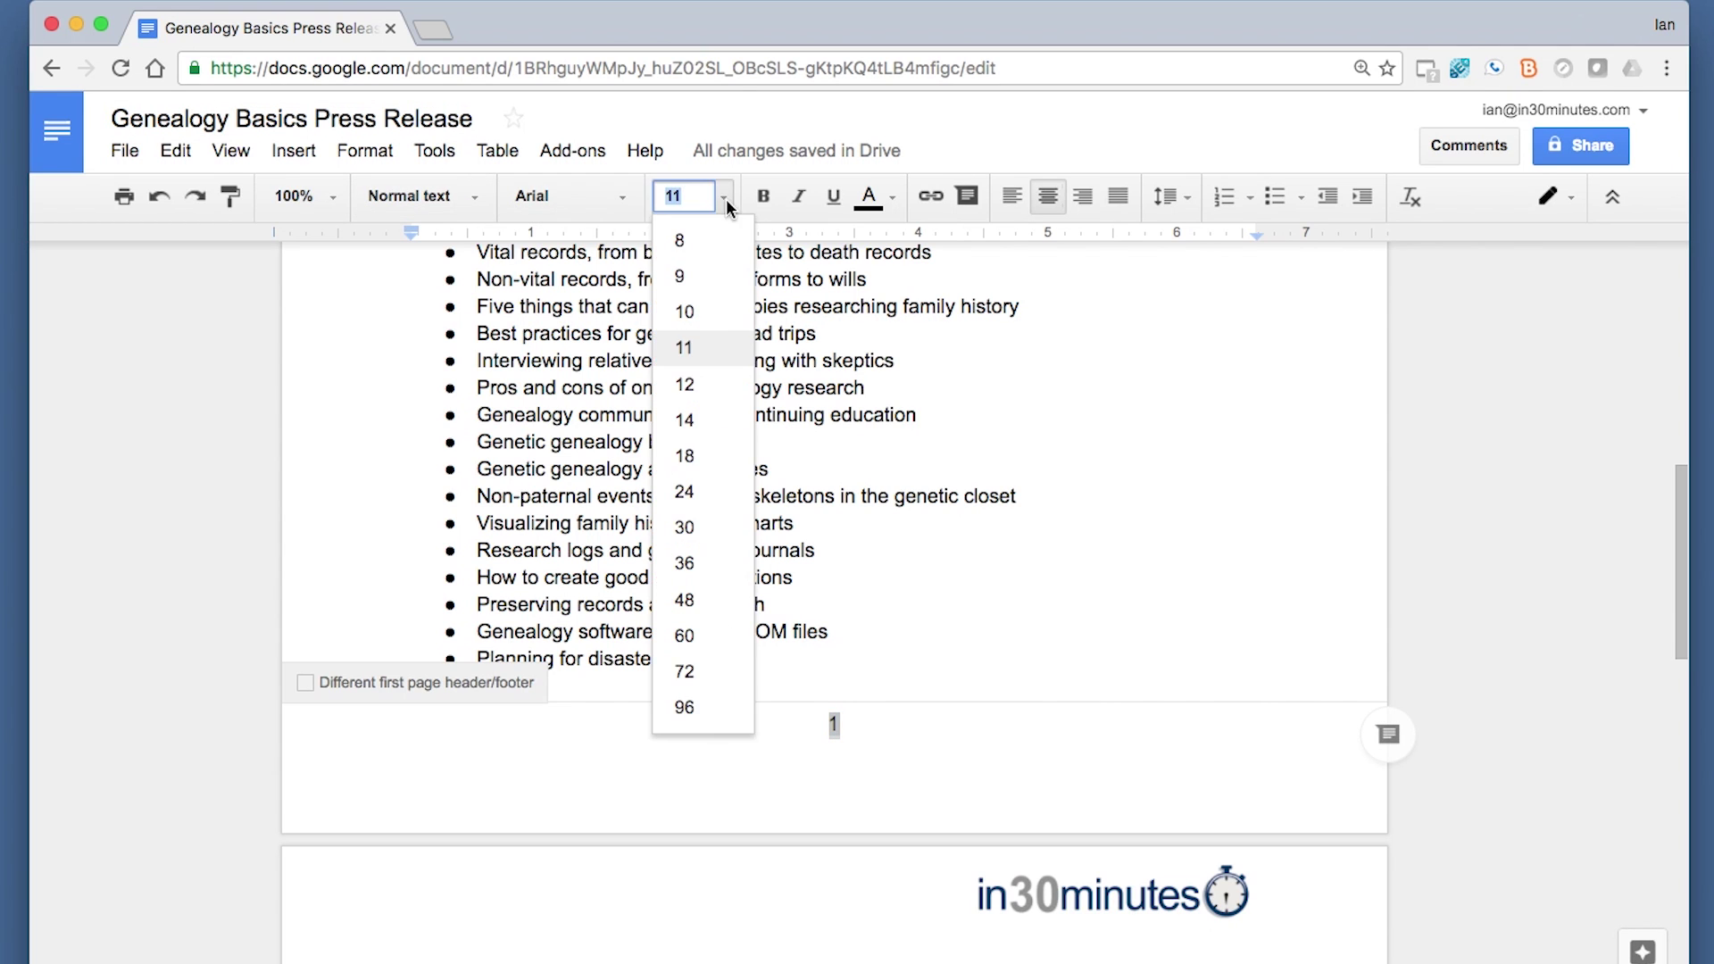
{"action": "left_click", "coordinate": [696, 425]}
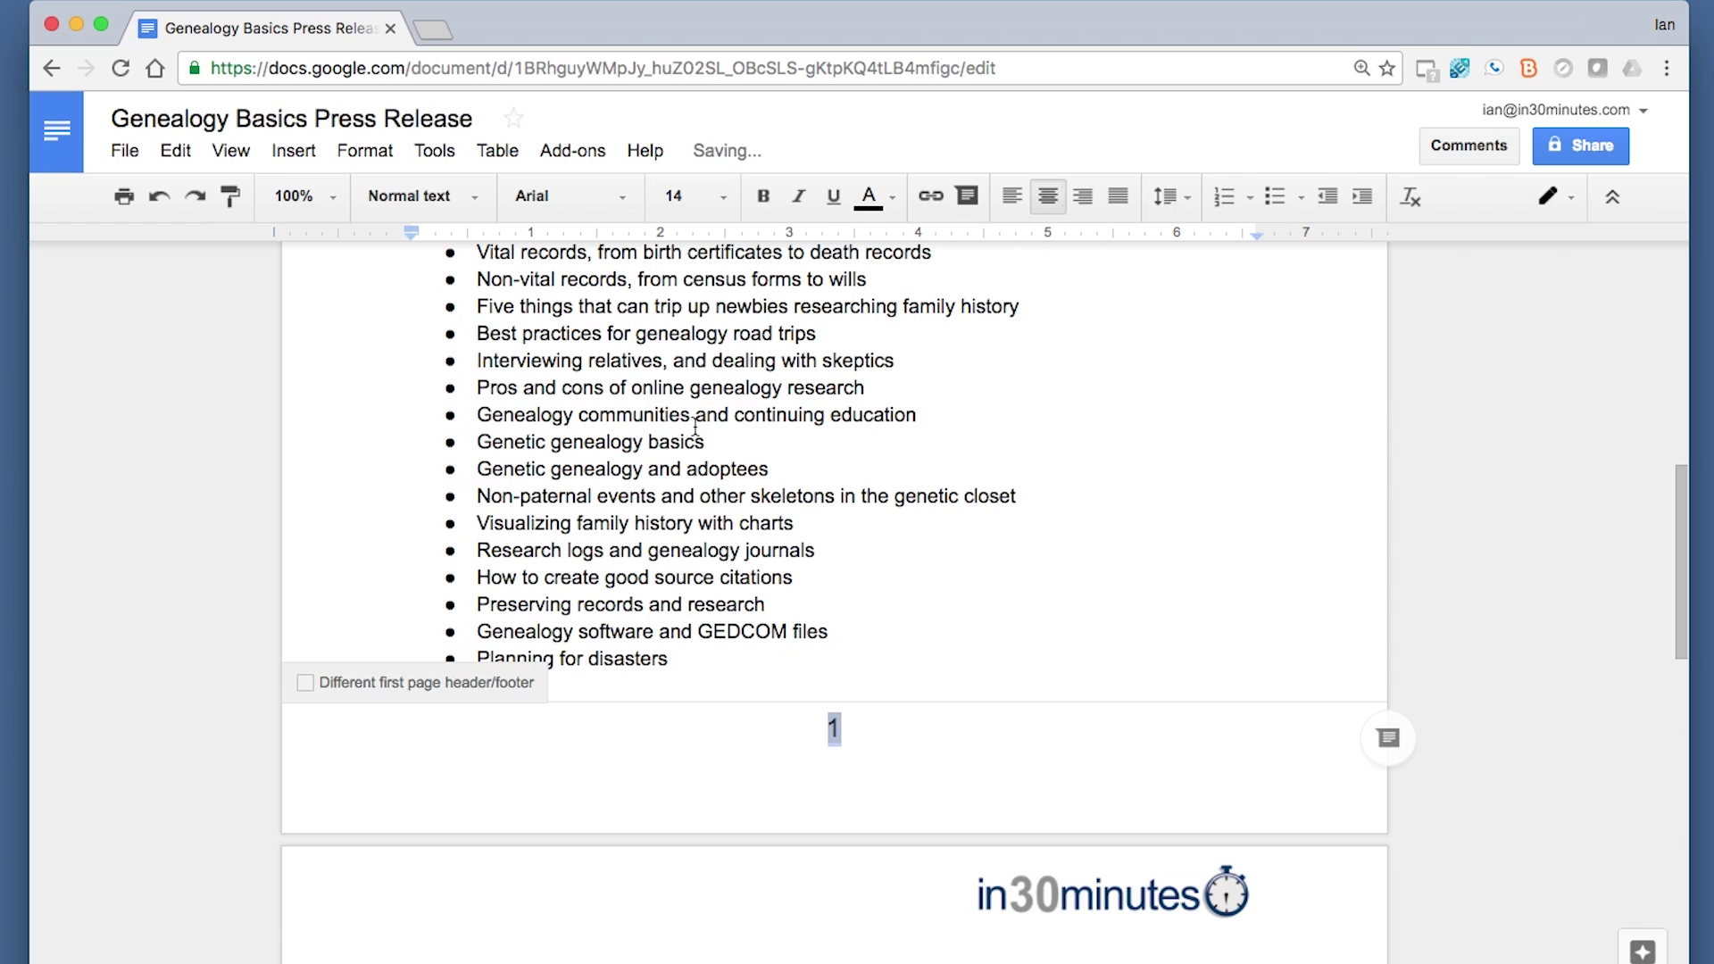
{"action": "left_click", "coordinate": [1060, 749]}
Set the footer page number back to font size 11
{"action": "scroll", "coordinate": [1060, 750], "scroll_direction": "down", "scroll_amount": 10}
{"action": "scroll", "coordinate": [1071, 746], "scroll_direction": "up", "scroll_amount": 10}
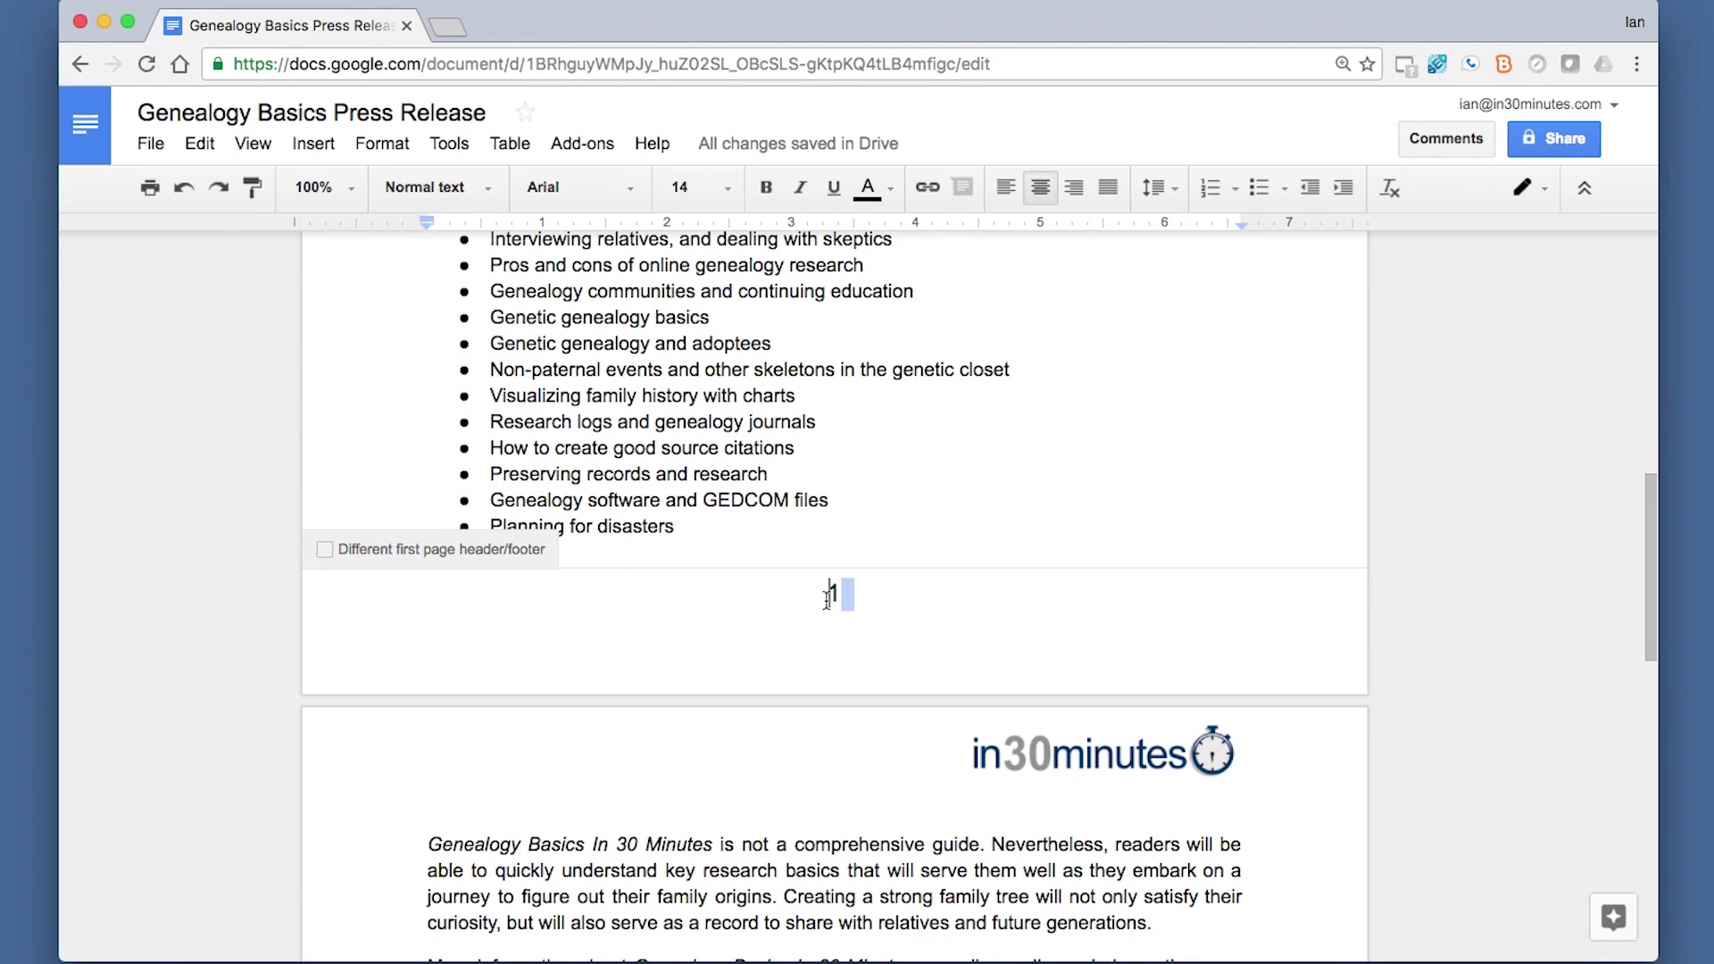
{"action": "left_click_drag", "start_coordinate": [837, 598], "coordinate": [830, 597]}
{"action": "left_click", "coordinate": [728, 184]}
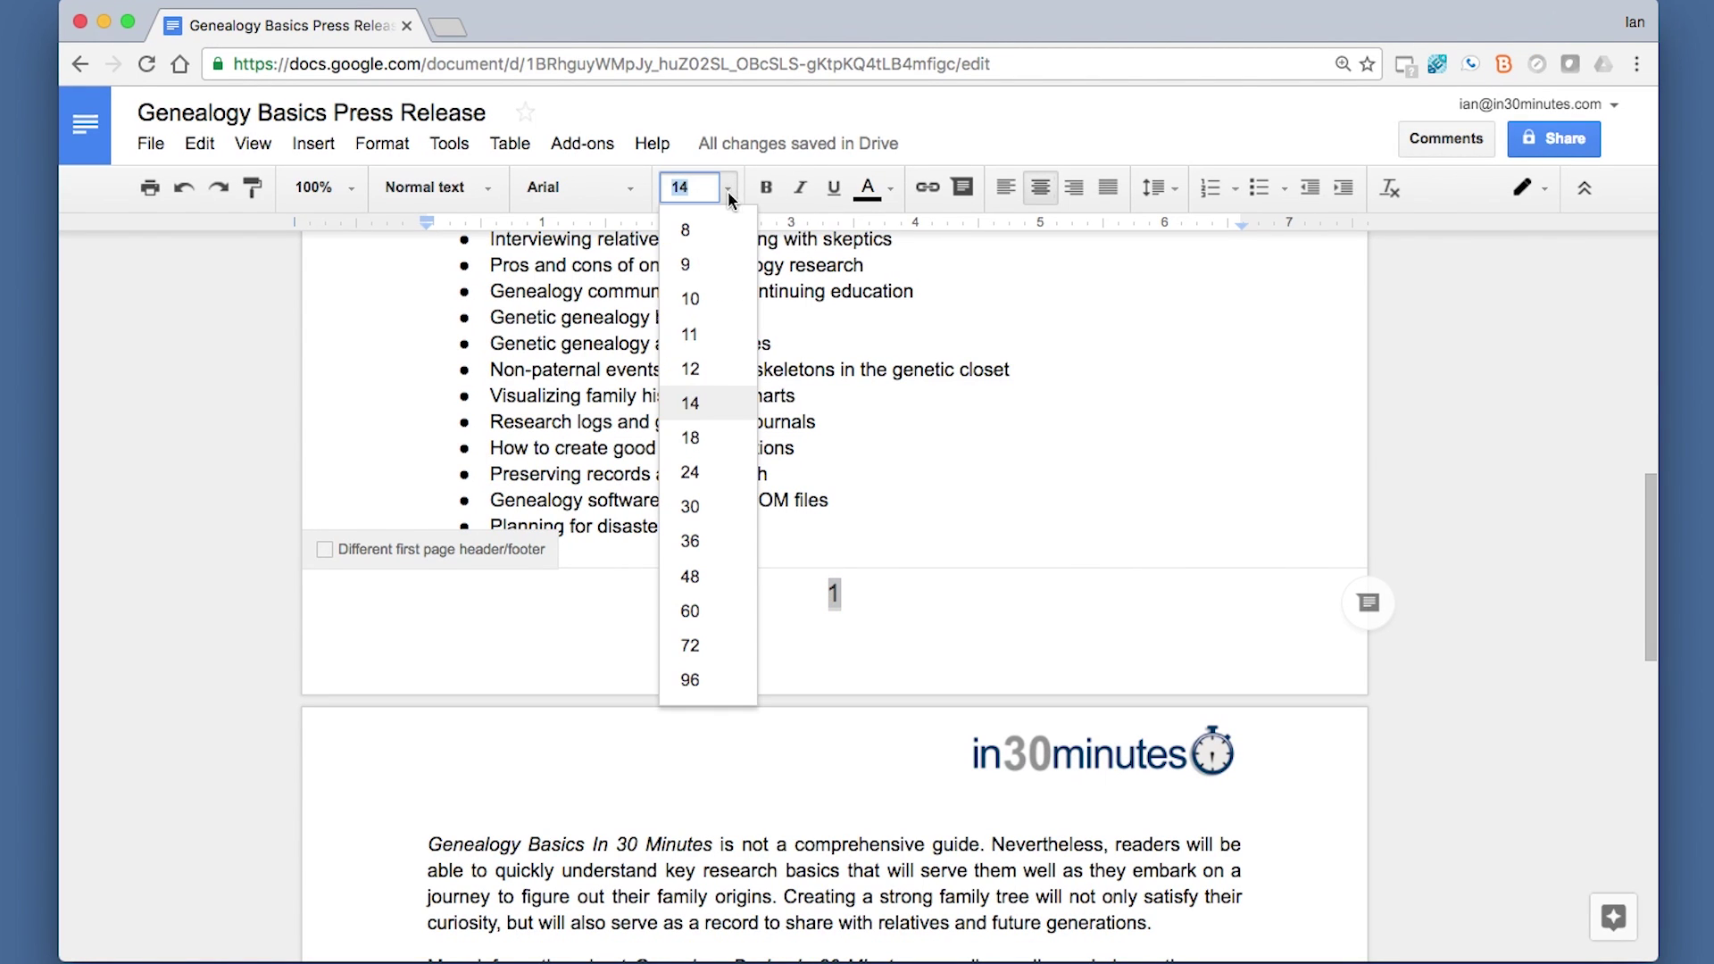
{"action": "left_click", "coordinate": [690, 334]}
{"action": "left_click", "coordinate": [1454, 430]}
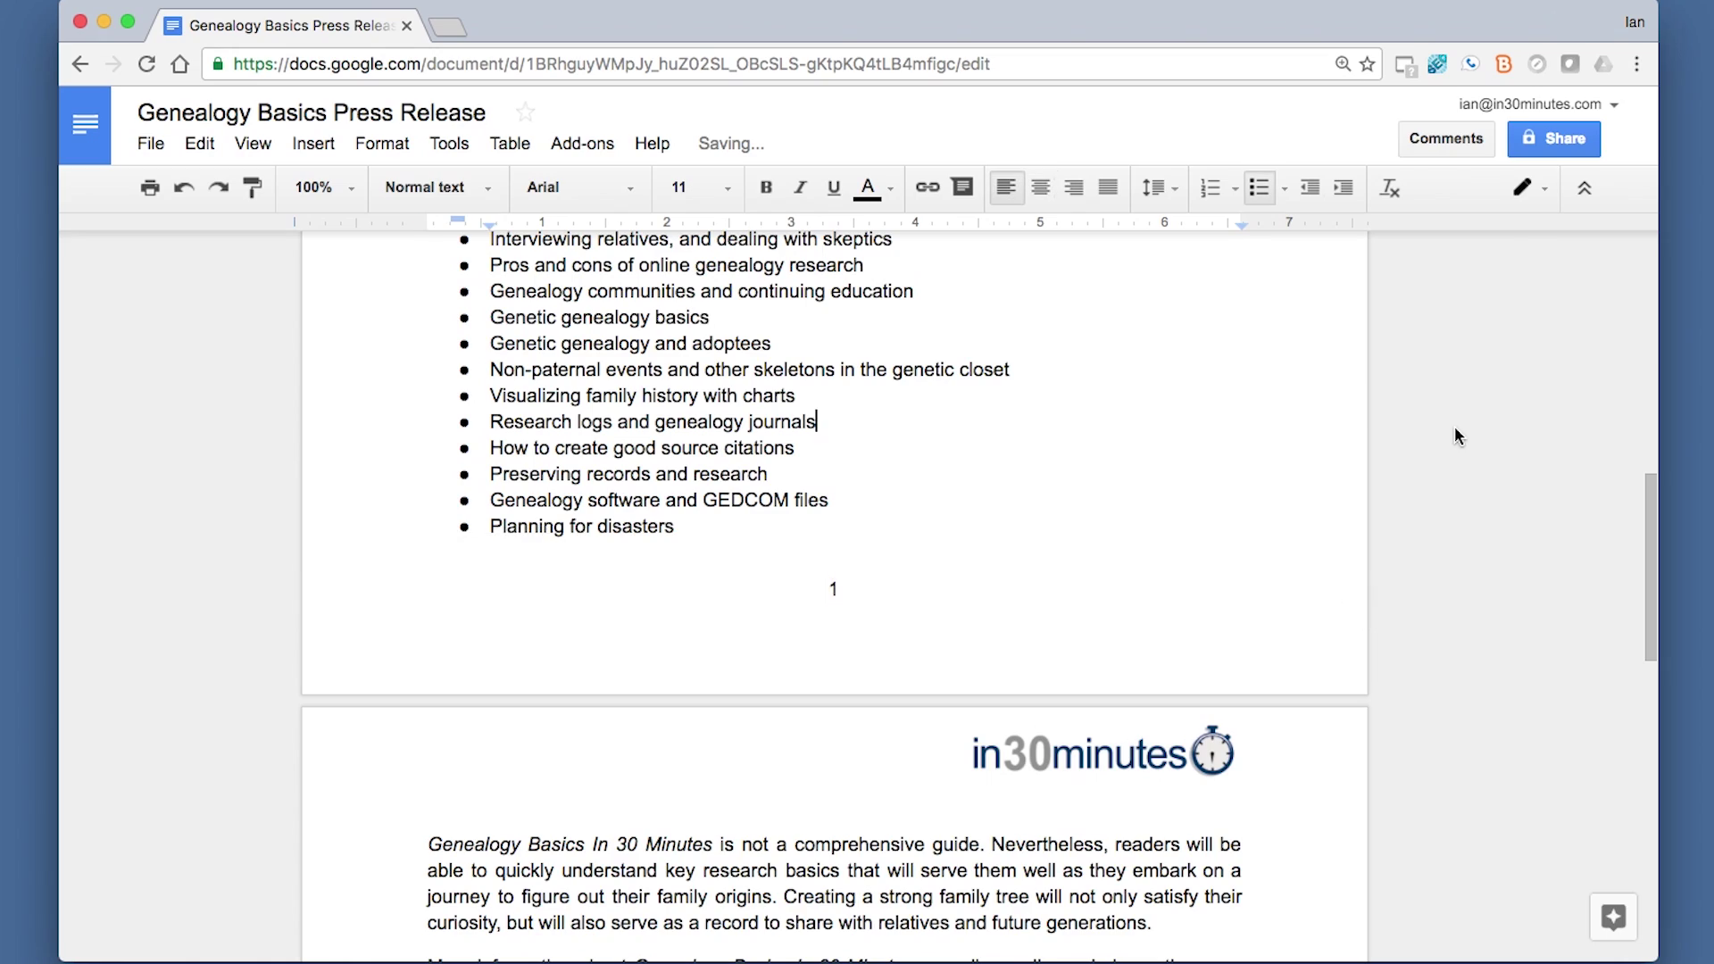
{"action": "scroll", "coordinate": [1454, 427], "scroll_direction": "up", "scroll_amount": 15}
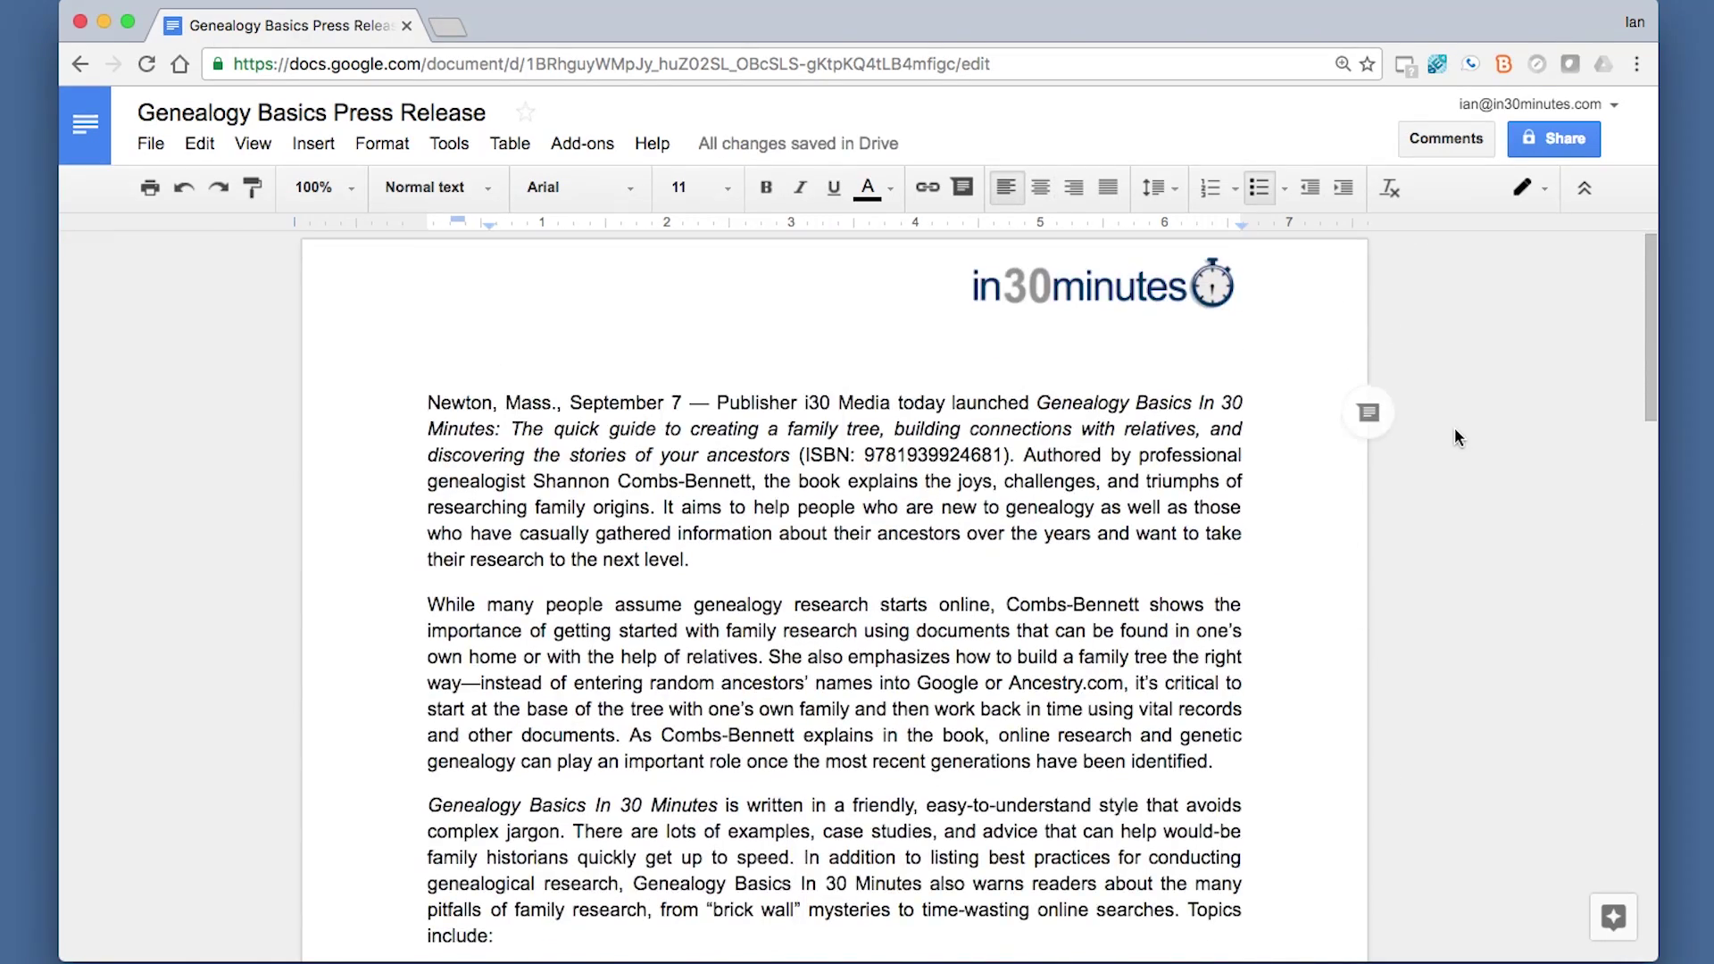
{"action": "scroll", "coordinate": [1455, 436], "scroll_direction": "down", "scroll_amount": 15}
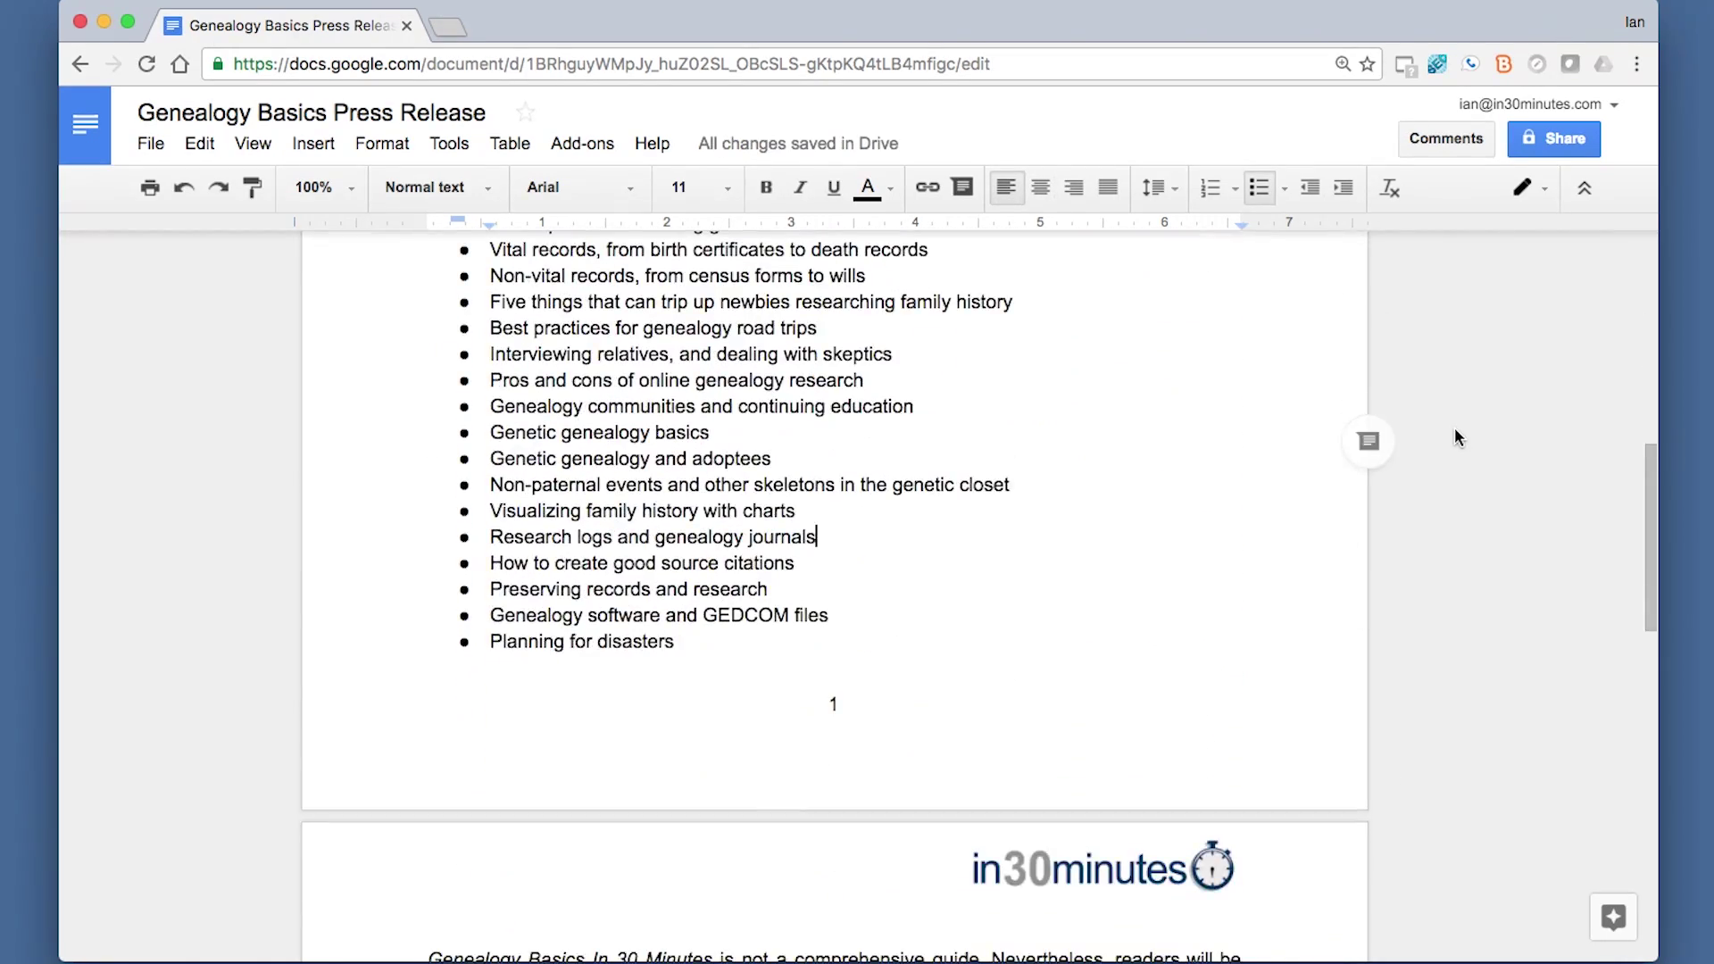
{"action": "scroll", "coordinate": [1454, 429], "scroll_direction": "up", "scroll_amount": 1}
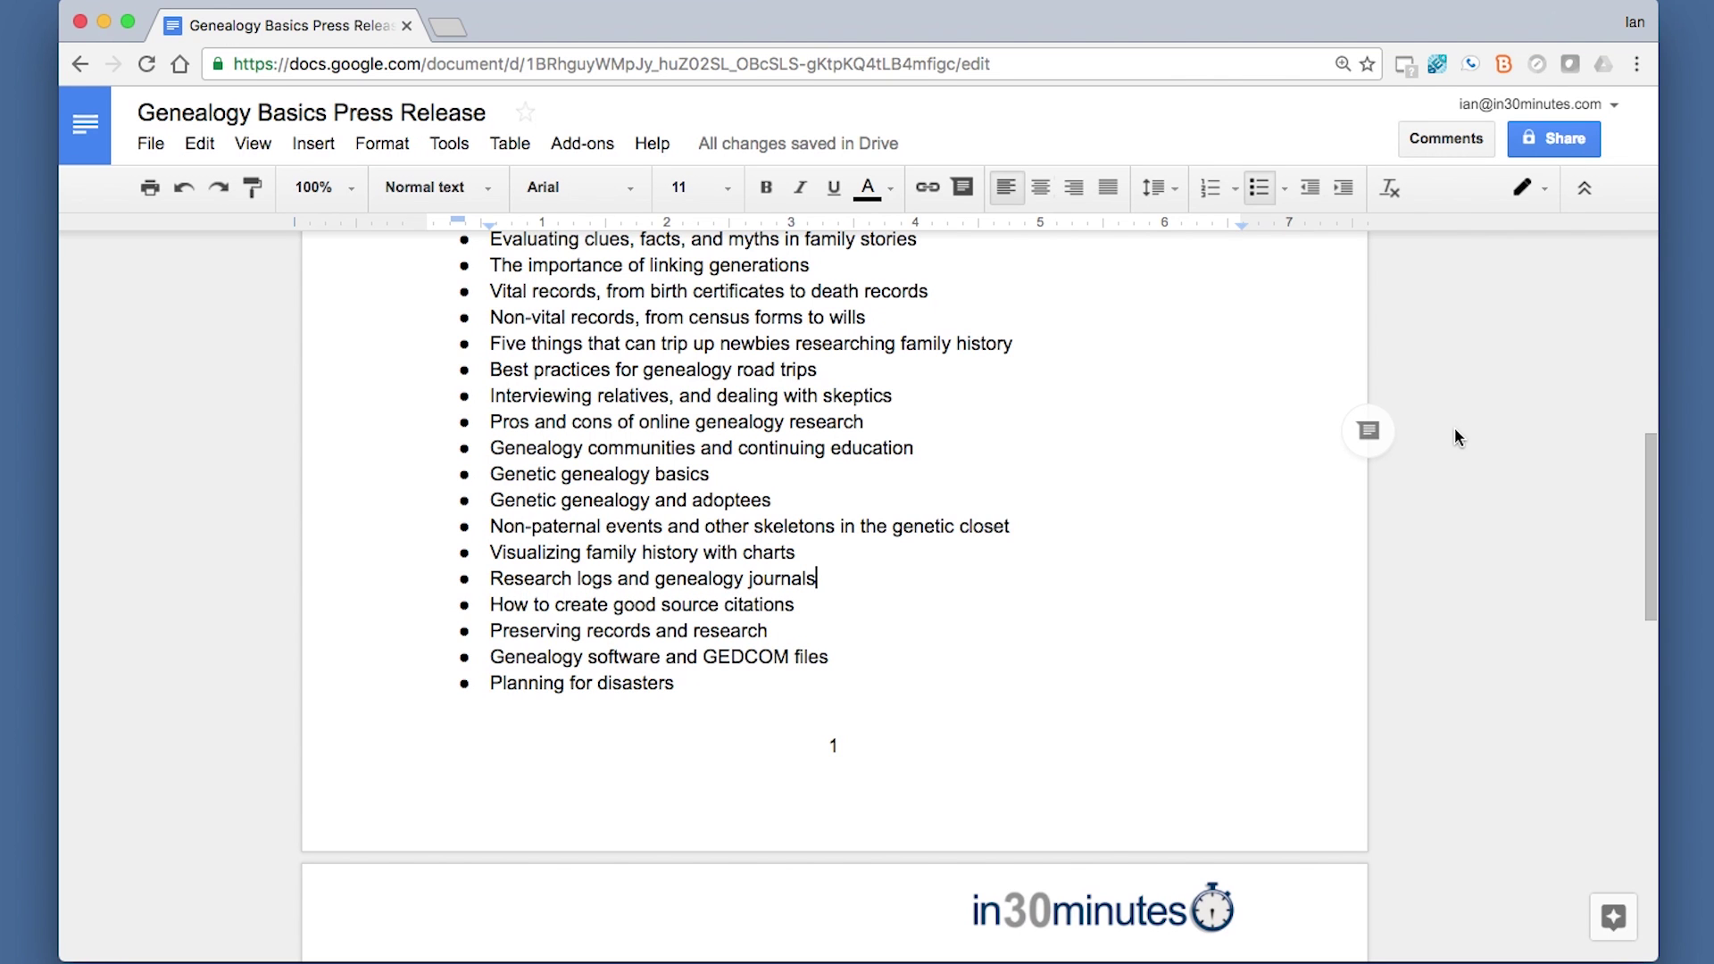